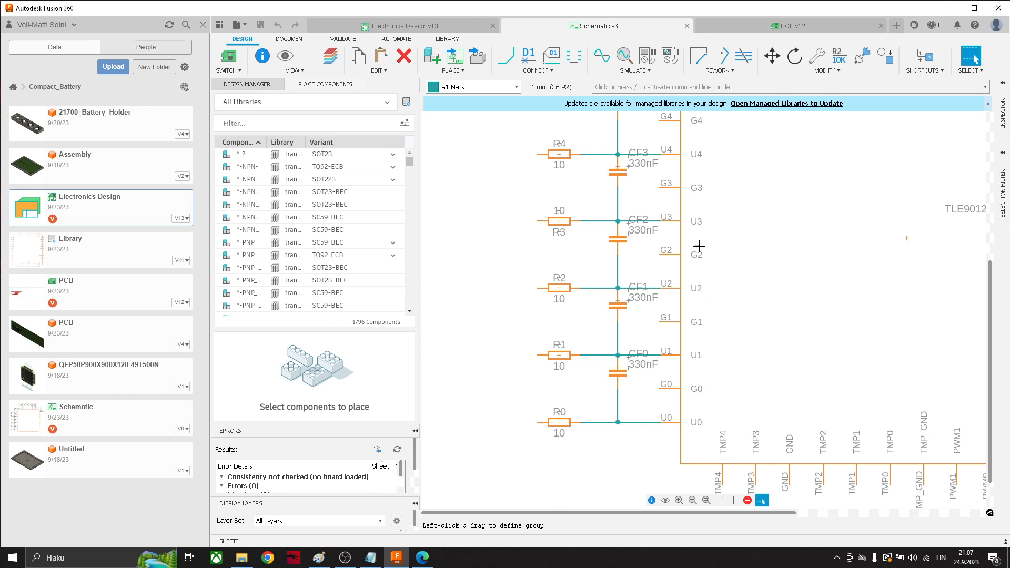
{"action": "scroll", "coordinate": [698, 246], "scroll_direction": "down", "scroll_amount": 4}
{"action": "scroll", "coordinate": [721, 282], "scroll_direction": "up", "scroll_amount": 5}
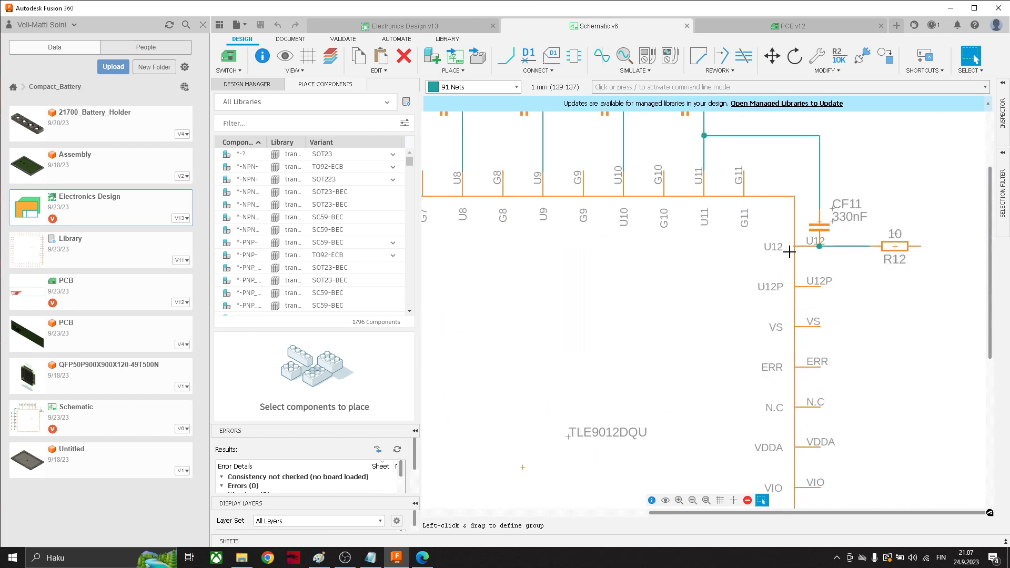
{"action": "scroll", "coordinate": [844, 279], "scroll_direction": "down", "scroll_amount": 3}
{"action": "middle_click_drag", "start_coordinate": [633, 417], "coordinate": [791, 318]}
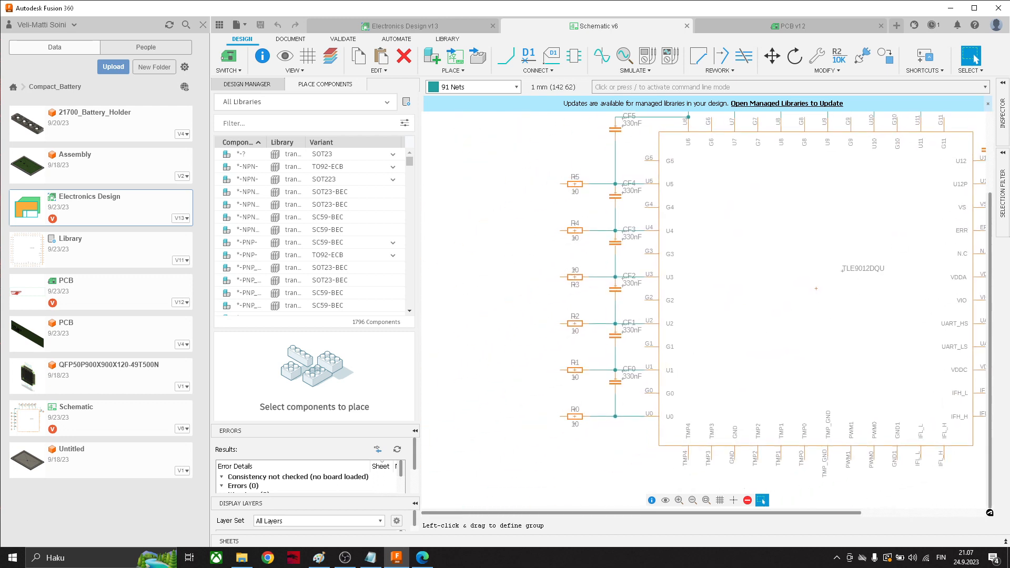
{"action": "scroll", "coordinate": [636, 376], "scroll_direction": "up", "scroll_amount": 2}
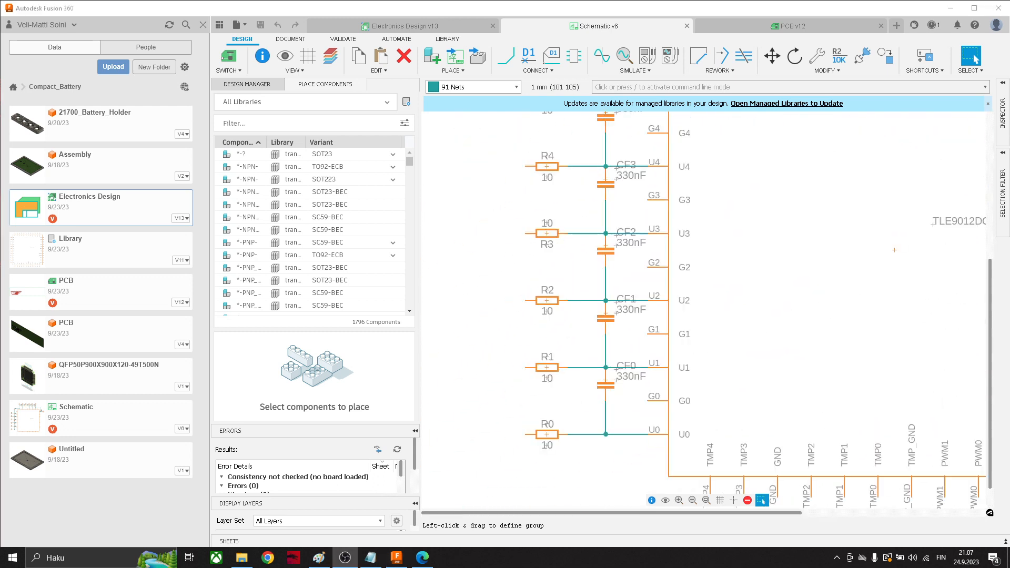
Search the component libraries for "resistor" and choose the R component in the CHIP-1206(3216-METRIC) variant.
{"action": "left_click", "coordinate": [286, 124]}
{"action": "type", "text": "resistor"}
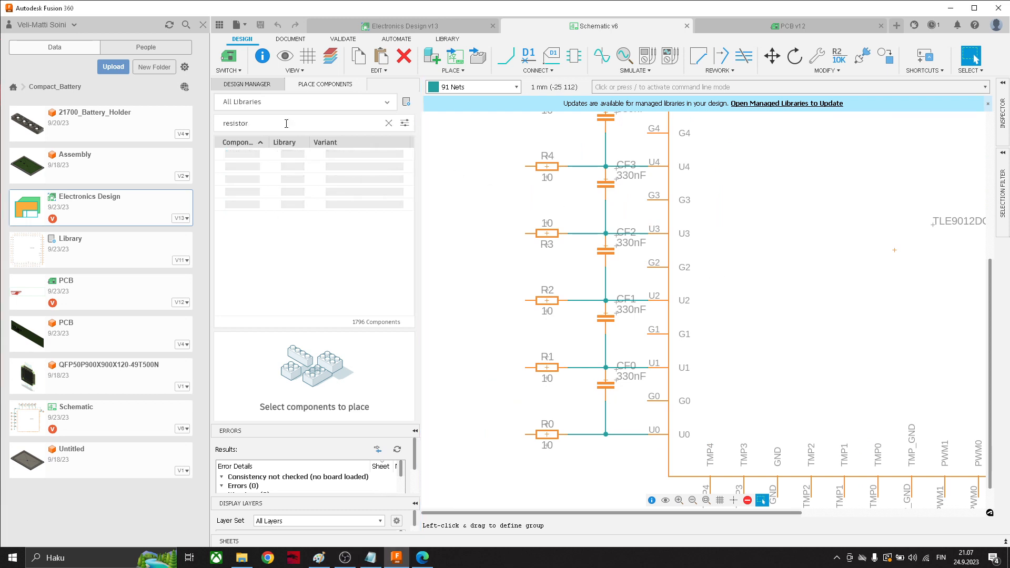
{"action": "scroll", "coordinate": [267, 245], "scroll_direction": "down", "scroll_amount": 3}
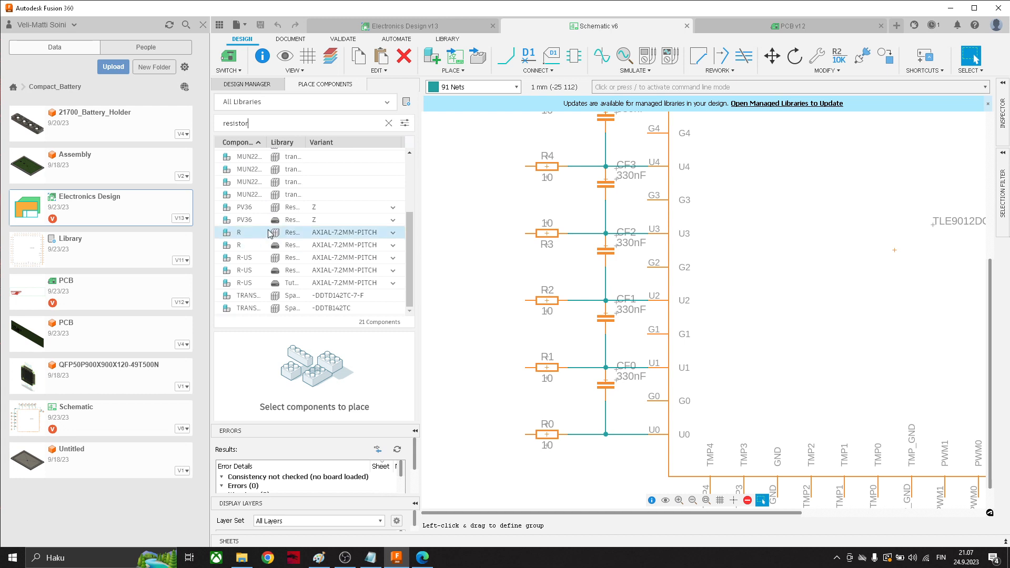
{"action": "left_click", "coordinate": [393, 233]}
{"action": "scroll", "coordinate": [347, 342], "scroll_direction": "down", "scroll_amount": 3}
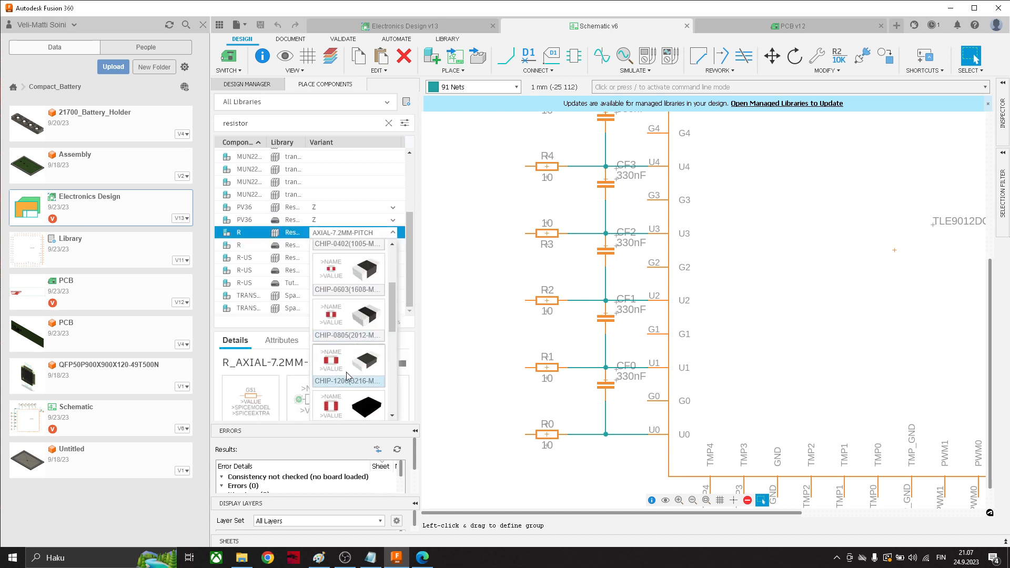
{"action": "left_click", "coordinate": [348, 374]}
Place four CHIP-1206 resistors in a vertical column to the left of resistors R0 to R4, then end placement.
{"action": "middle_click_drag", "start_coordinate": [557, 370], "coordinate": [594, 326]}
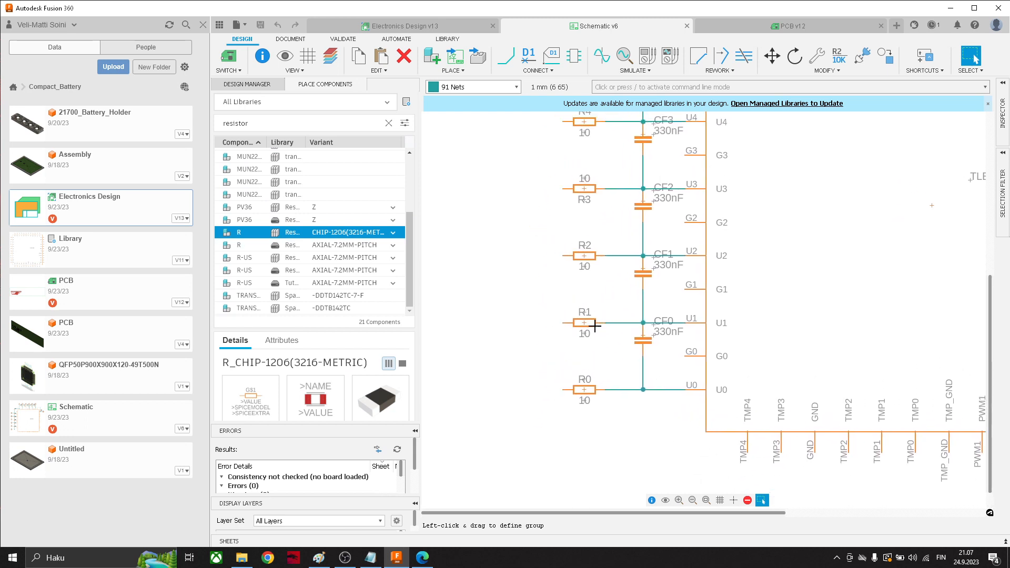
{"action": "left_click_drag", "start_coordinate": [240, 233], "coordinate": [611, 361]}
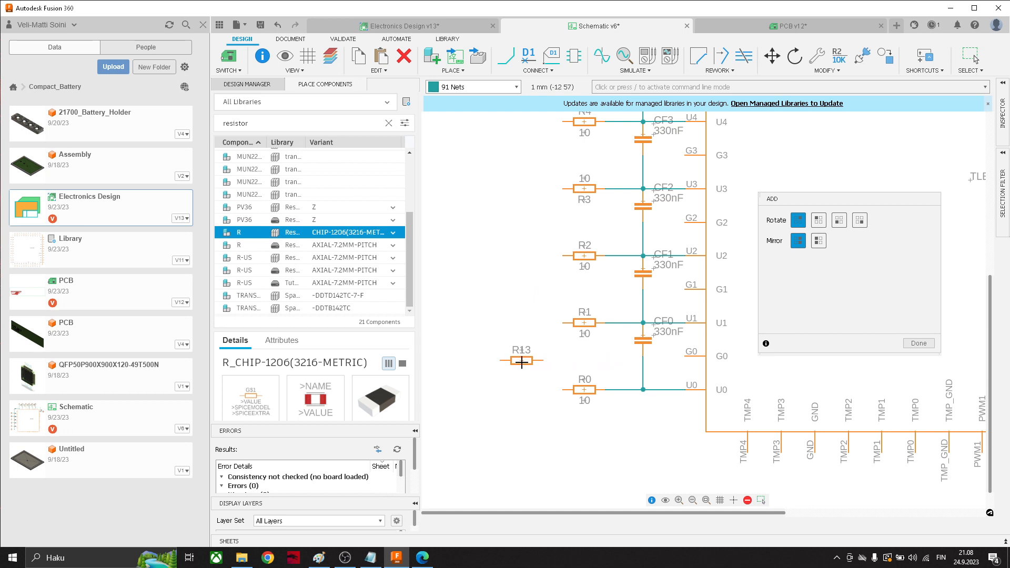
{"action": "left_click", "coordinate": [518, 361]}
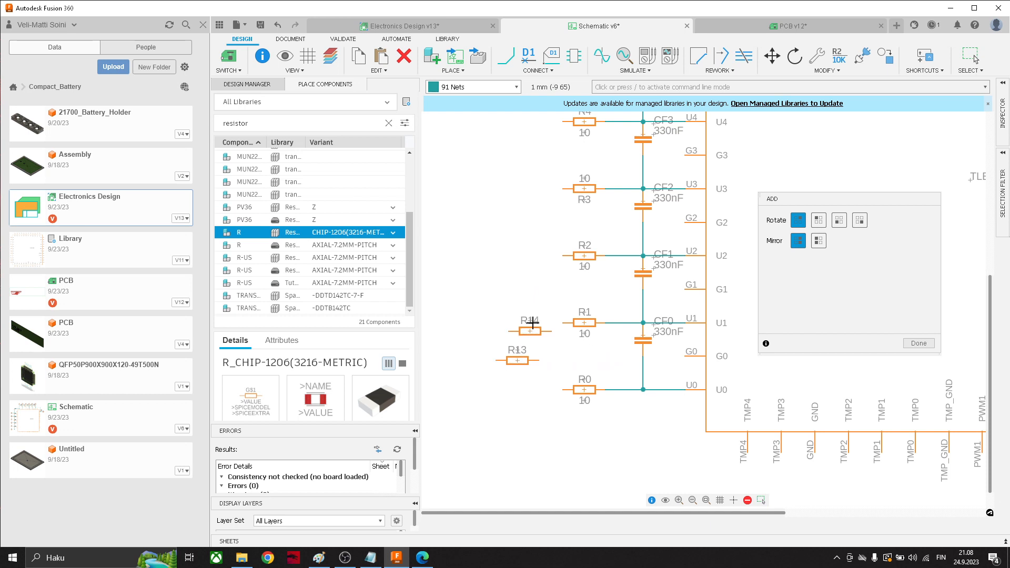
{"action": "left_click", "coordinate": [516, 293]}
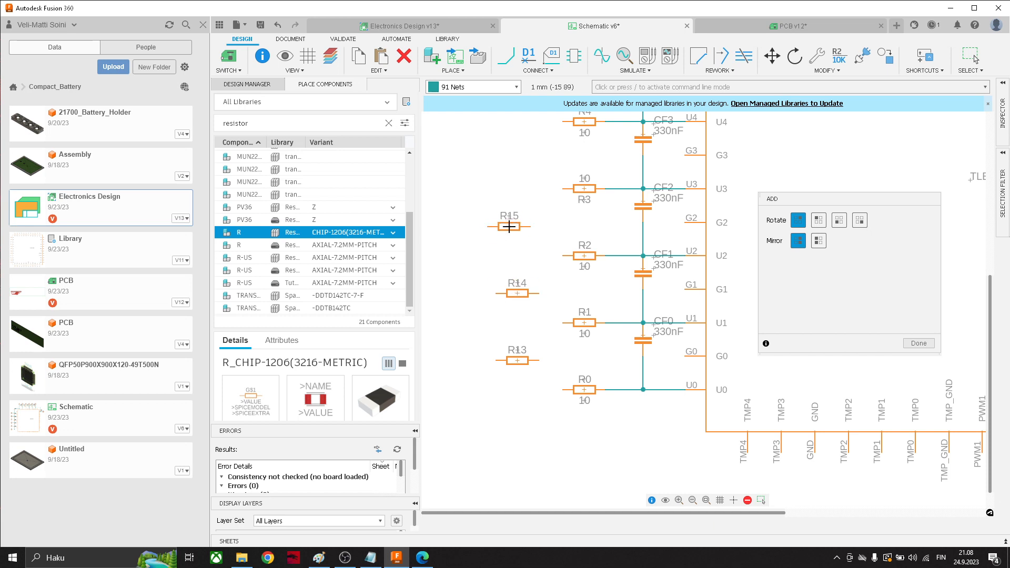
{"action": "left_click", "coordinate": [517, 229]}
{"action": "middle_click_drag", "start_coordinate": [526, 199], "coordinate": [556, 286]}
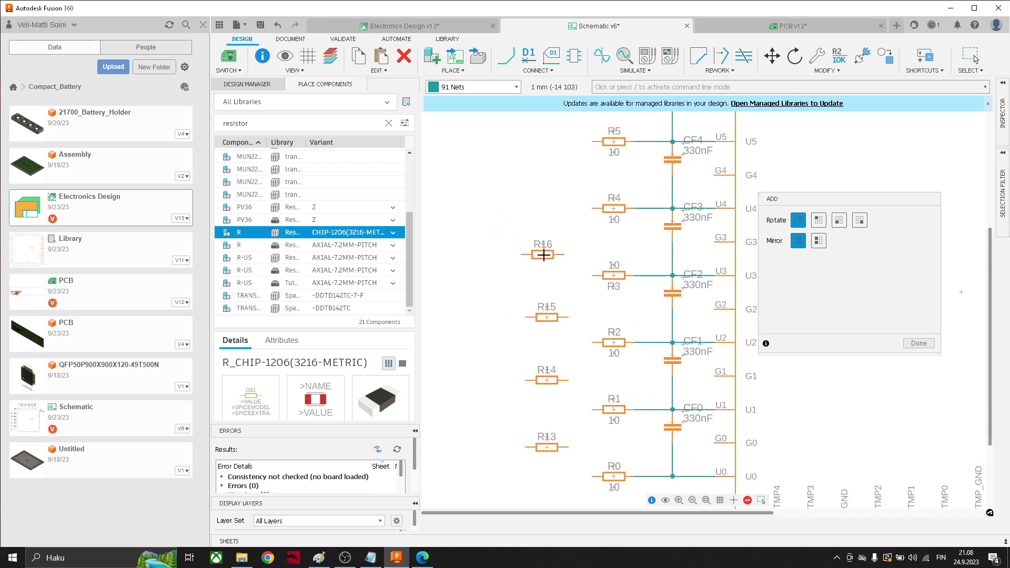
{"action": "left_click", "coordinate": [546, 246]}
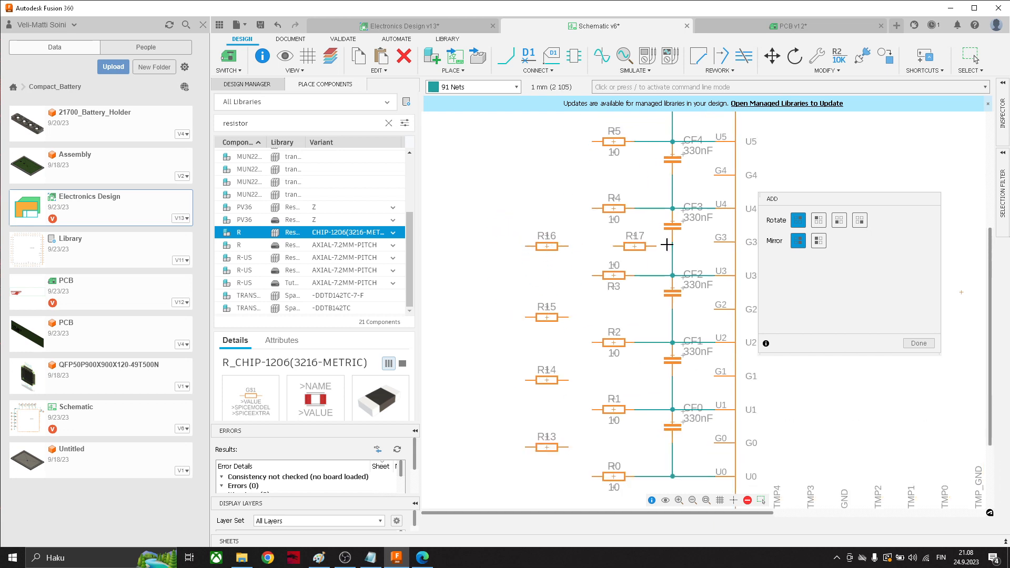
{"action": "left_click", "coordinate": [973, 57]}
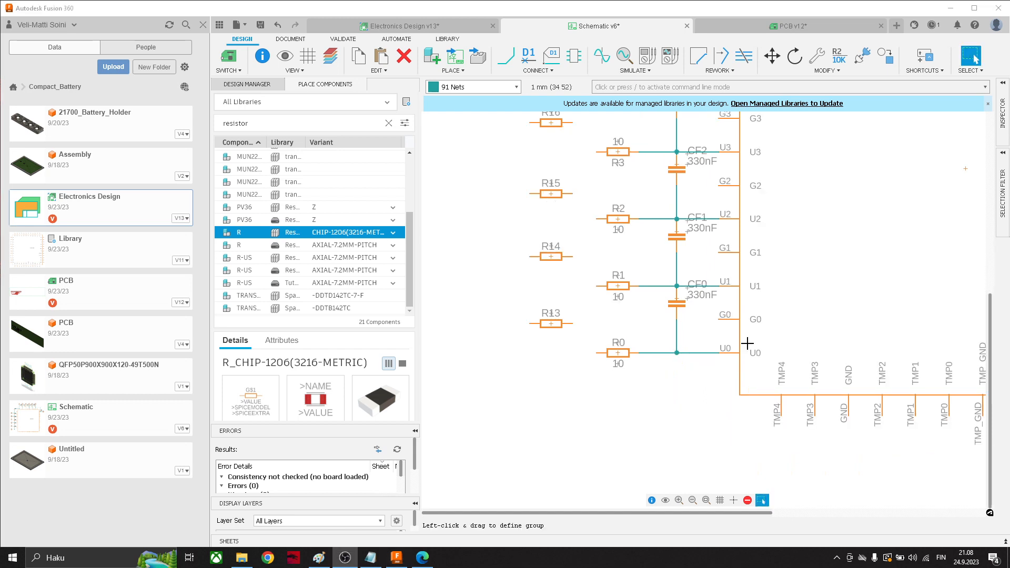
Rename the lowest of the newly placed resistors, next to the G0 row, as RG0.
{"action": "scroll", "coordinate": [576, 329], "scroll_direction": "up", "scroll_amount": 3}
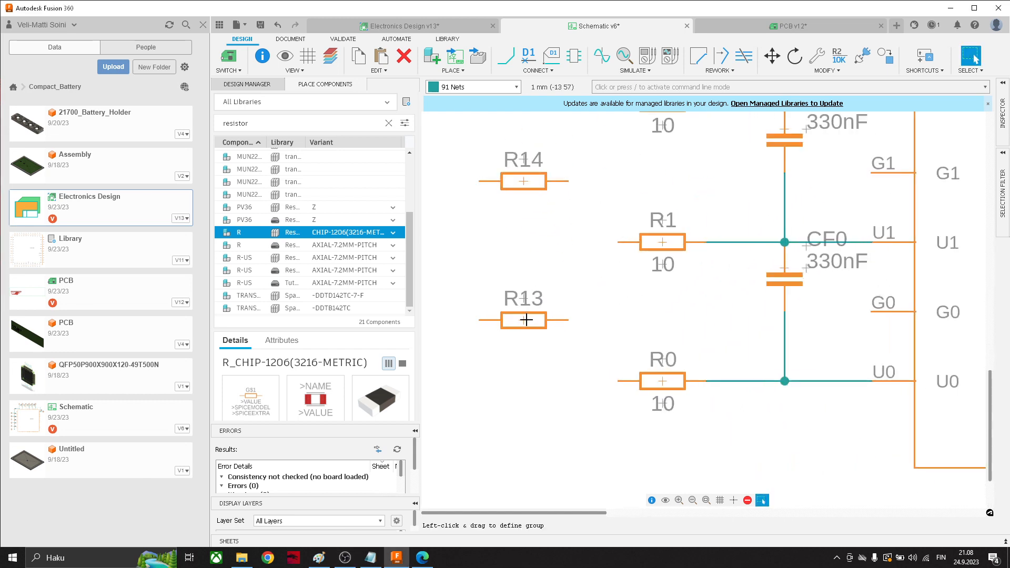
{"action": "left_click", "coordinate": [526, 319]}
{"action": "left_click", "coordinate": [1005, 130]}
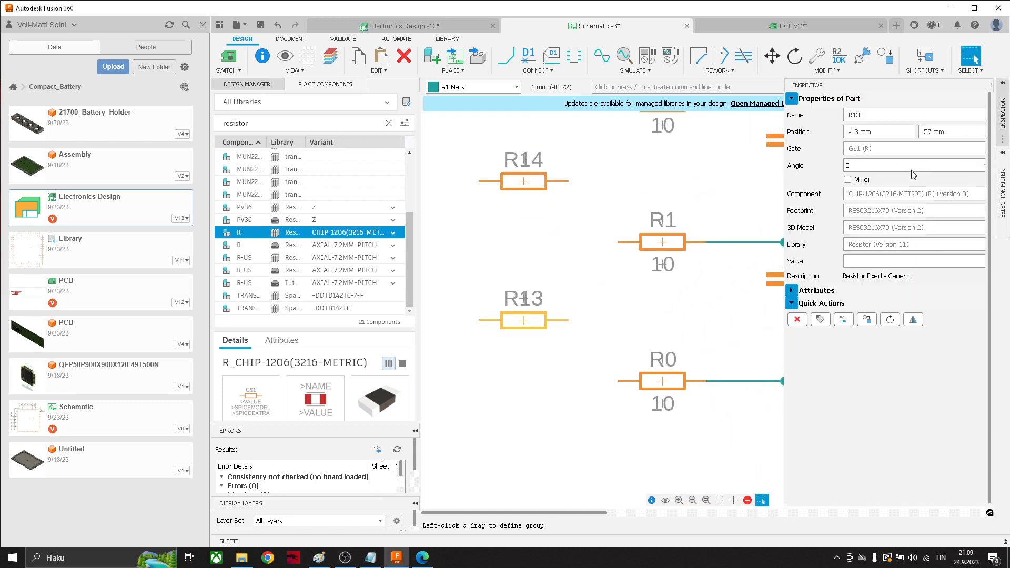
{"action": "double_click", "coordinate": [855, 115]}
{"action": "type", "text": "R"}
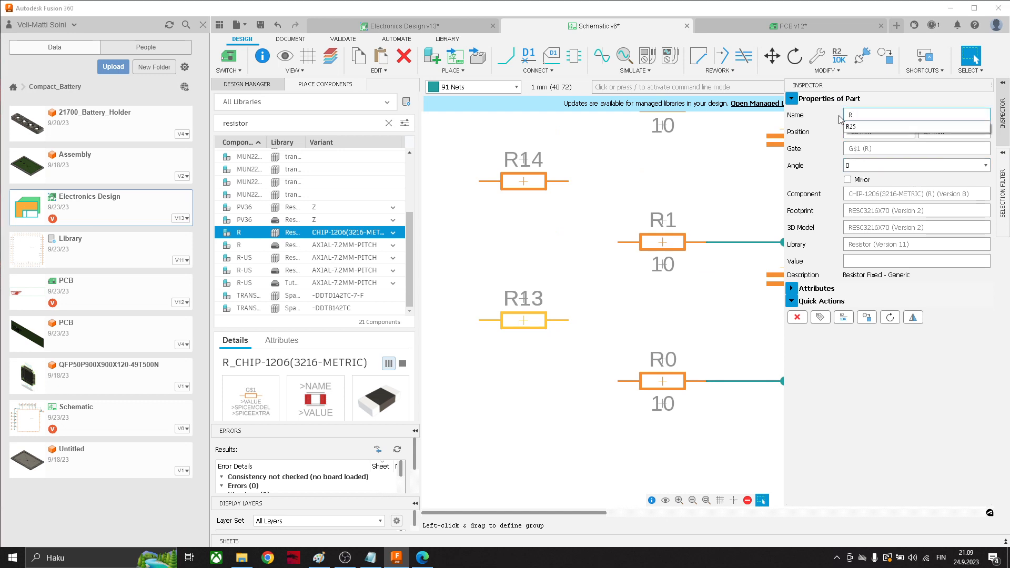
{"action": "type", "text": "G0"}
{"action": "key", "text": "Return"}
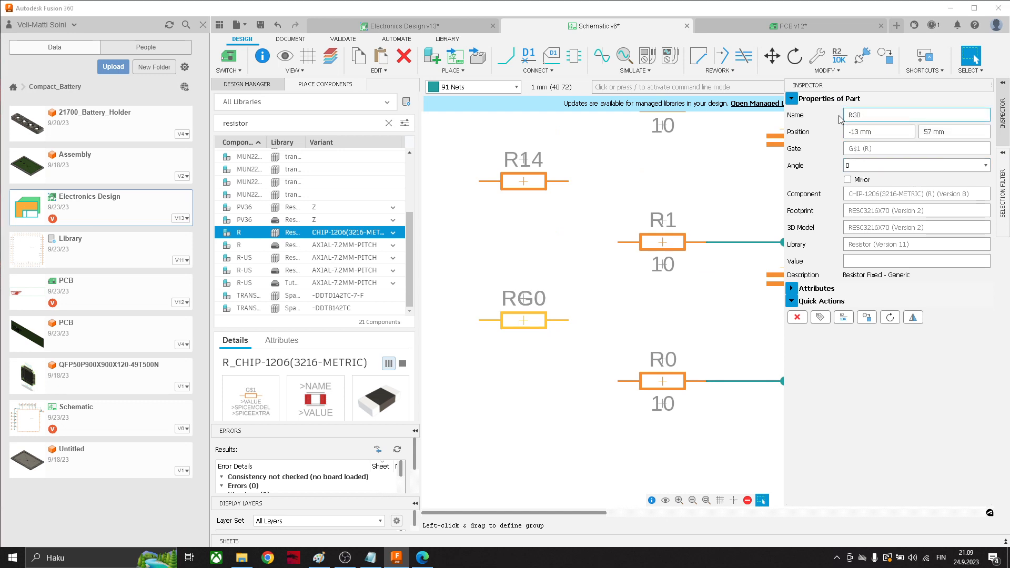
Rename the two resistors directly above RG0 as RG1 and RG2, from bottom to top.
{"action": "left_click", "coordinate": [524, 180]}
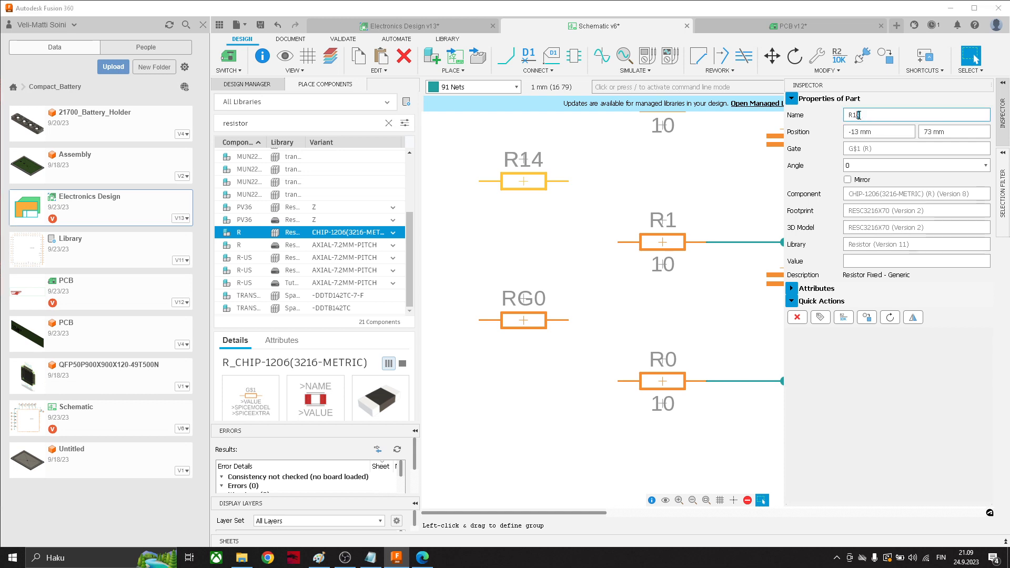
{"action": "type", "text": "G"}
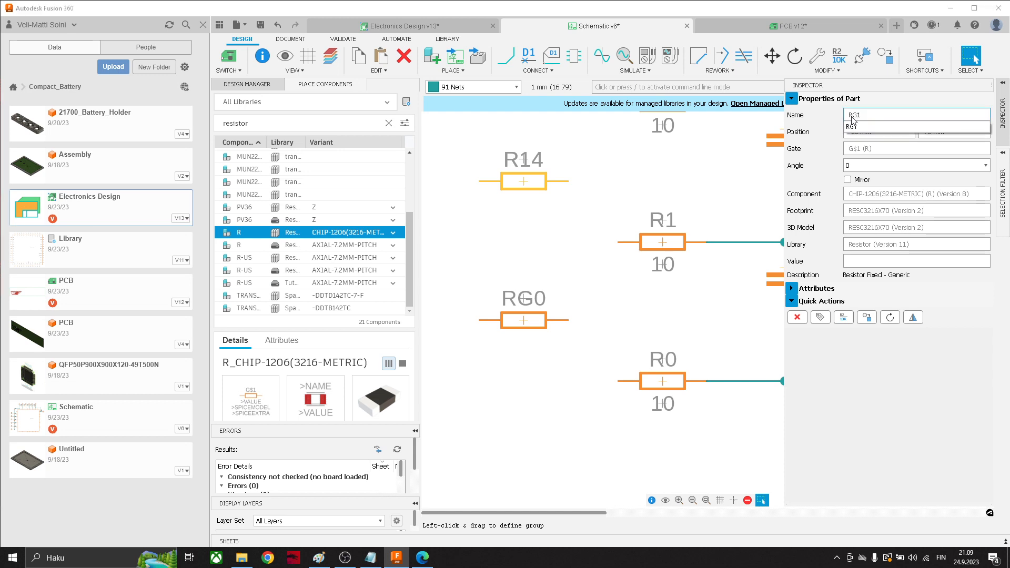
{"action": "key", "text": "Return"}
{"action": "scroll", "coordinate": [727, 203], "scroll_direction": "down", "scroll_amount": 2}
{"action": "middle_click_drag", "start_coordinate": [705, 191], "coordinate": [652, 263]}
{"action": "left_click", "coordinate": [545, 206]}
{"action": "left_click_drag", "start_coordinate": [867, 115], "coordinate": [855, 116]}
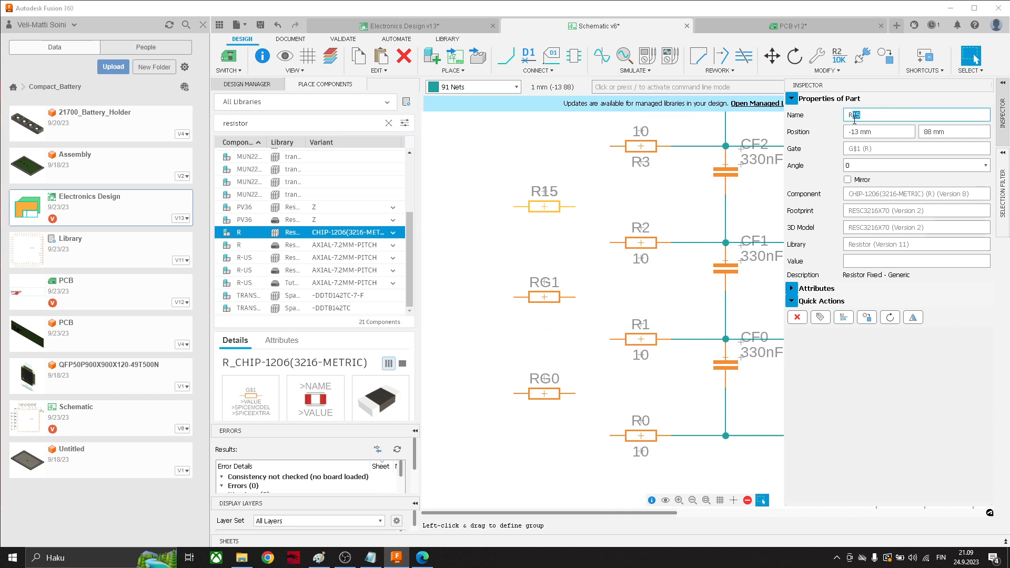
{"action": "type", "text": "G2"}
{"action": "key", "text": "Return"}
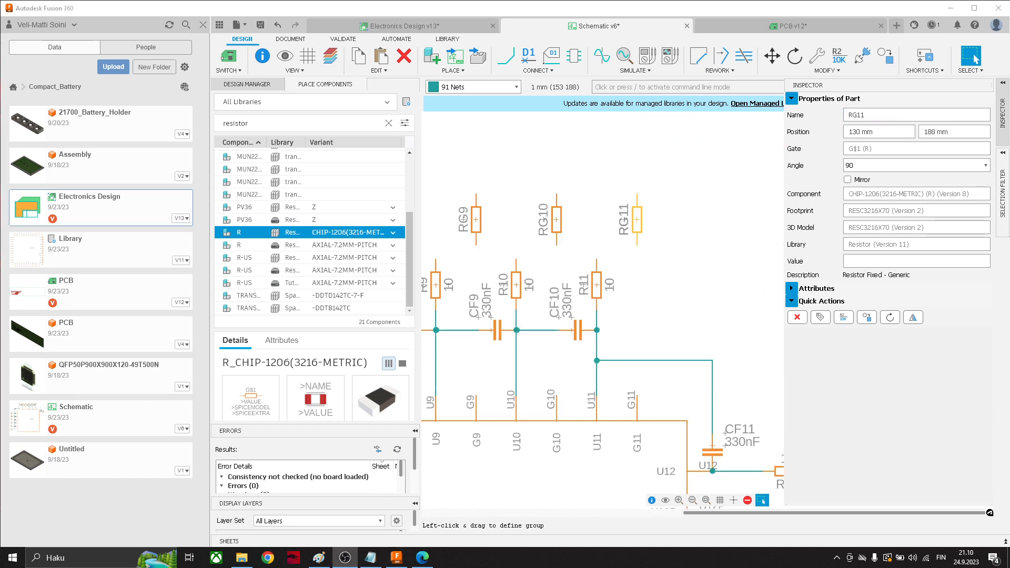
Set the value of resistor RG0 to 41.
{"action": "scroll", "coordinate": [647, 242], "scroll_direction": "up", "scroll_amount": 4}
{"action": "middle_click_drag", "start_coordinate": [610, 245], "coordinate": [674, 246]}
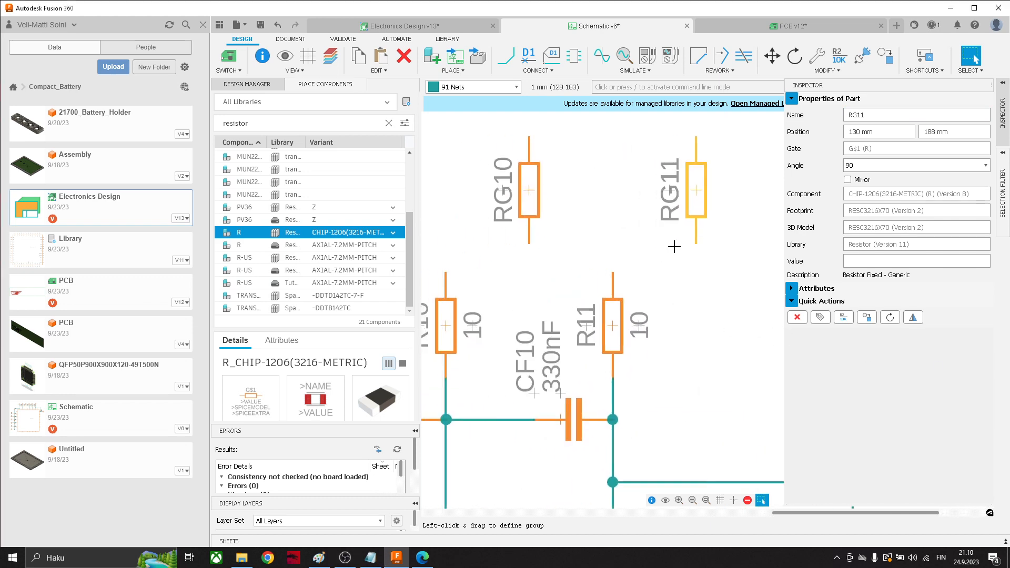
{"action": "scroll", "coordinate": [646, 250], "scroll_direction": "down", "scroll_amount": 9}
{"action": "middle_click_drag", "start_coordinate": [531, 279], "coordinate": [654, 192]}
{"action": "scroll", "coordinate": [546, 379], "scroll_direction": "up", "scroll_amount": 6}
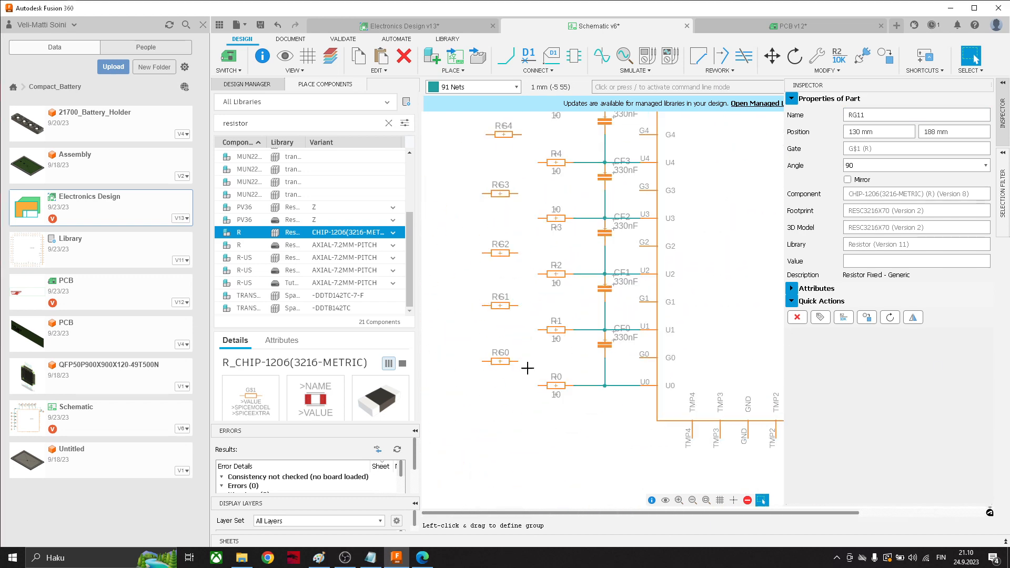
{"action": "left_click", "coordinate": [489, 356]}
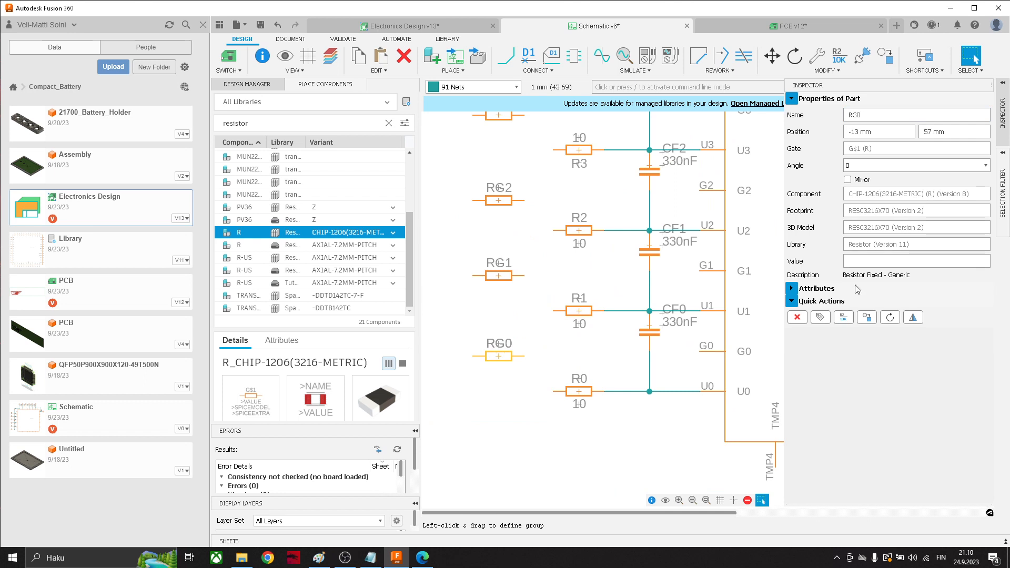
{"action": "left_click", "coordinate": [861, 261]}
{"action": "type", "text": "41"}
{"action": "key", "text": "Return"}
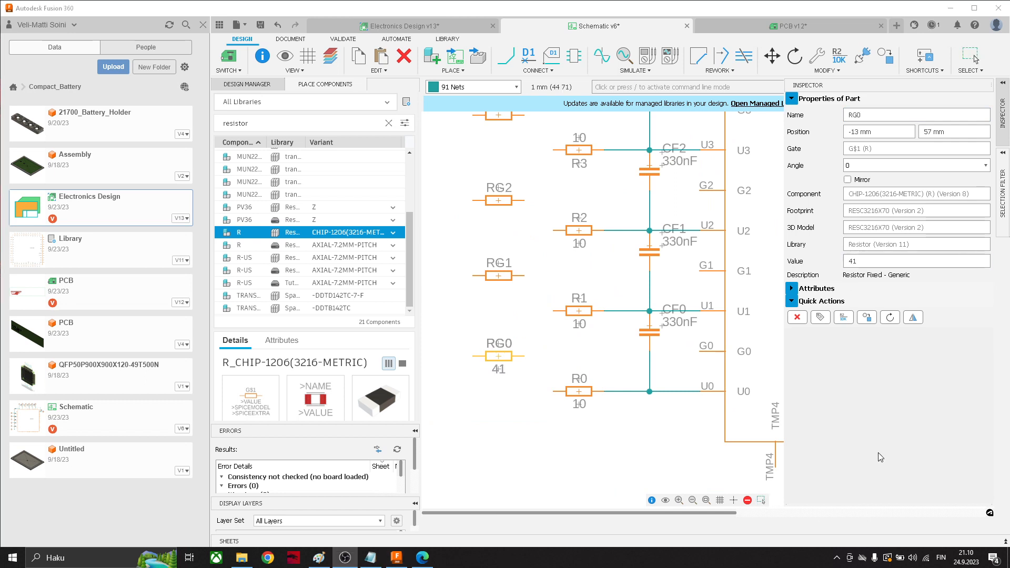
Set the values of resistors RG1 and RG2 to 41 each.
{"action": "left_click", "coordinate": [499, 274]}
{"action": "left_click", "coordinate": [865, 260]}
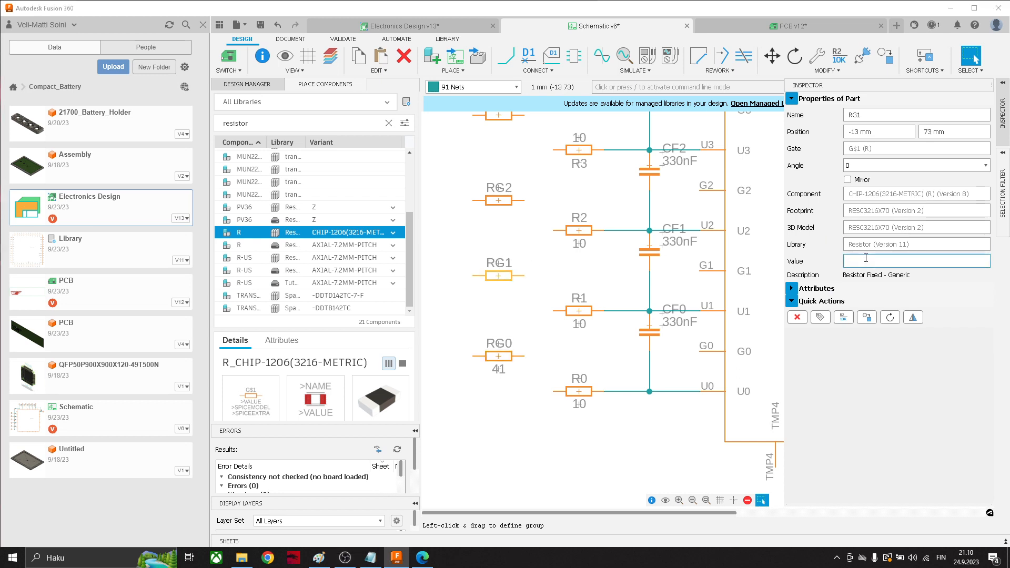
{"action": "type", "text": "41"}
{"action": "key", "text": "Return"}
{"action": "scroll", "coordinate": [527, 284], "scroll_direction": "up", "scroll_amount": 2}
{"action": "left_click", "coordinate": [506, 280]}
{"action": "left_click", "coordinate": [867, 260]}
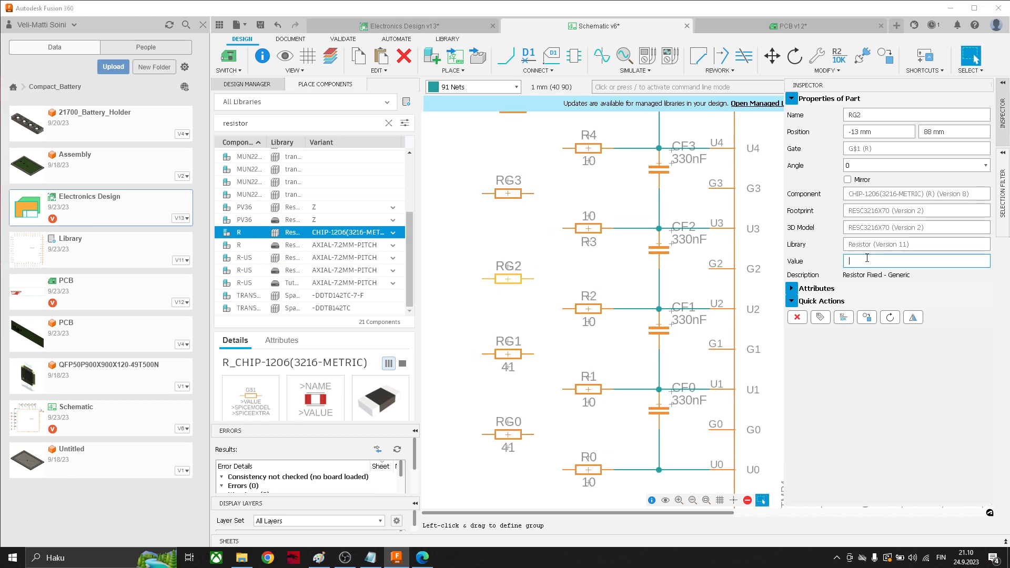
{"action": "type", "text": "41"}
{"action": "key", "text": "Return"}
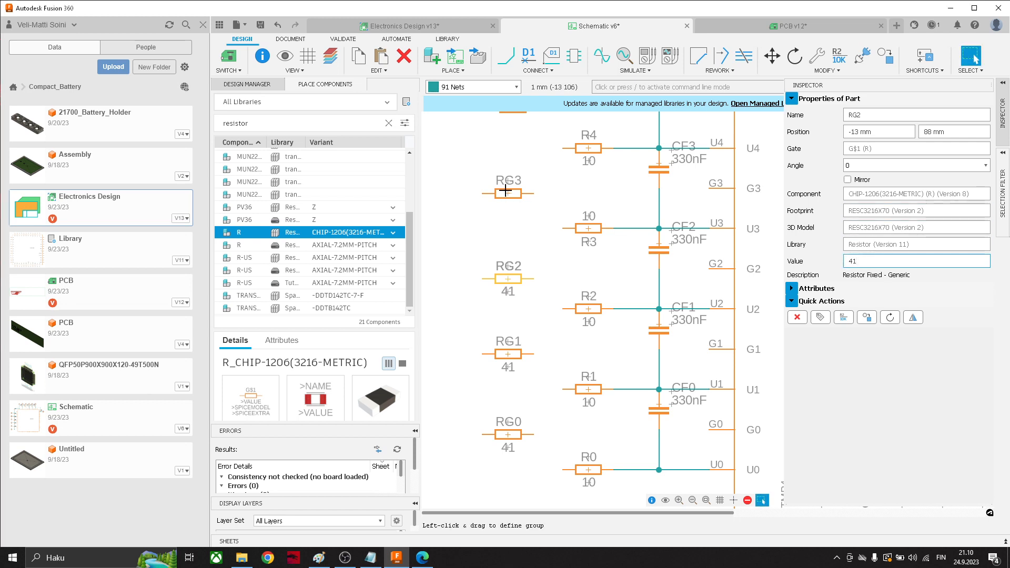
Set the value of resistor RG3 to 41.
{"action": "left_click", "coordinate": [503, 193]}
{"action": "left_click", "coordinate": [855, 259]}
{"action": "type", "text": "41"}
{"action": "key", "text": "Return"}
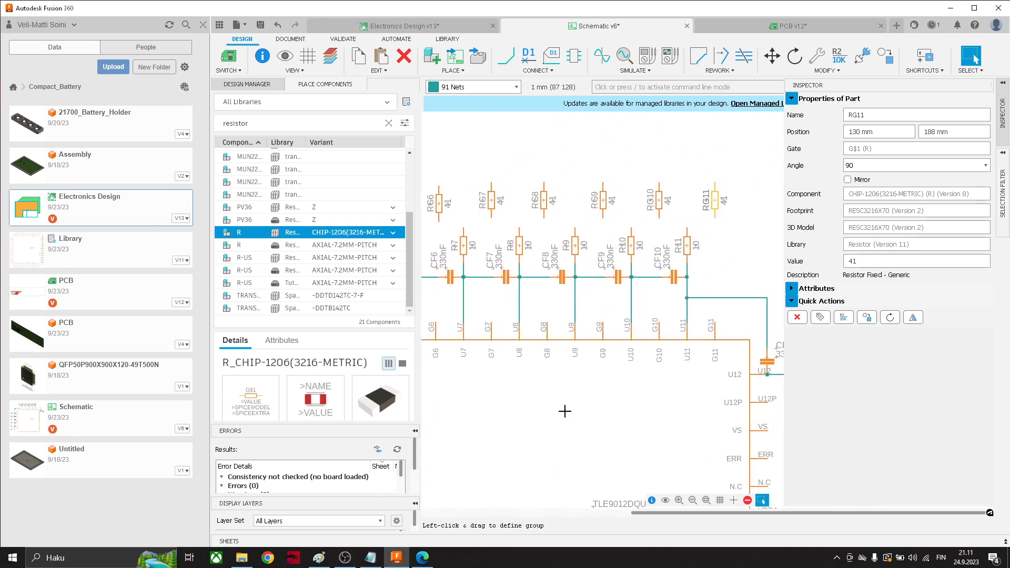
Draw a net from pin G0 of the TLE9012DQU to the nearest end of resistor RG0.
{"action": "middle_click_drag", "start_coordinate": [565, 412], "coordinate": [546, 425]}
{"action": "middle_click_drag", "start_coordinate": [520, 345], "coordinate": [790, 234]}
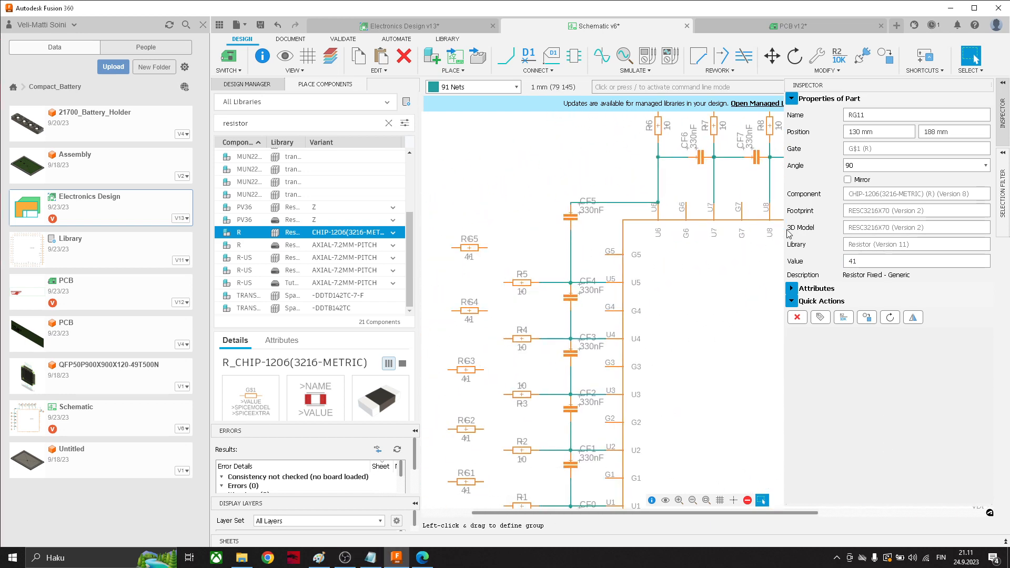
{"action": "middle_click_drag", "start_coordinate": [657, 342], "coordinate": [708, 233]}
{"action": "scroll", "coordinate": [595, 451], "scroll_direction": "up", "scroll_amount": 2}
{"action": "middle_click_drag", "start_coordinate": [639, 438], "coordinate": [697, 398]}
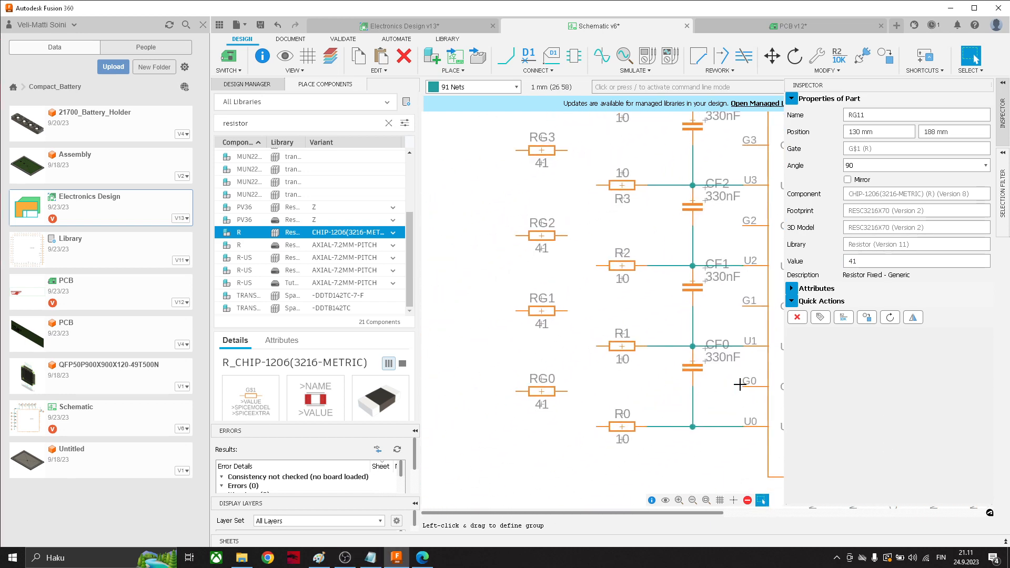
{"action": "left_click", "coordinate": [511, 58]}
{"action": "left_click", "coordinate": [745, 386]}
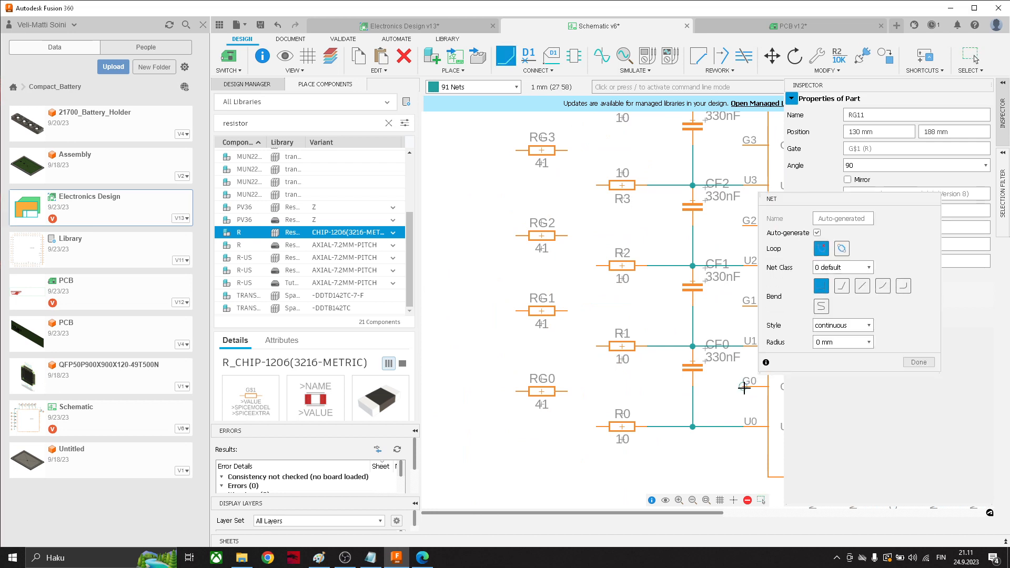
{"action": "left_click", "coordinate": [568, 391]}
Draw nets connecting pin G1 to resistor RG1 and pin G2 to resistor RG2.
{"action": "middle_click_drag", "start_coordinate": [682, 330], "coordinate": [638, 370]}
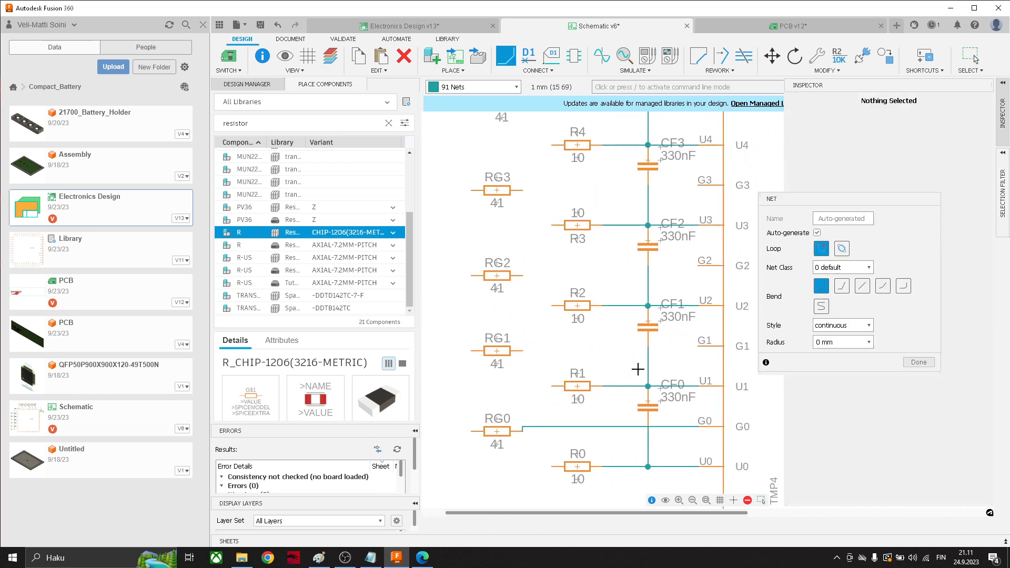
{"action": "left_click", "coordinate": [695, 345]}
{"action": "left_click", "coordinate": [522, 350]}
{"action": "left_click", "coordinate": [695, 262]}
{"action": "left_click", "coordinate": [522, 275]}
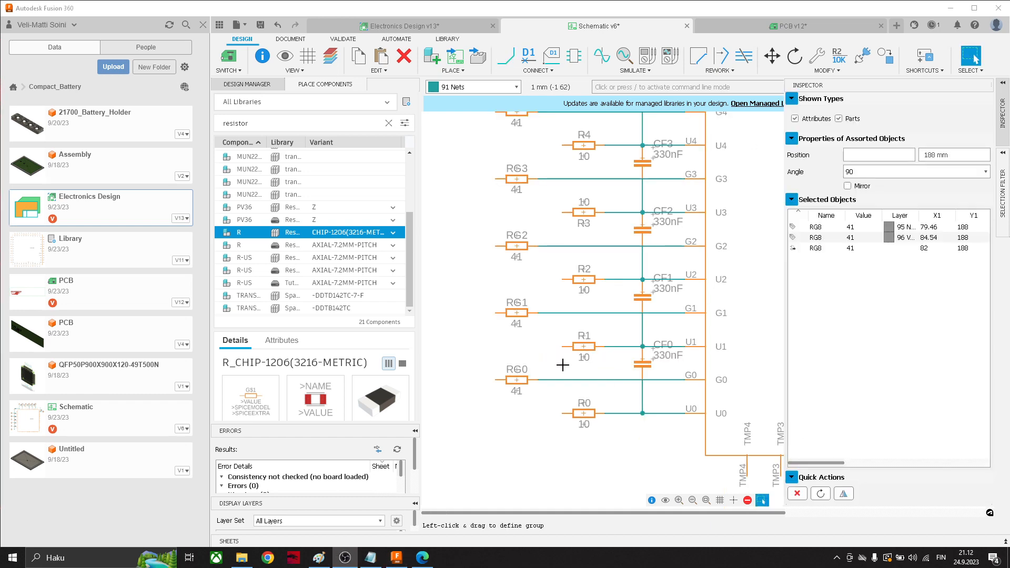
{"action": "scroll", "coordinate": [559, 362], "scroll_direction": "down", "scroll_amount": 5}
{"action": "middle_click_drag", "start_coordinate": [561, 304], "coordinate": [559, 362]}
{"action": "scroll", "coordinate": [542, 289], "scroll_direction": "up", "scroll_amount": 4}
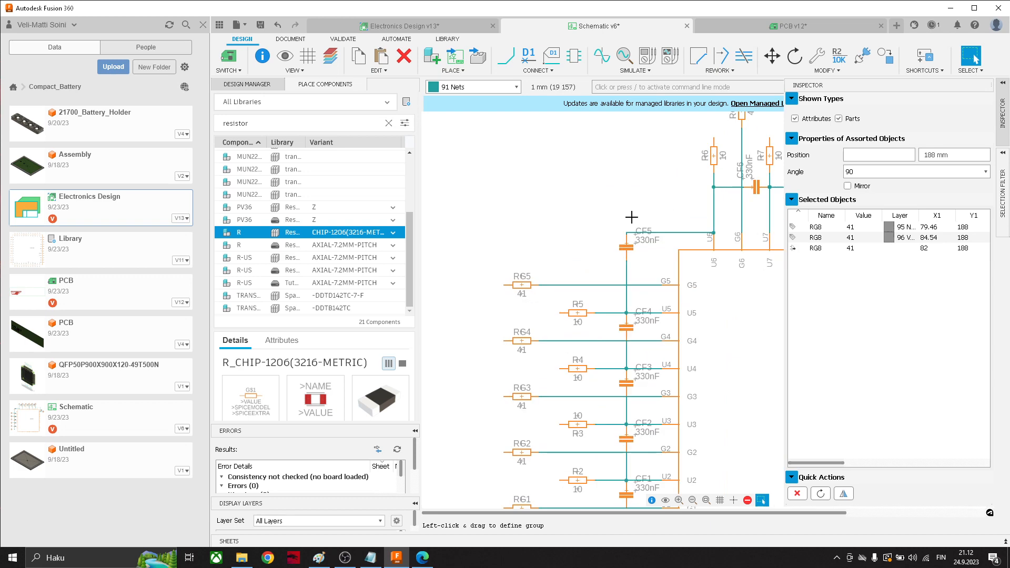
Search all libraries for a capacitor and choose the CHIP-0402(1005-METRIC) variant of component C.
{"action": "middle_click_drag", "start_coordinate": [774, 178], "coordinate": [642, 302]}
{"action": "scroll", "coordinate": [642, 302], "scroll_direction": "up", "scroll_amount": 1}
{"action": "middle_click_drag", "start_coordinate": [763, 253], "coordinate": [584, 276]}
{"action": "middle_click_drag", "start_coordinate": [744, 275], "coordinate": [634, 302]}
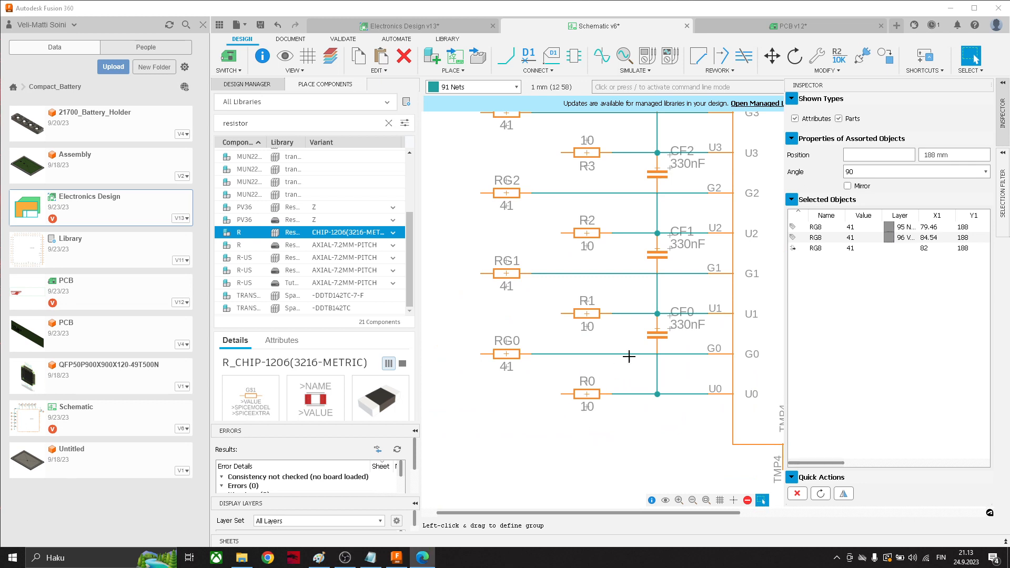
{"action": "middle_click_drag", "start_coordinate": [630, 358], "coordinate": [624, 363]}
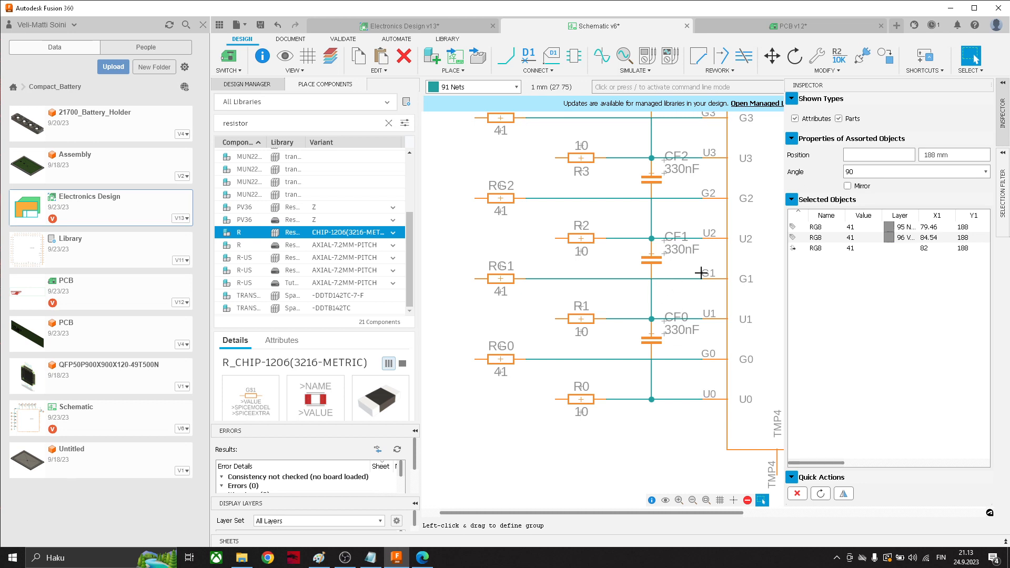
{"action": "middle_click_drag", "start_coordinate": [661, 342], "coordinate": [648, 309]}
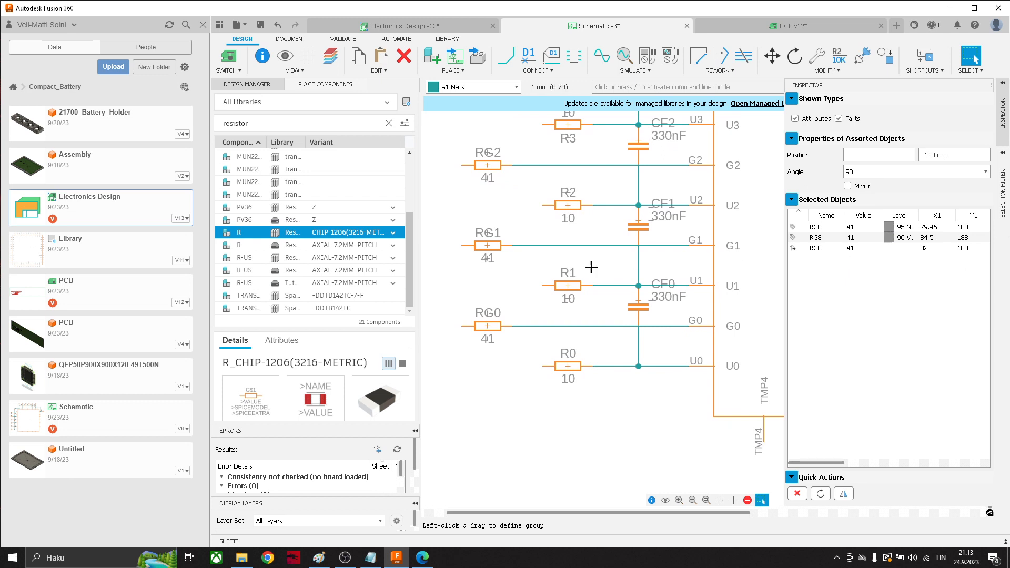
{"action": "double_click", "coordinate": [263, 124]}
{"action": "type", "text": "capaci"}
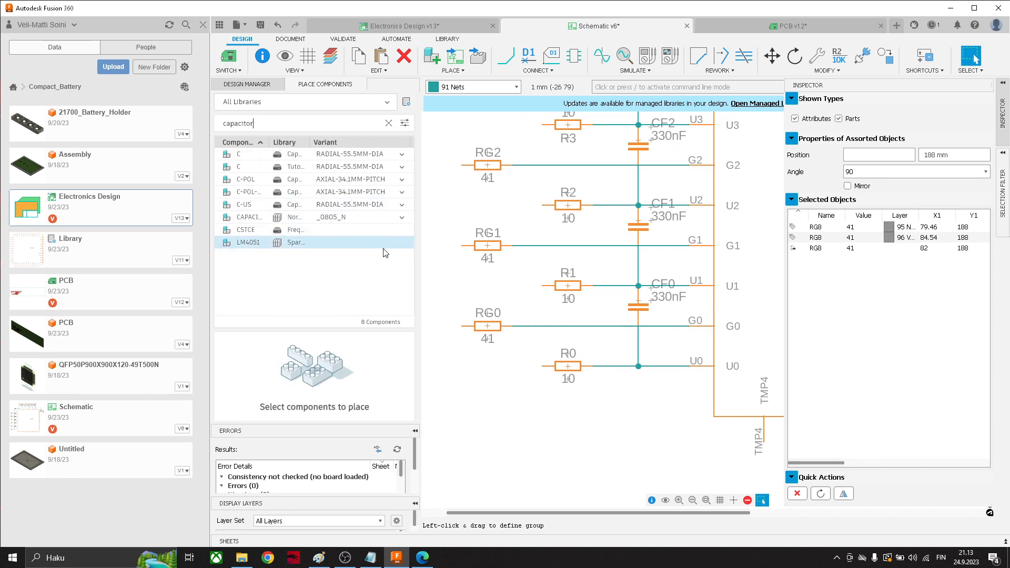
{"action": "left_click", "coordinate": [399, 154]}
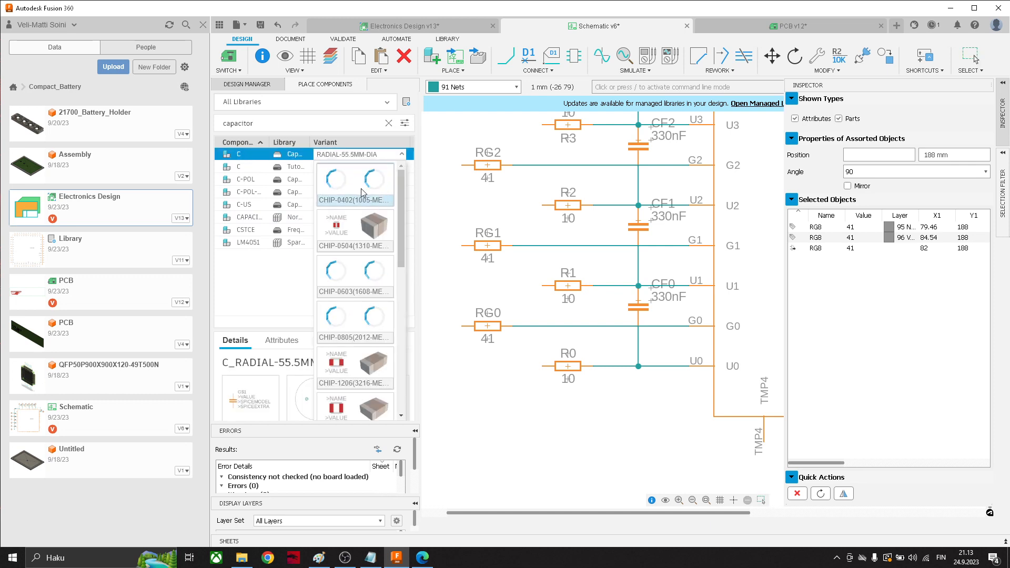
{"action": "left_click", "coordinate": [355, 186]}
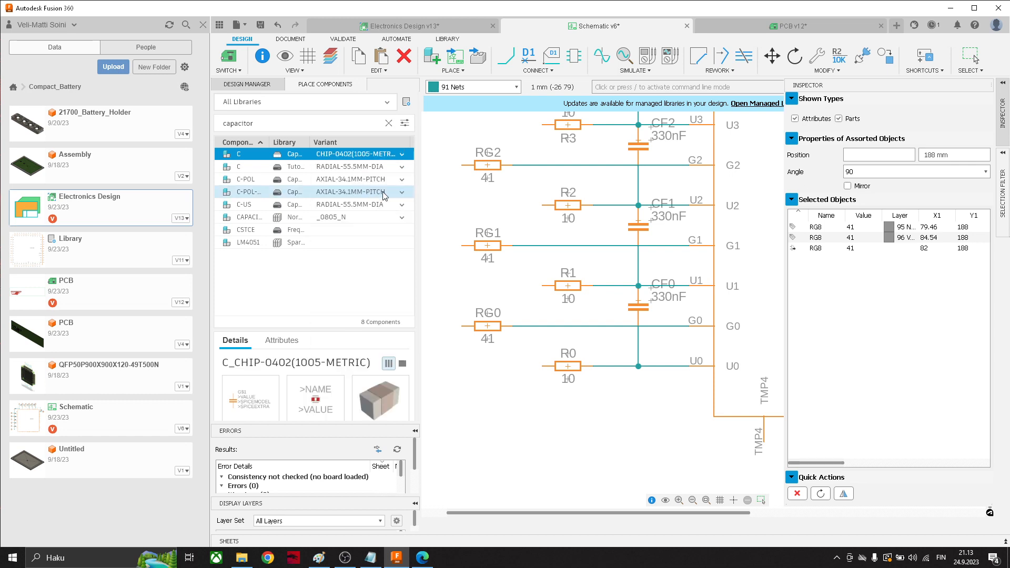
Place CHIP-0402 capacitors between each G net and its matching U net, starting at G0/U0 and G1/U1.
{"action": "double_click", "coordinate": [240, 152]}
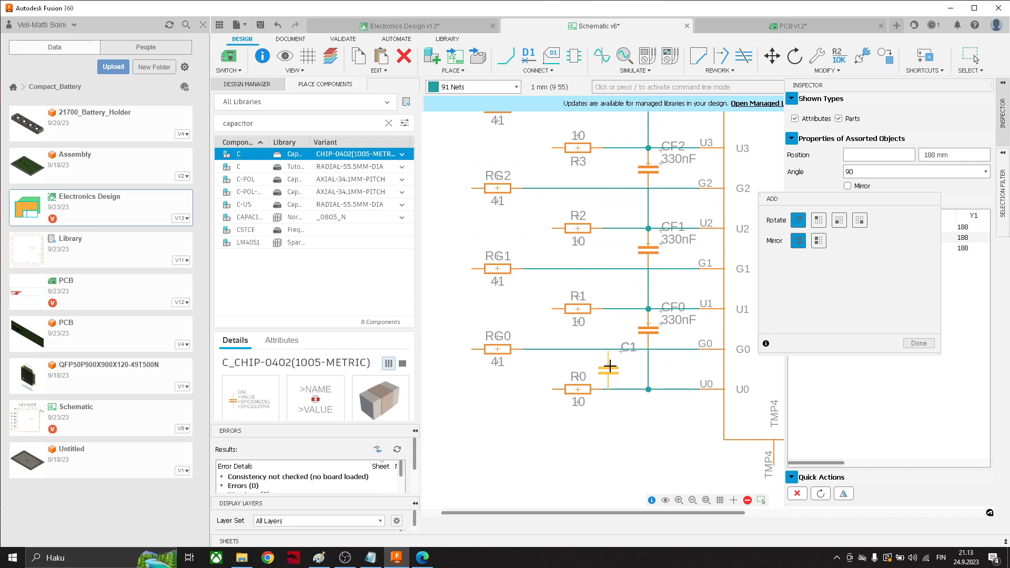
{"action": "left_click", "coordinate": [609, 367]}
{"action": "middle_click_drag", "start_coordinate": [625, 296], "coordinate": [614, 350]}
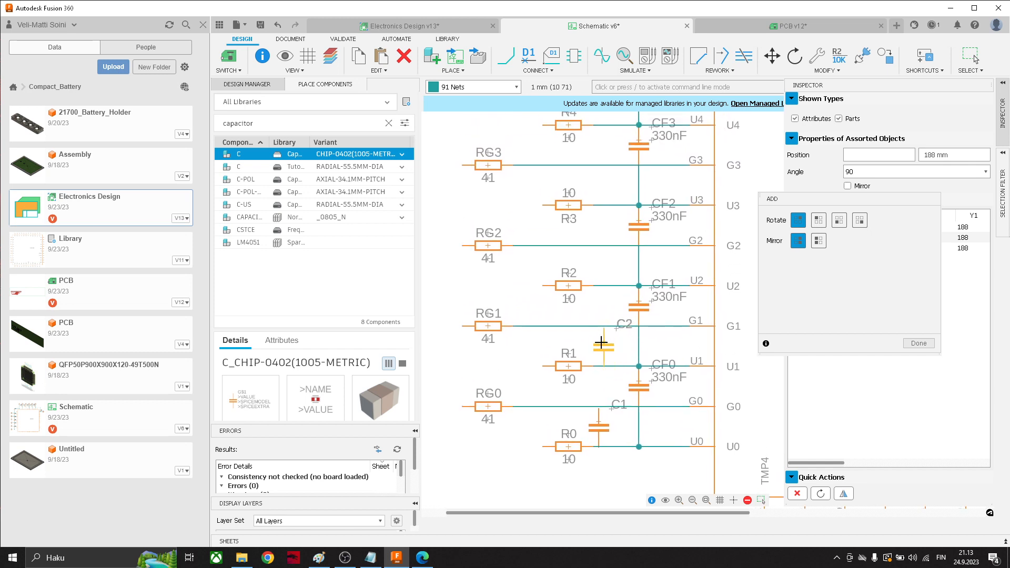
{"action": "left_click", "coordinate": [601, 342]}
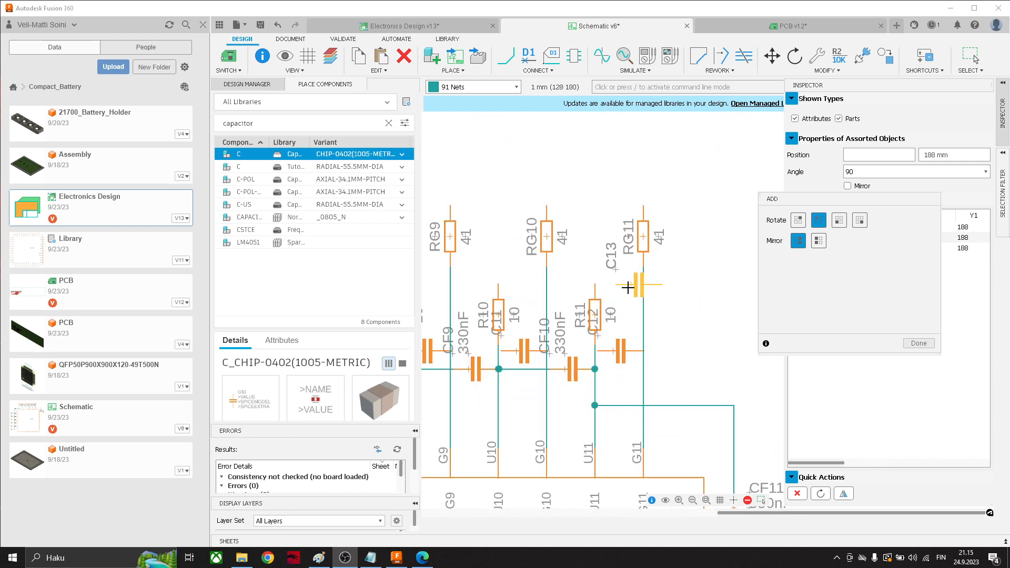
{"action": "left_click", "coordinate": [618, 292]}
{"action": "key", "text": "Escape"}
Rename the new capacitor between the G0 and U0 nets as CFB0.
{"action": "scroll", "coordinate": [580, 264], "scroll_direction": "down", "scroll_amount": 5}
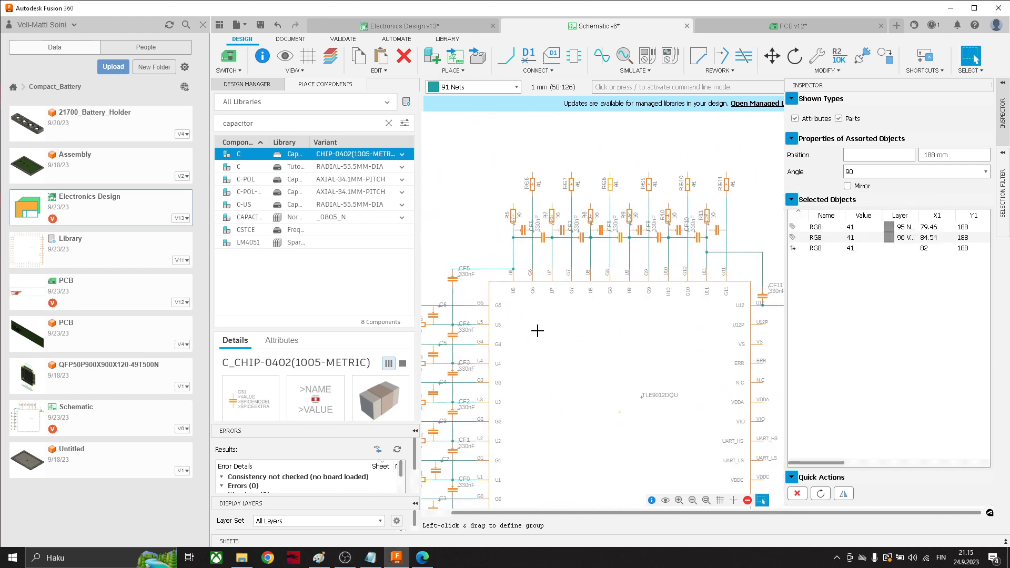
{"action": "scroll", "coordinate": [537, 331], "scroll_direction": "up", "scroll_amount": 5}
{"action": "scroll", "coordinate": [628, 367], "scroll_direction": "up", "scroll_amount": 1}
{"action": "scroll", "coordinate": [628, 367], "scroll_direction": "right", "scroll_amount": 1, "text": "shift"}
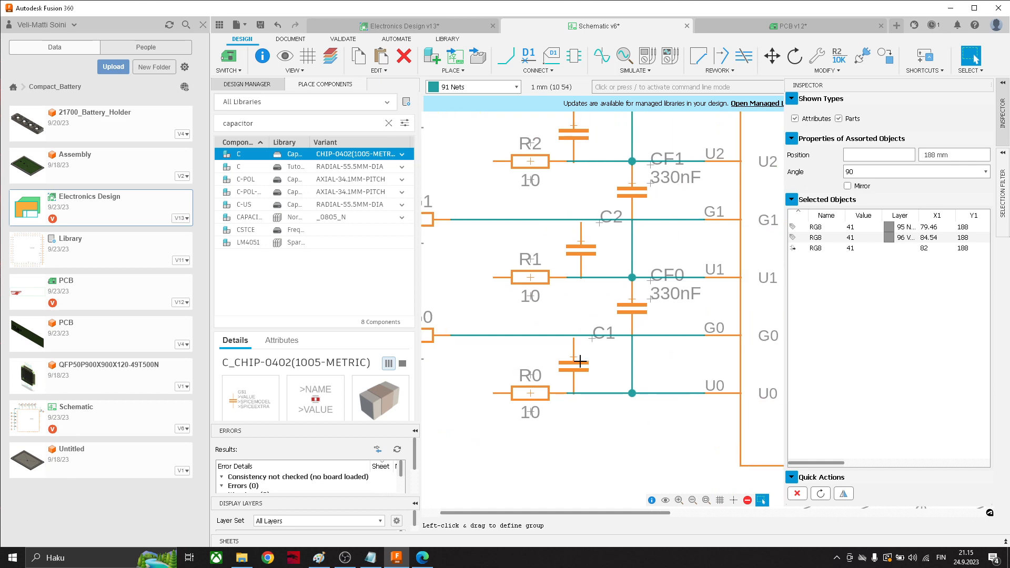
{"action": "left_click", "coordinate": [574, 362]}
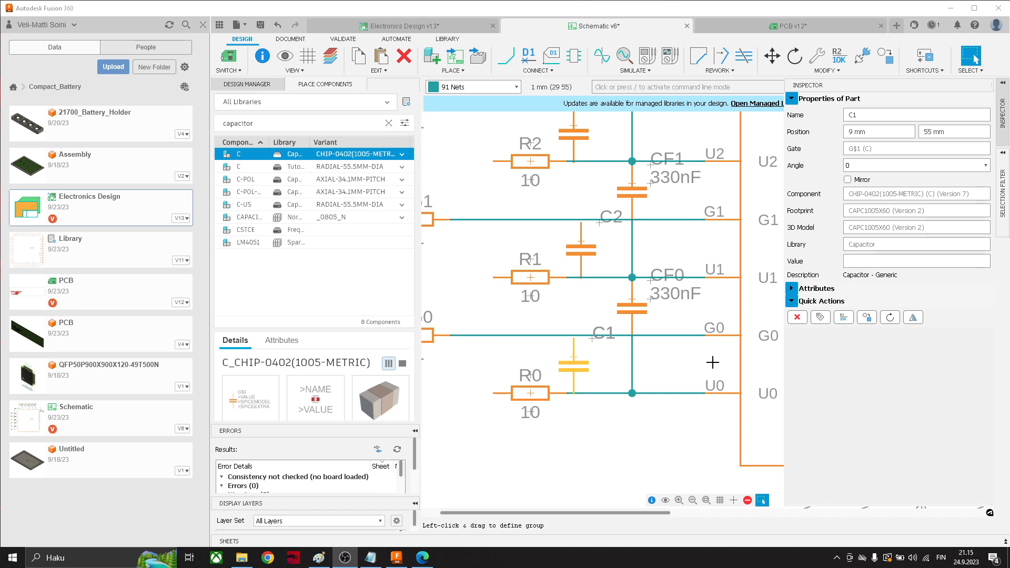
{"action": "left_click", "coordinate": [855, 116]}
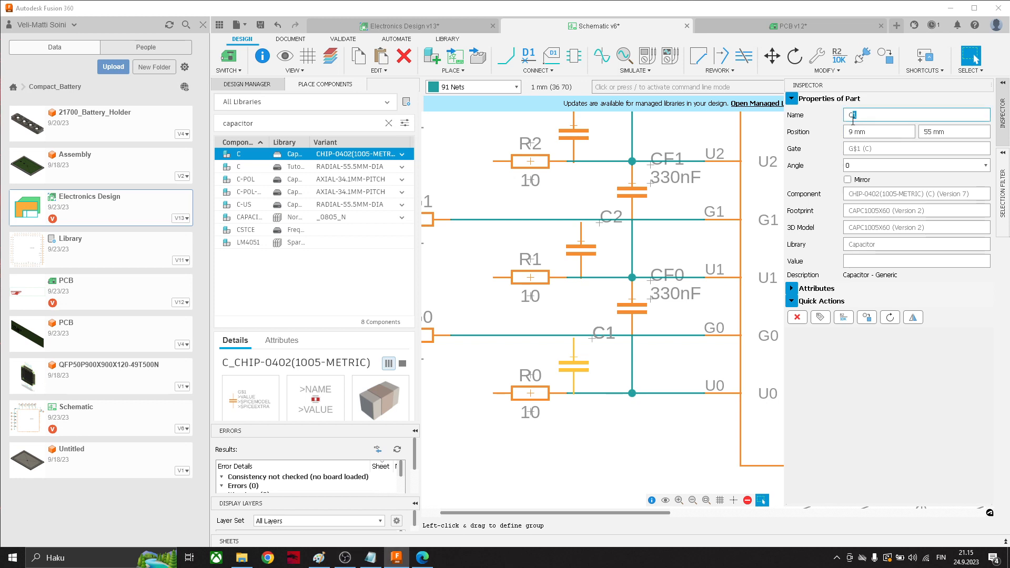
{"action": "type", "text": "FB0"}
{"action": "key", "text": "Return"}
Set the value of capacitor CFB0 to 100nF.
{"action": "left_click", "coordinate": [871, 260]}
{"action": "left_click", "coordinate": [884, 260]}
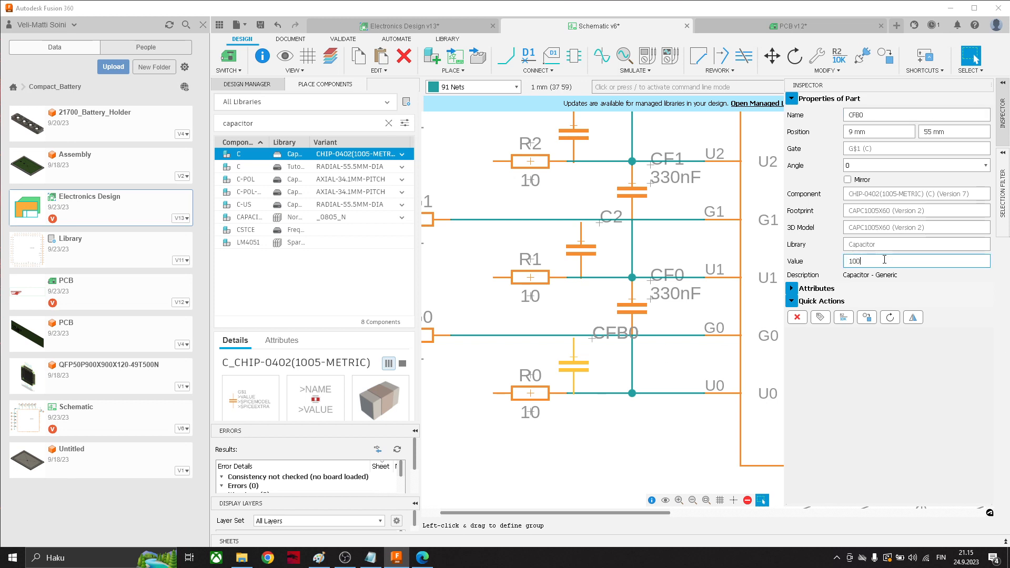
{"action": "key", "text": "Return"}
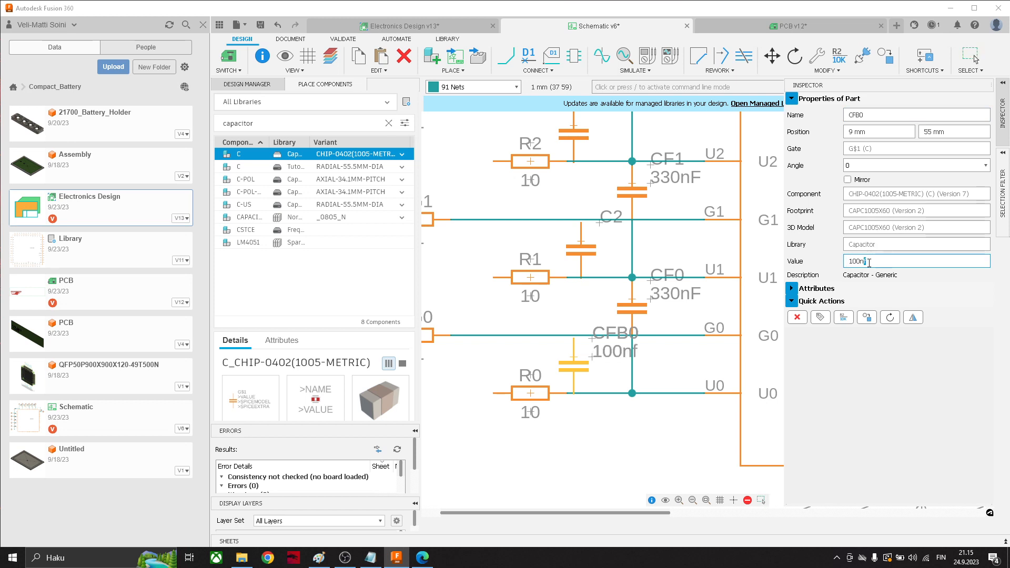
{"action": "type", "text": "F"}
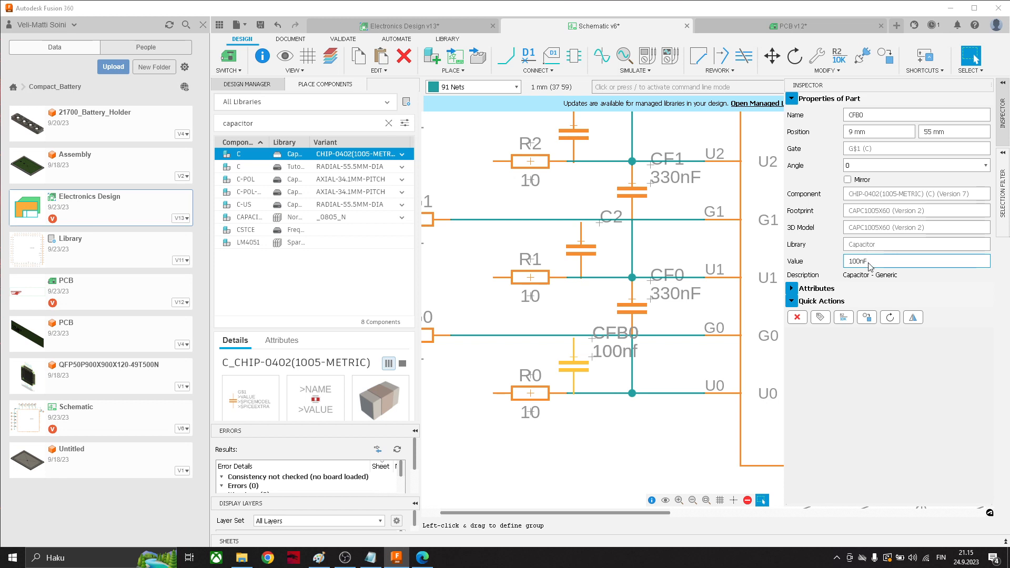
{"action": "key", "text": "Return"}
Examine the names, values and connections of the CFB capacitors along the G and U pins of the TLE9012DQU.
{"action": "middle_click_drag", "start_coordinate": [613, 243], "coordinate": [598, 276]}
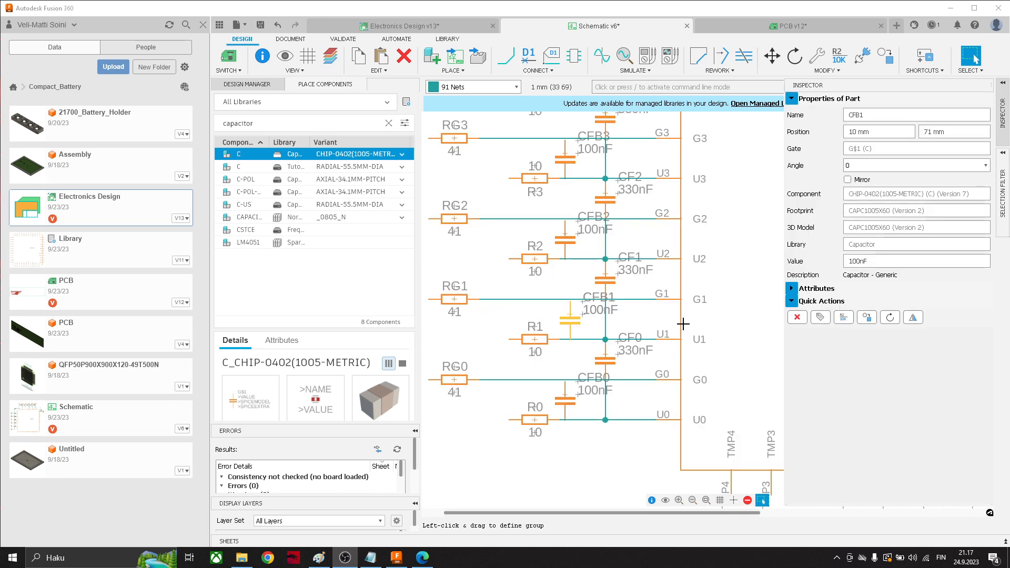
{"action": "scroll", "coordinate": [683, 324], "scroll_direction": "down", "scroll_amount": 1}
{"action": "scroll", "coordinate": [676, 295], "scroll_direction": "up", "scroll_amount": 4}
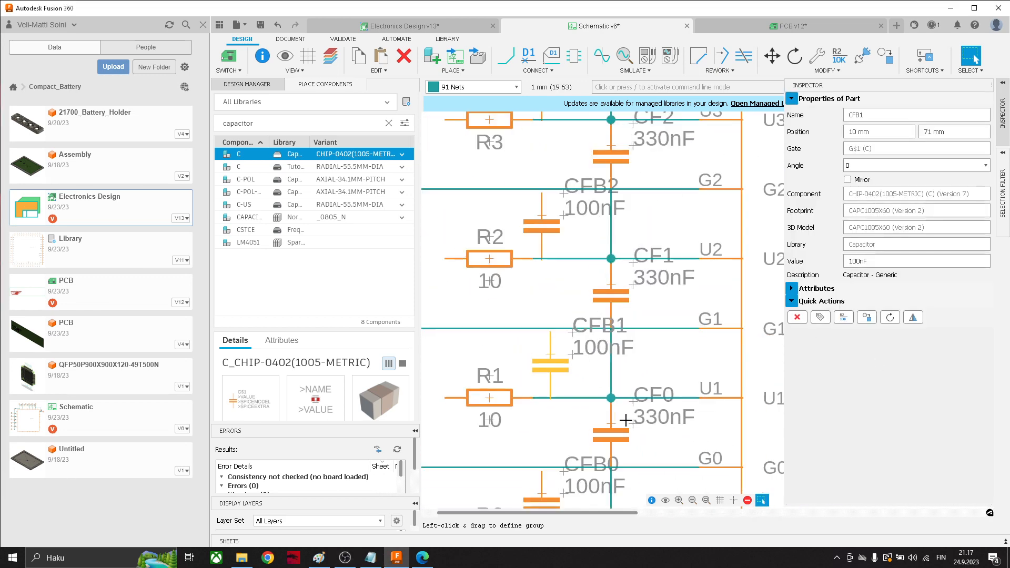
{"action": "scroll", "coordinate": [626, 421], "scroll_direction": "down", "scroll_amount": 4}
{"action": "middle_click_drag", "start_coordinate": [690, 296], "coordinate": [541, 469]}
{"action": "middle_click_drag", "start_coordinate": [708, 318], "coordinate": [696, 275]}
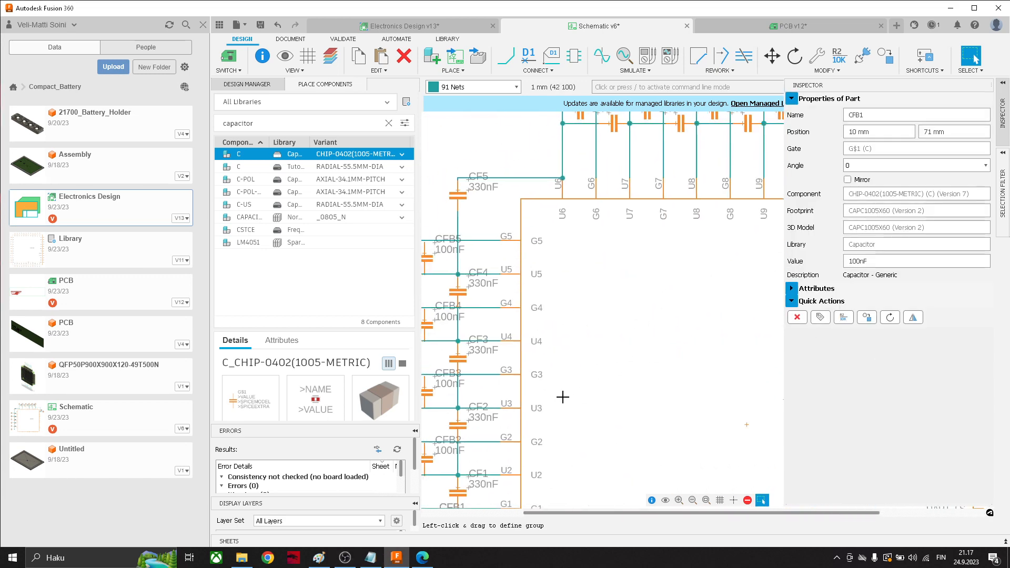
{"action": "middle_click_drag", "start_coordinate": [563, 397], "coordinate": [713, 238]}
{"action": "middle_click_drag", "start_coordinate": [582, 412], "coordinate": [605, 367]}
Draw a net joining the upper end of capacitor CFB0 to the G0 net and finish the Net command.
{"action": "scroll", "coordinate": [604, 368], "scroll_direction": "up", "scroll_amount": 3}
{"action": "scroll", "coordinate": [615, 347], "scroll_direction": "up", "scroll_amount": 3}
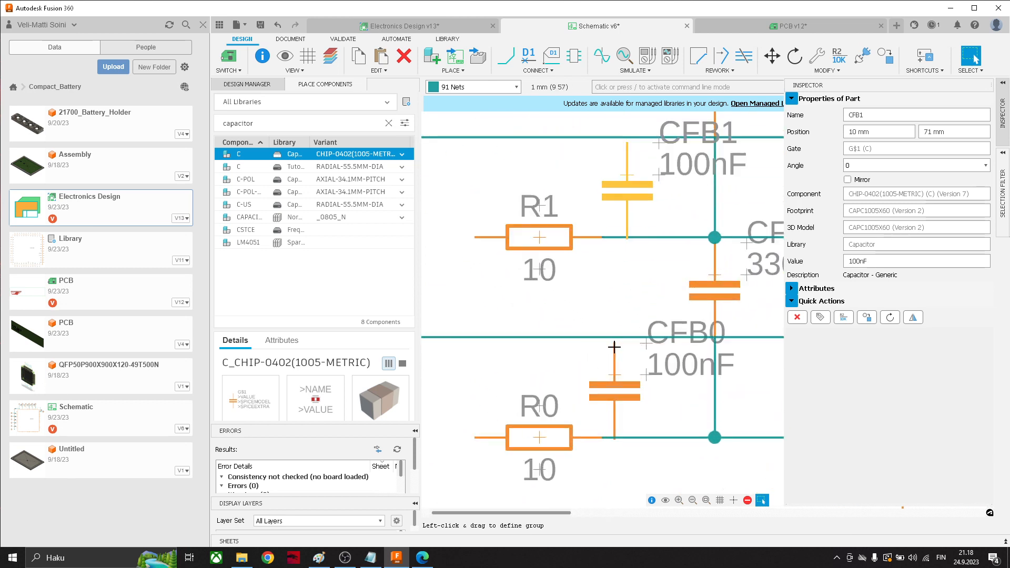
{"action": "key", "text": "n"}
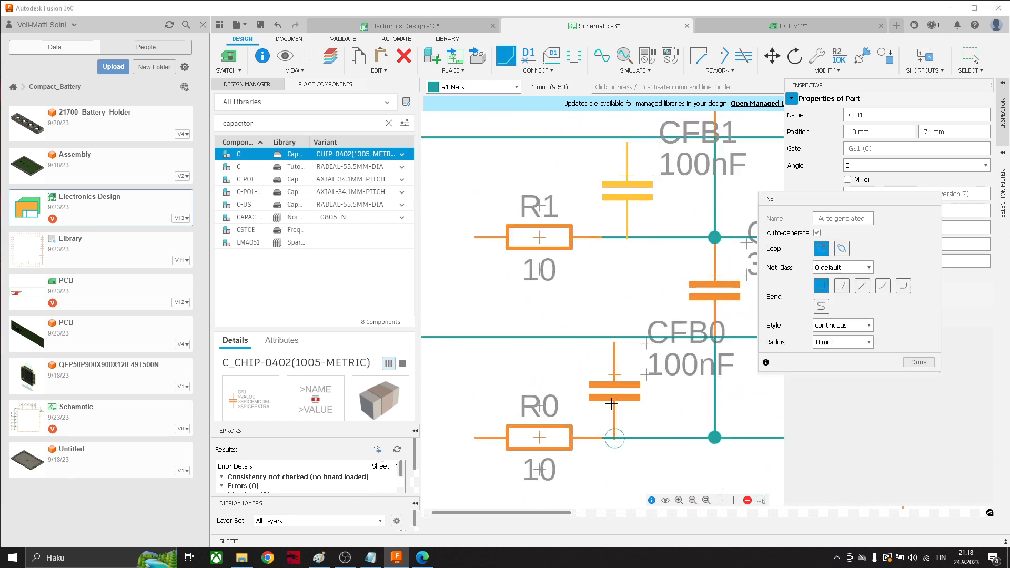
{"action": "left_click", "coordinate": [616, 337]}
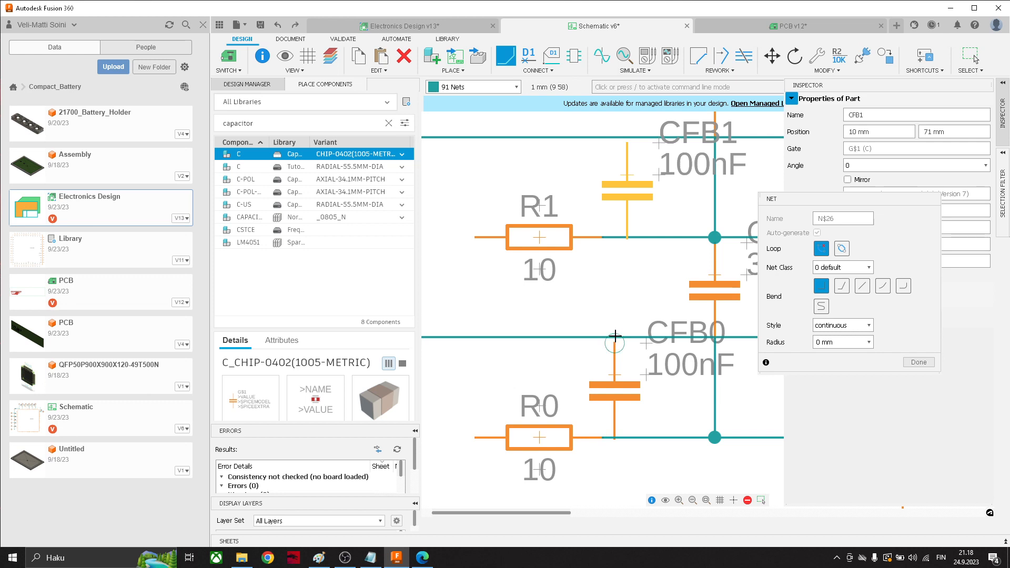
{"action": "scroll", "coordinate": [616, 333], "scroll_direction": "down", "scroll_amount": 3}
{"action": "scroll", "coordinate": [618, 334], "scroll_direction": "up", "scroll_amount": 8}
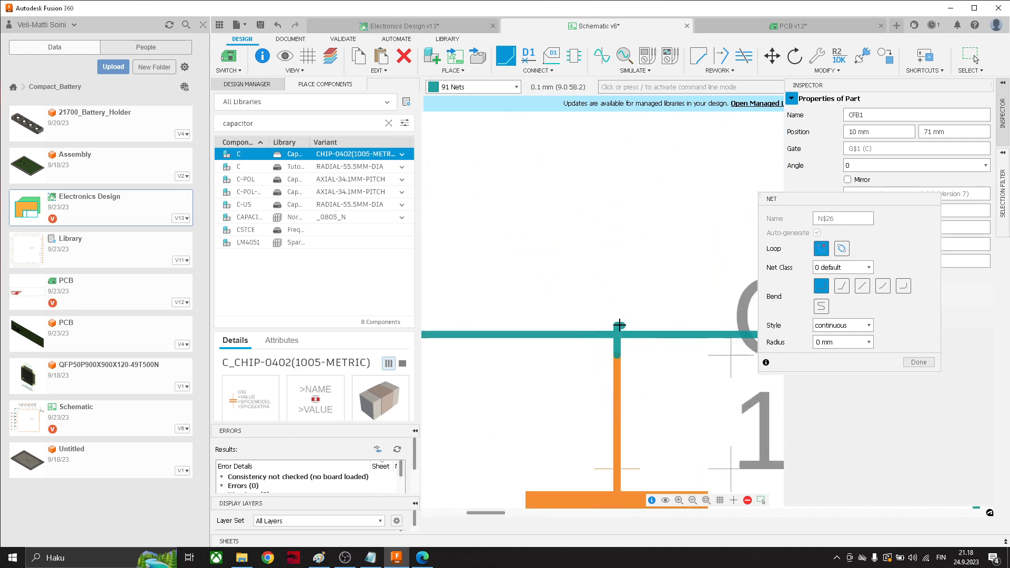
{"action": "left_click", "coordinate": [617, 348]}
{"action": "scroll", "coordinate": [617, 330], "scroll_direction": "down", "scroll_amount": 6}
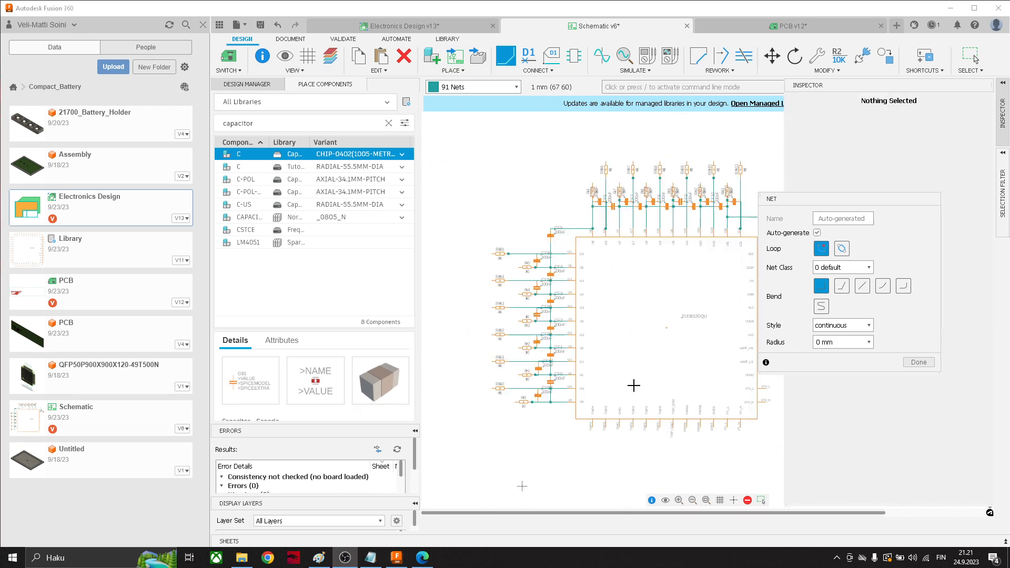
{"action": "scroll", "coordinate": [548, 383], "scroll_direction": "up", "scroll_amount": 5}
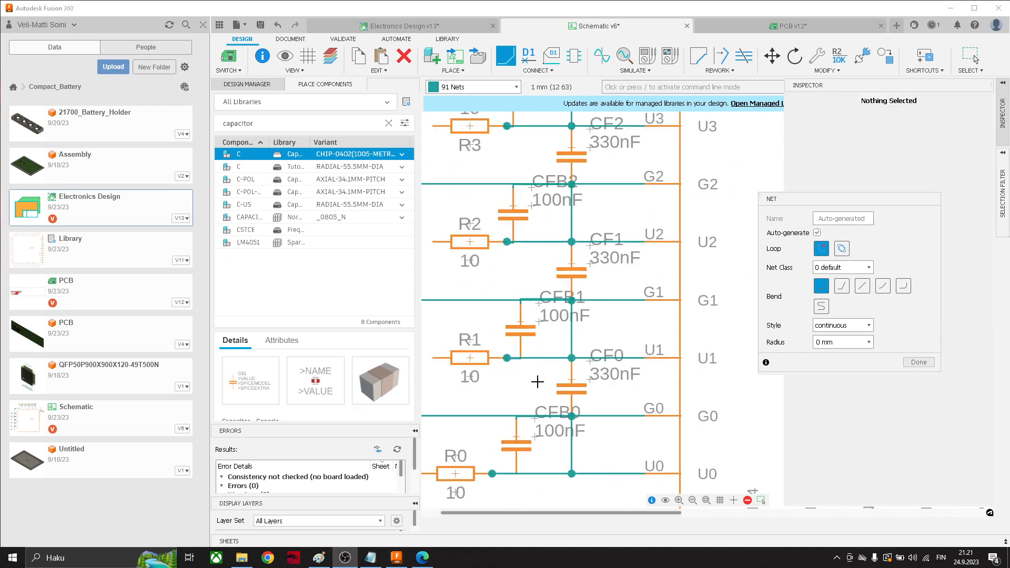
{"action": "scroll", "coordinate": [537, 381], "scroll_direction": "down", "scroll_amount": 4}
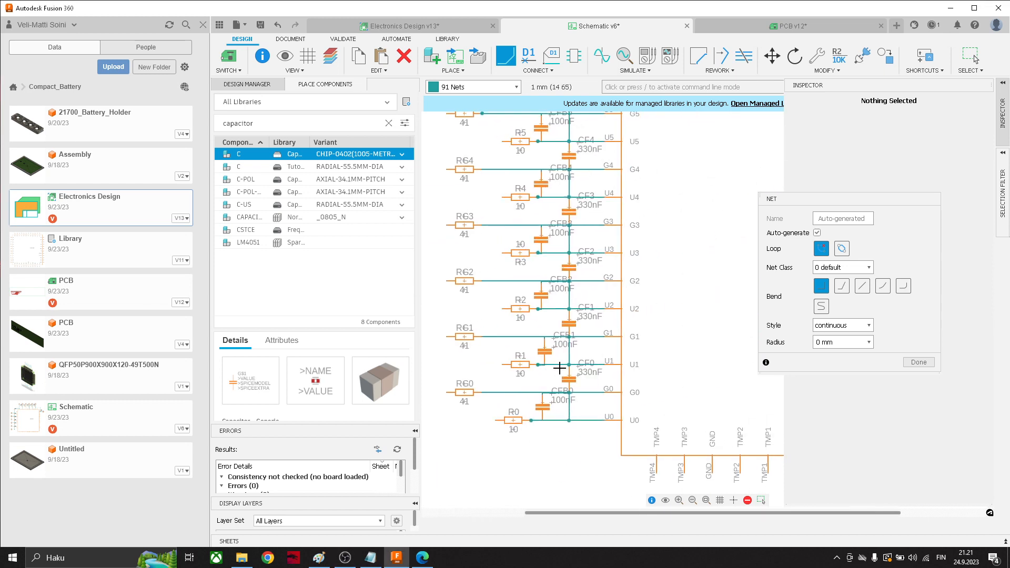
{"action": "left_click", "coordinate": [919, 362]}
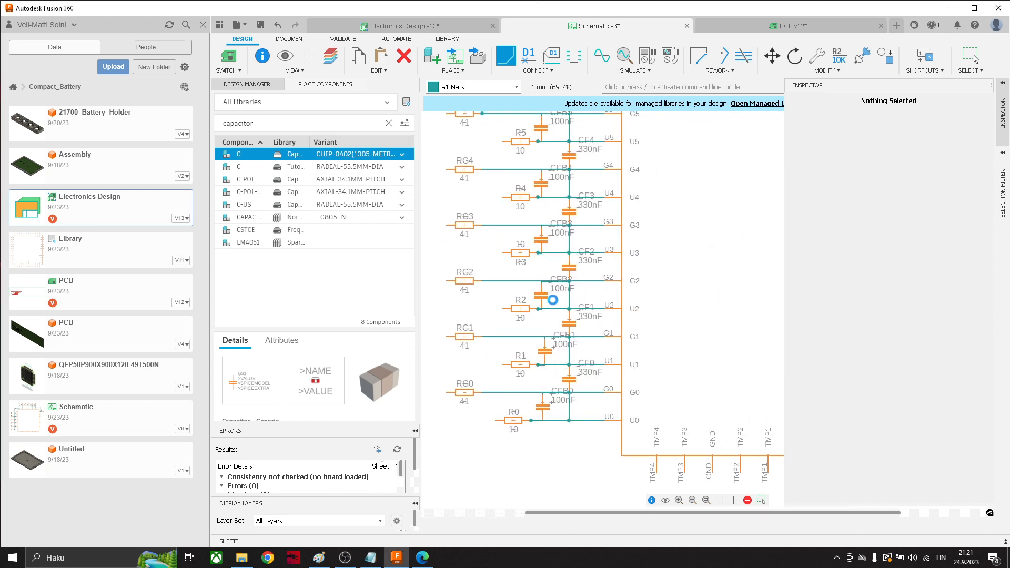
{"action": "key", "text": "Escape"}
Save the schematic as a new version with the description User Saved.
{"action": "scroll", "coordinate": [552, 302], "scroll_direction": "down", "scroll_amount": 1}
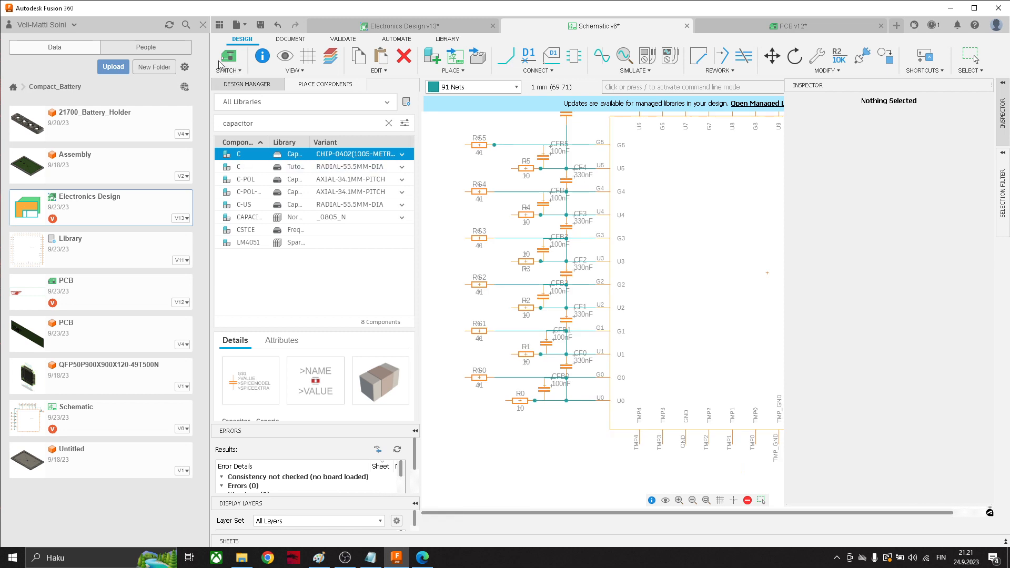
{"action": "left_click", "coordinate": [260, 25]}
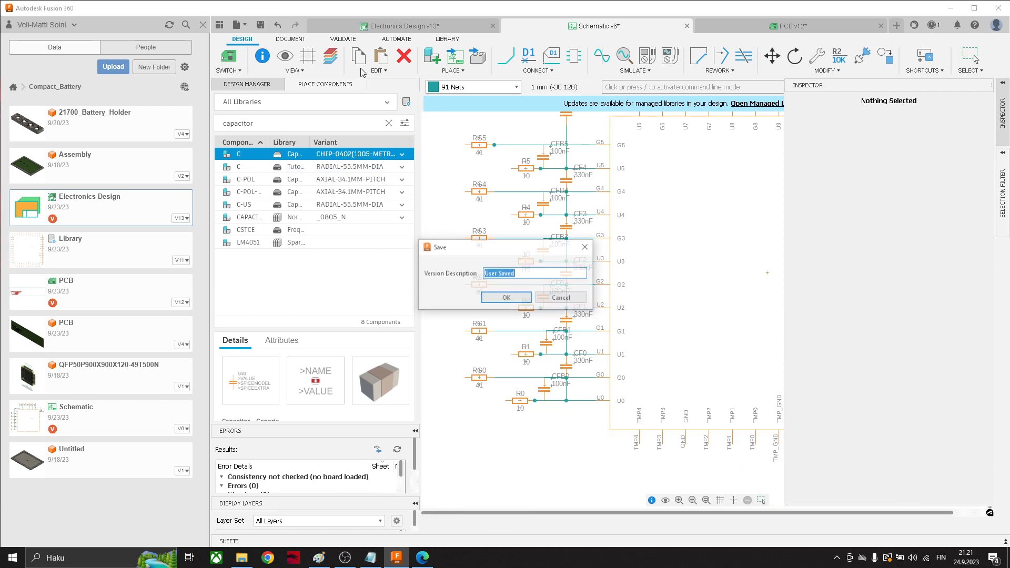
{"action": "left_click", "coordinate": [507, 299]}
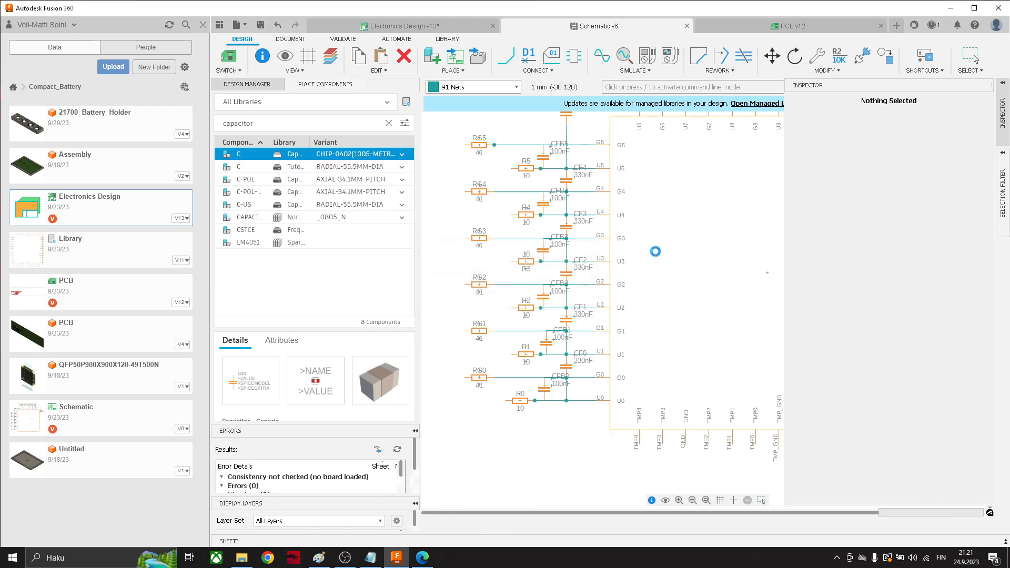
{"action": "left_click", "coordinate": [975, 59]}
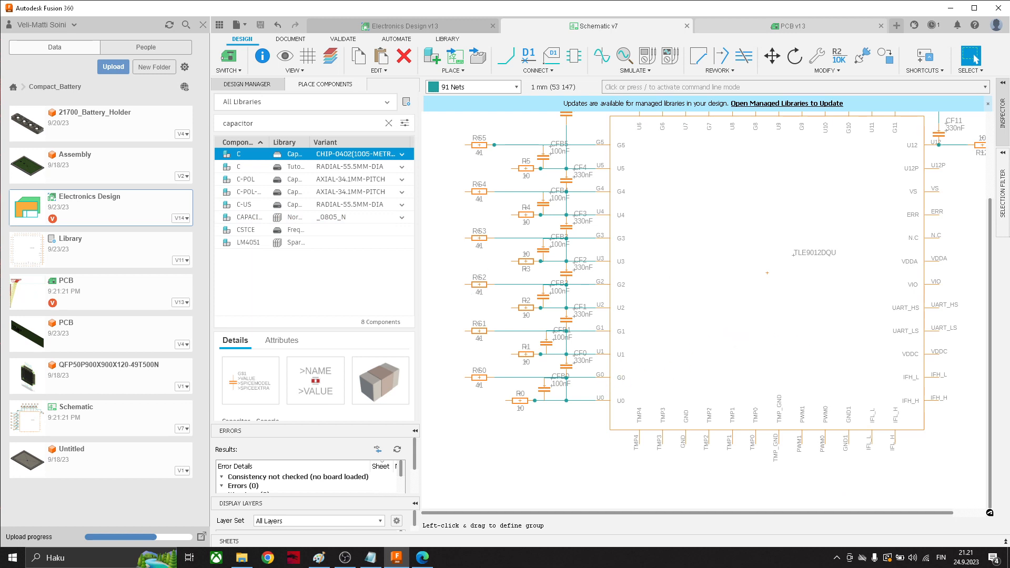
Switch to the PCB layout and move the column of RG resistor footprints onto the board, to the right of R12.
{"action": "key", "text": "ctrl+Tab"}
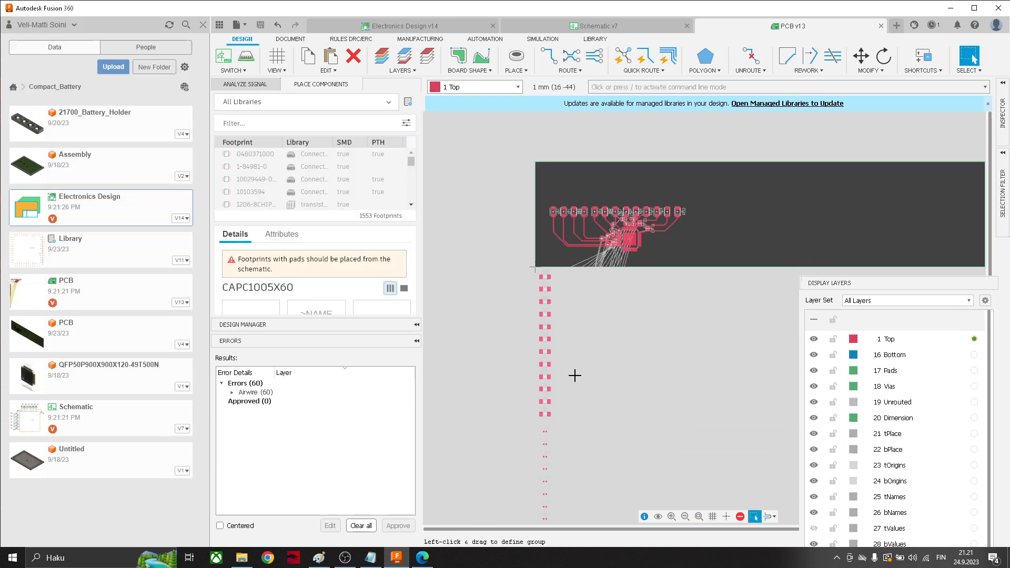
{"action": "scroll", "coordinate": [592, 294], "scroll_direction": "up", "scroll_amount": 1}
{"action": "middle_click_drag", "start_coordinate": [585, 342], "coordinate": [633, 296]}
{"action": "scroll", "coordinate": [627, 307], "scroll_direction": "down", "scroll_amount": 2}
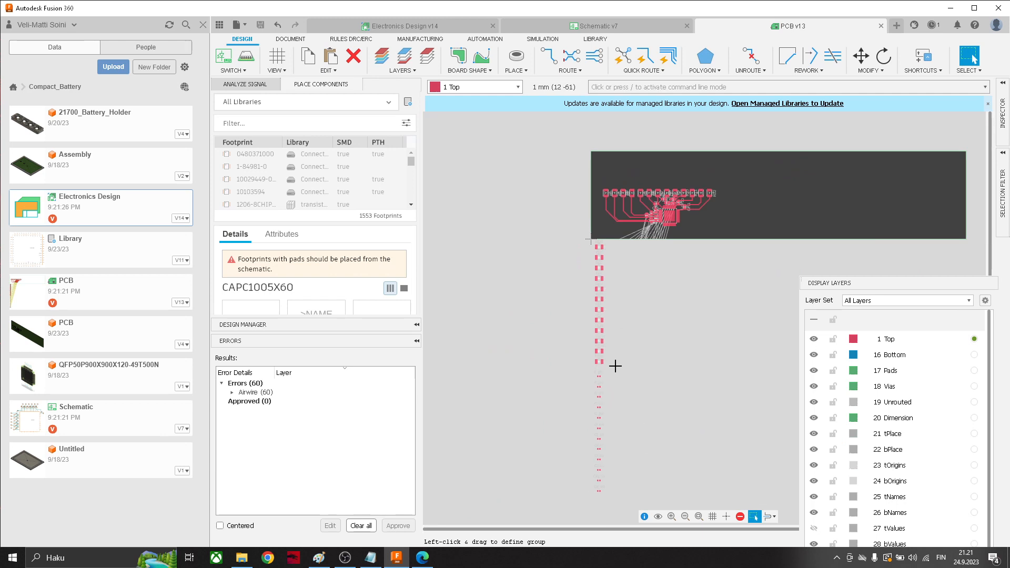
{"action": "left_click_drag", "start_coordinate": [615, 366], "coordinate": [765, 190]}
{"action": "scroll", "coordinate": [714, 183], "scroll_direction": "down", "scroll_amount": 2}
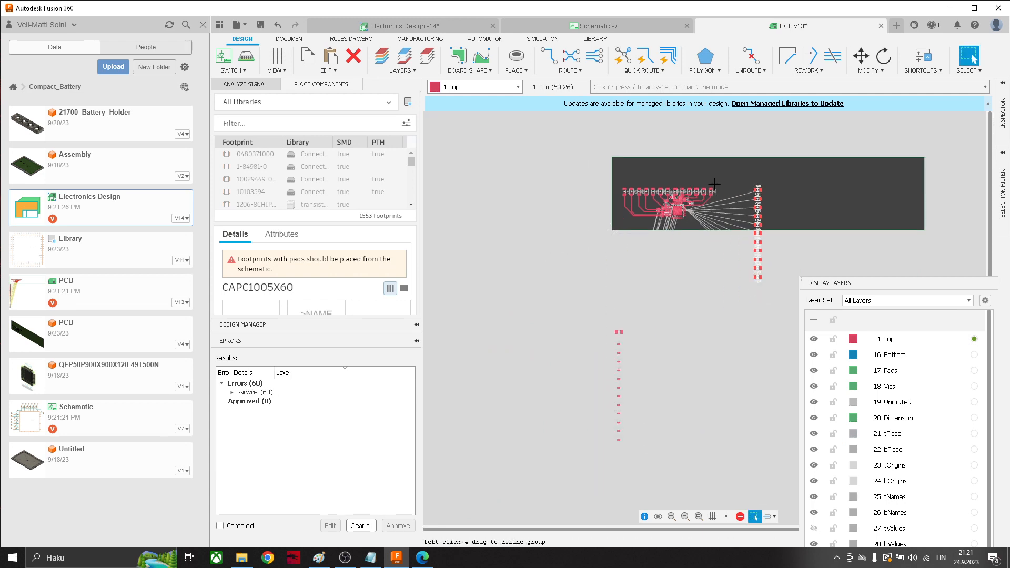
{"action": "scroll", "coordinate": [694, 196], "scroll_direction": "up", "scroll_amount": 3}
{"action": "scroll", "coordinate": [706, 194], "scroll_direction": "up", "scroll_amount": 5}
{"action": "middle_click_drag", "start_coordinate": [696, 203], "coordinate": [668, 229]}
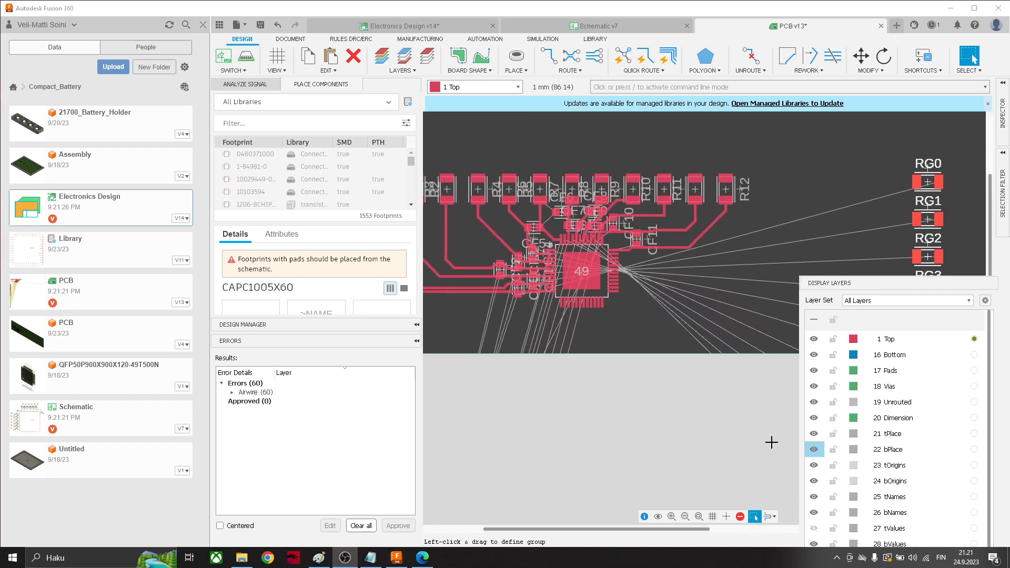
Select the column of CFB capacitor footprints below the board and move it onto the board, to the right of the RG resistor column.
{"action": "scroll", "coordinate": [665, 429], "scroll_direction": "down", "scroll_amount": 5}
{"action": "middle_click_drag", "start_coordinate": [665, 428], "coordinate": [634, 289]}
{"action": "scroll", "coordinate": [595, 350], "scroll_direction": "down", "scroll_amount": 3}
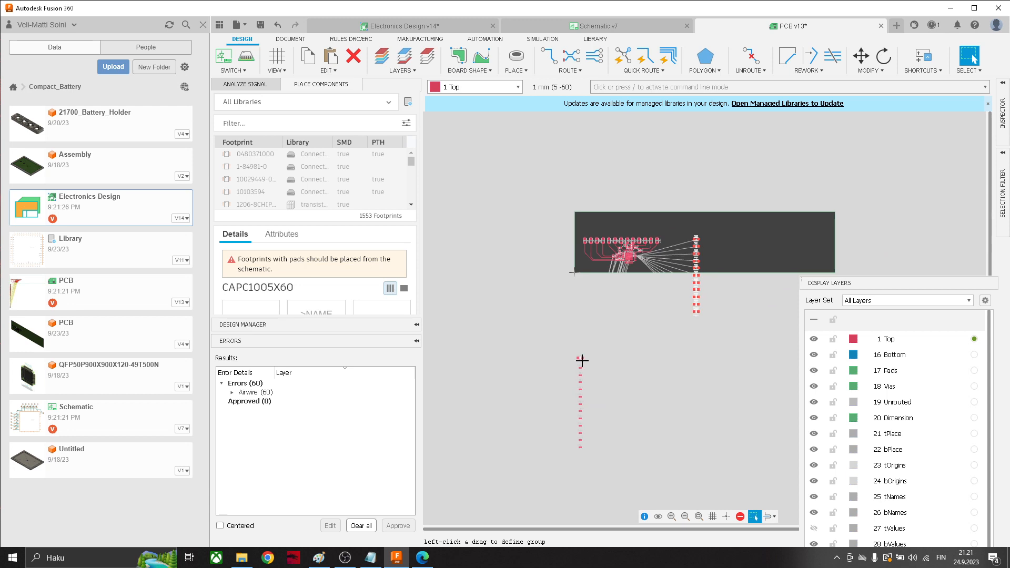
{"action": "left_click_drag", "start_coordinate": [605, 463], "coordinate": [570, 350]}
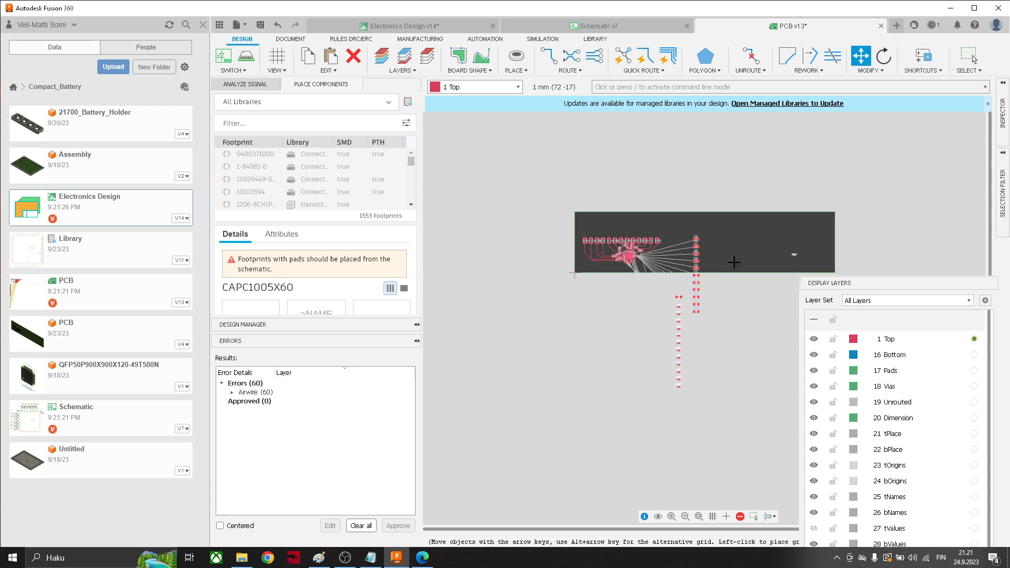
{"action": "right_click", "coordinate": [579, 361], "text": "ctrl"}
{"action": "left_click", "coordinate": [739, 223]}
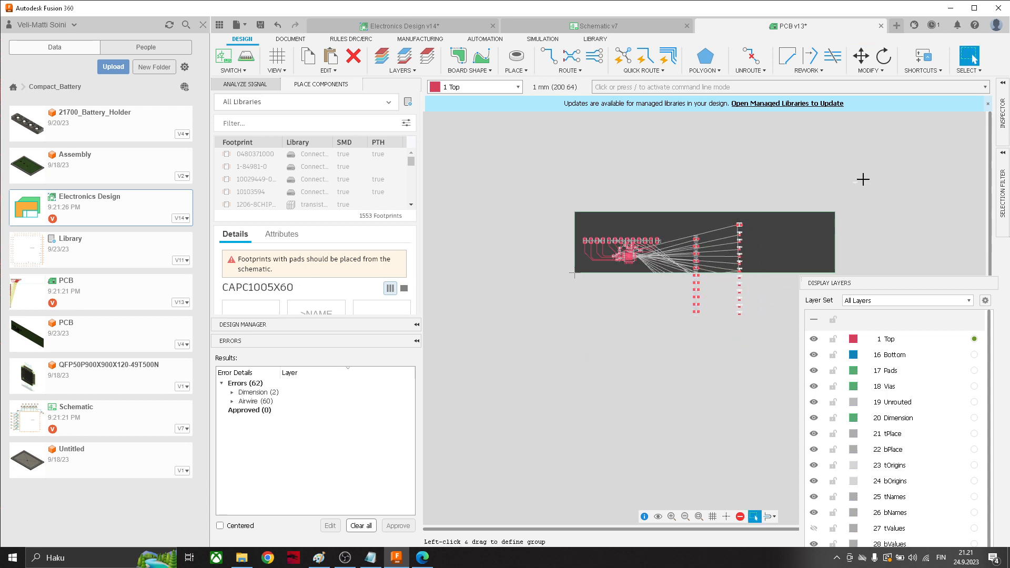
Move the RG11 footprint from outside the board to the head of the RG resistor column, directly above RG0.
{"action": "scroll", "coordinate": [860, 177], "scroll_direction": "up", "scroll_amount": 5}
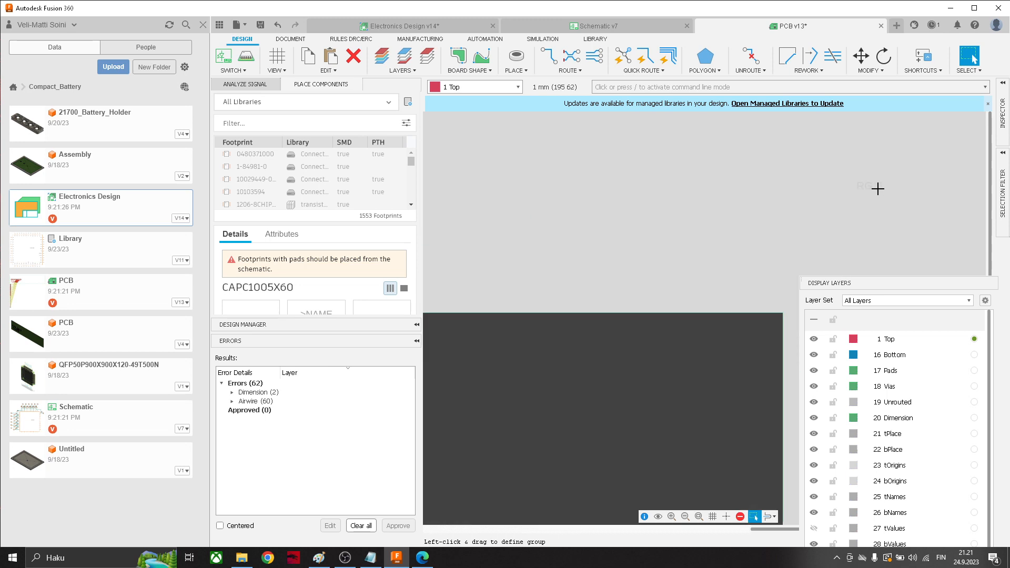
{"action": "scroll", "coordinate": [874, 188], "scroll_direction": "down", "scroll_amount": 3}
{"action": "left_click_drag", "start_coordinate": [869, 189], "coordinate": [635, 268]}
{"action": "key", "text": "Escape"}
{"action": "middle_click_drag", "start_coordinate": [572, 286], "coordinate": [749, 249]}
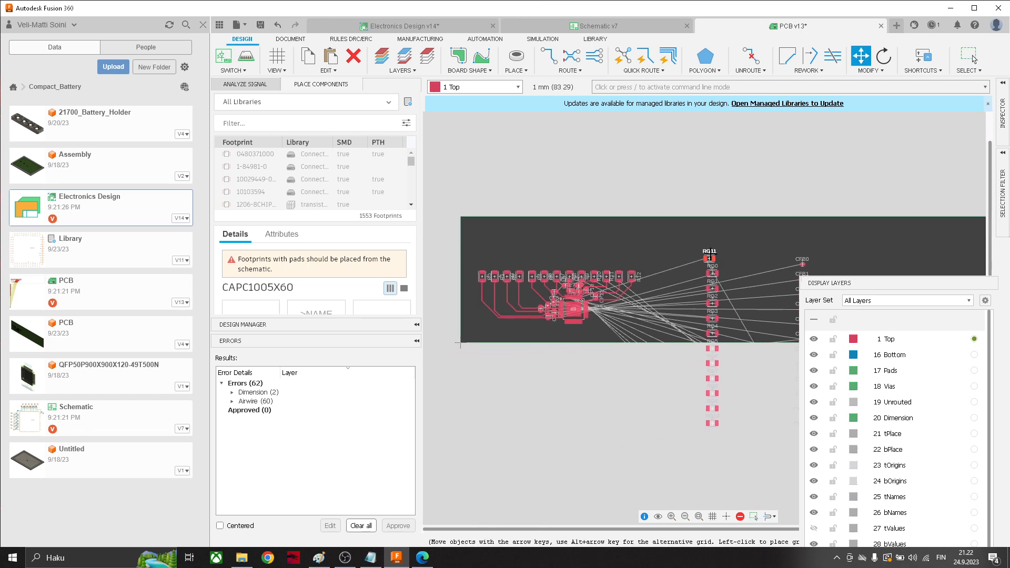
{"action": "scroll", "coordinate": [678, 225], "scroll_direction": "down", "scroll_amount": 2}
{"action": "scroll", "coordinate": [677, 225], "scroll_direction": "up", "scroll_amount": 4}
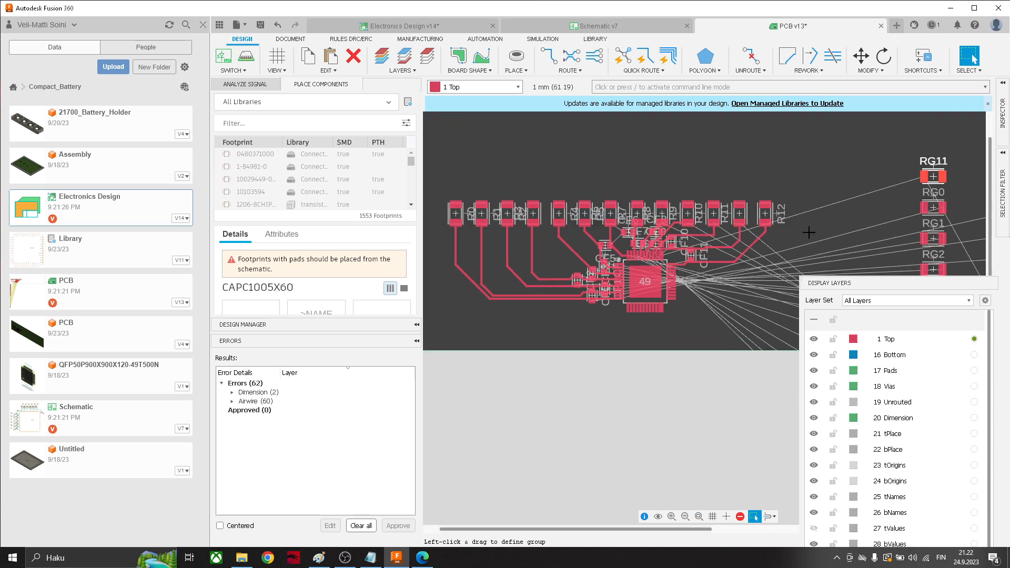
Move capacitor CFB0 out of the CFB column to the free board area below and left of the 49-pin chip.
{"action": "scroll", "coordinate": [762, 325], "scroll_direction": "up", "scroll_amount": 3}
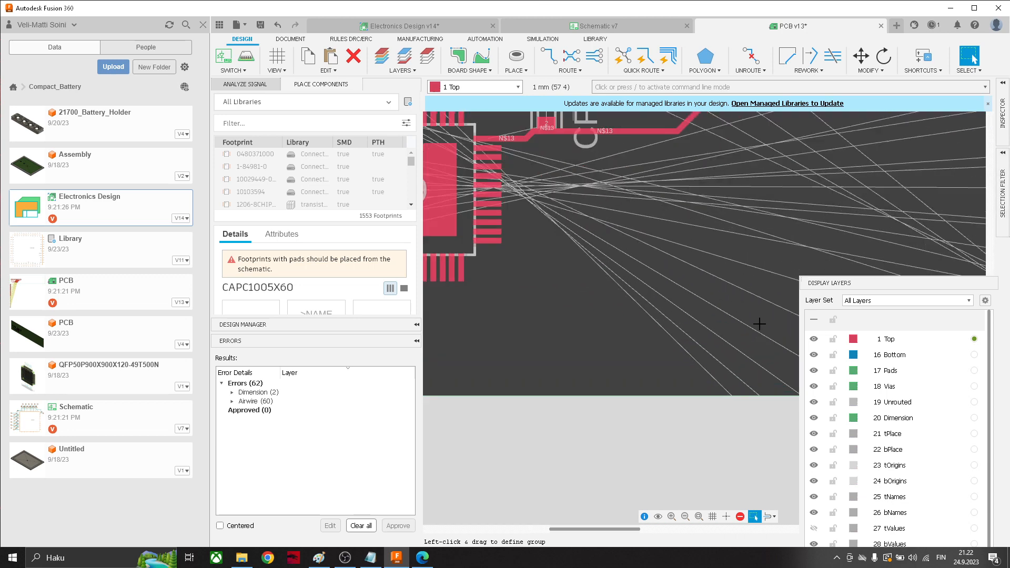
{"action": "scroll", "coordinate": [767, 323], "scroll_direction": "down", "scroll_amount": 2}
{"action": "scroll", "coordinate": [636, 266], "scroll_direction": "up", "scroll_amount": 2}
{"action": "scroll", "coordinate": [560, 232], "scroll_direction": "down", "scroll_amount": 3}
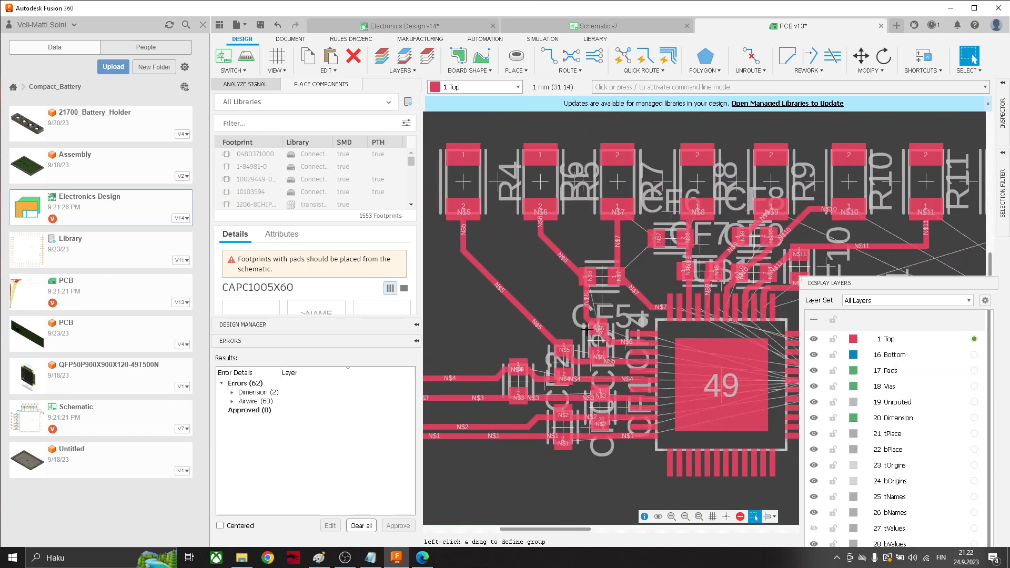
{"action": "scroll", "coordinate": [732, 326], "scroll_direction": "down", "scroll_amount": 3}
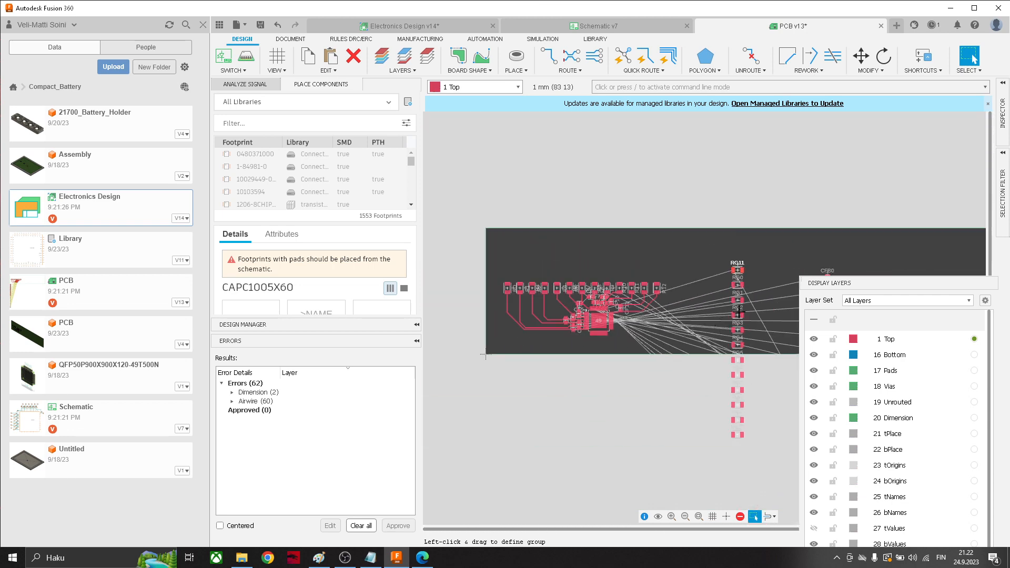
{"action": "middle_click_drag", "start_coordinate": [741, 355], "coordinate": [535, 354]}
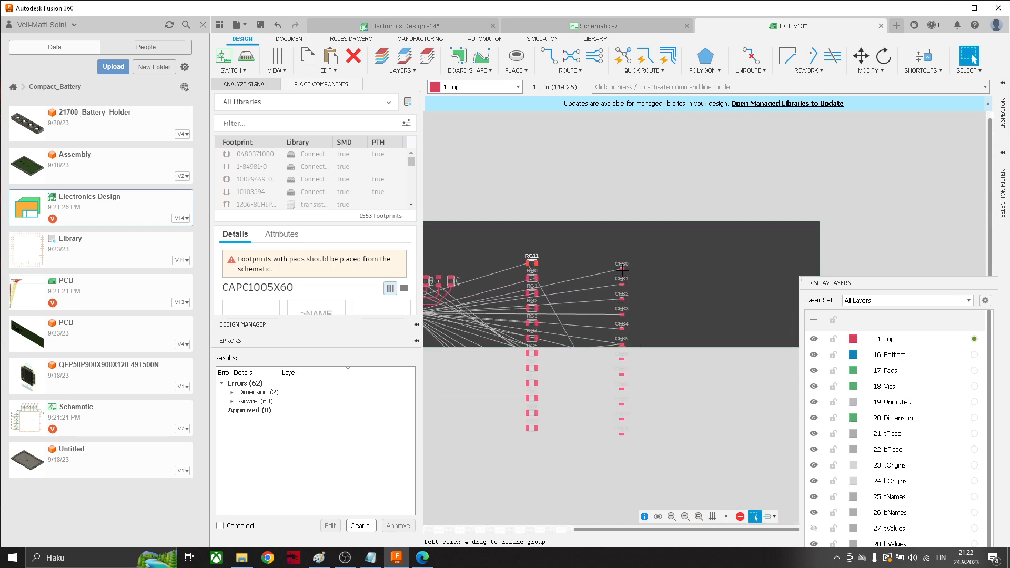
{"action": "left_click_drag", "start_coordinate": [621, 269], "coordinate": [478, 260]}
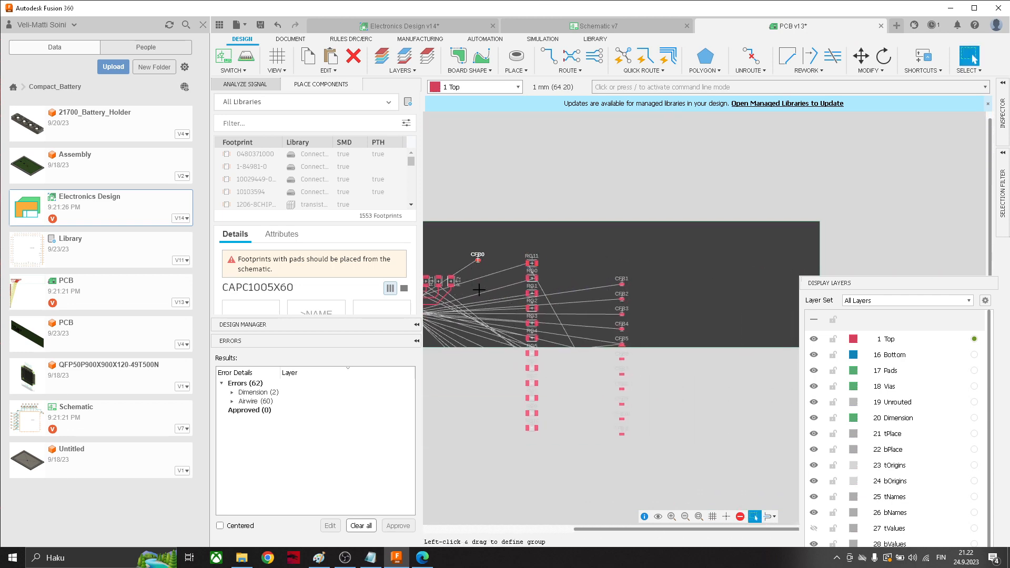
{"action": "middle_click_drag", "start_coordinate": [479, 289], "coordinate": [734, 273]}
{"action": "scroll", "coordinate": [714, 263], "scroll_direction": "up", "scroll_amount": 3}
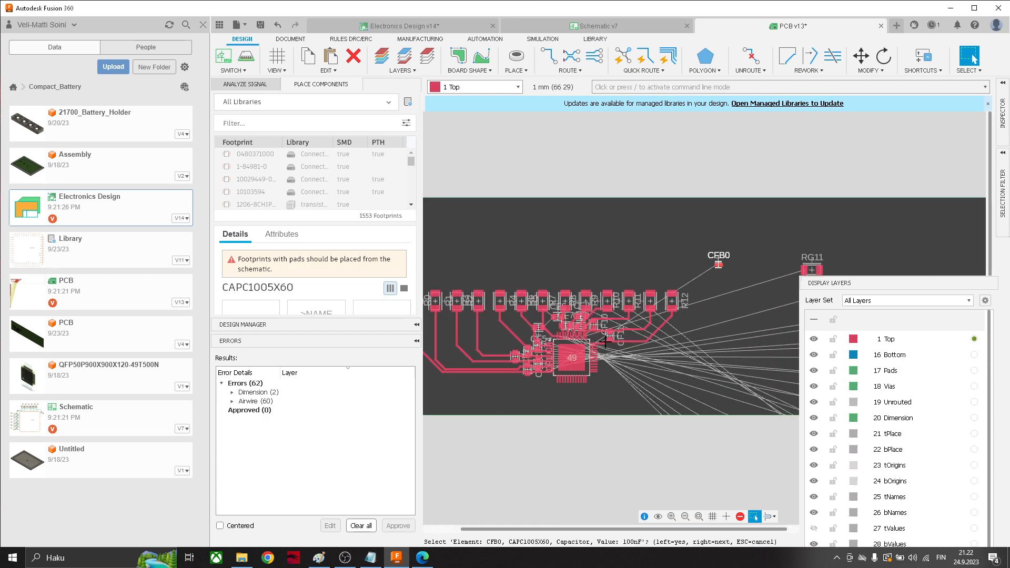
{"action": "left_click_drag", "start_coordinate": [716, 262], "coordinate": [510, 395]}
{"action": "scroll", "coordinate": [691, 348], "scroll_direction": "up", "scroll_amount": 4}
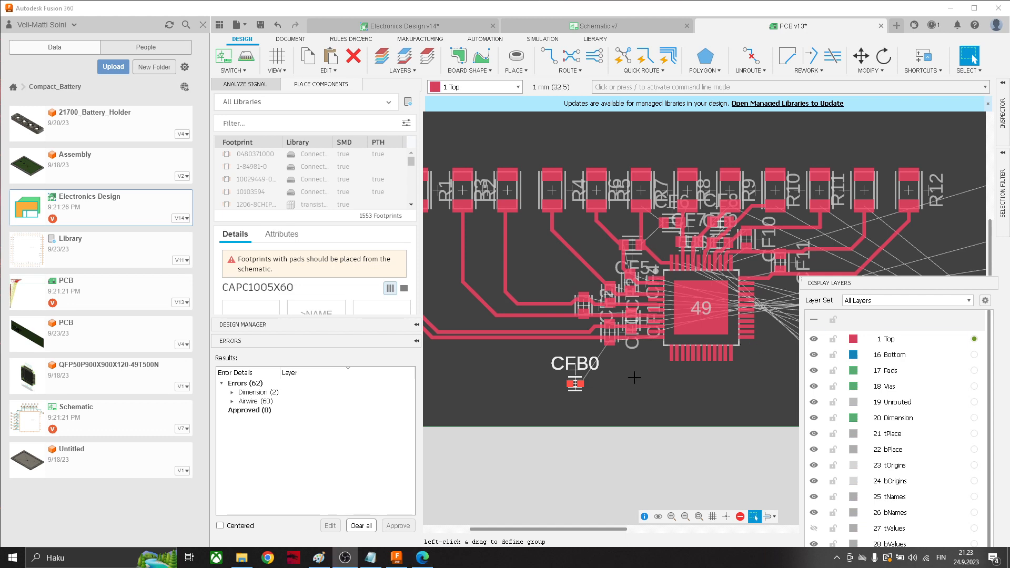
Move CFB0 closer to the chip, beneath the group of CF capacitors beside its left pin row.
{"action": "scroll", "coordinate": [627, 346], "scroll_direction": "up", "scroll_amount": 3}
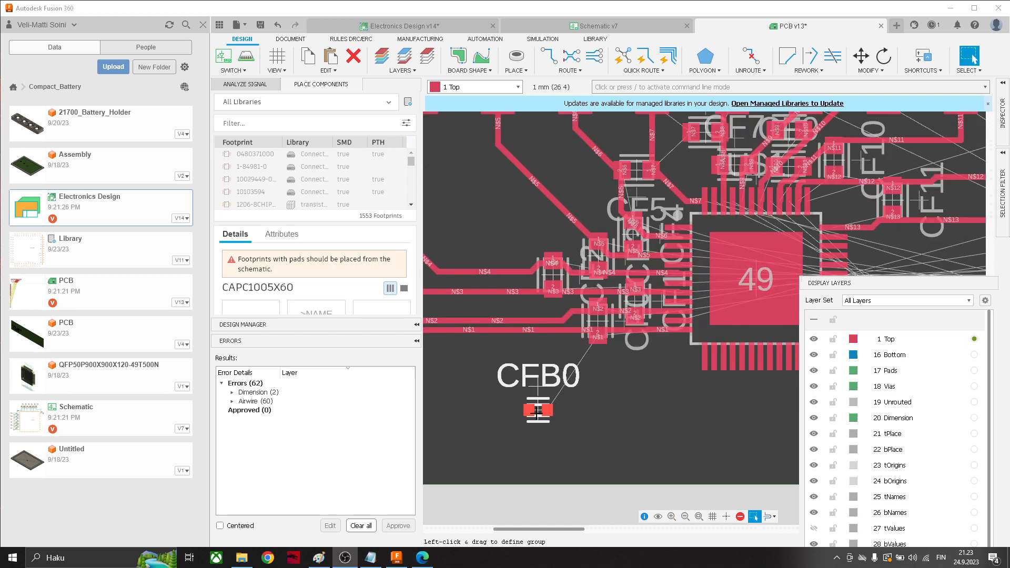
{"action": "key", "text": "m"}
{"action": "left_click", "coordinate": [625, 383]}
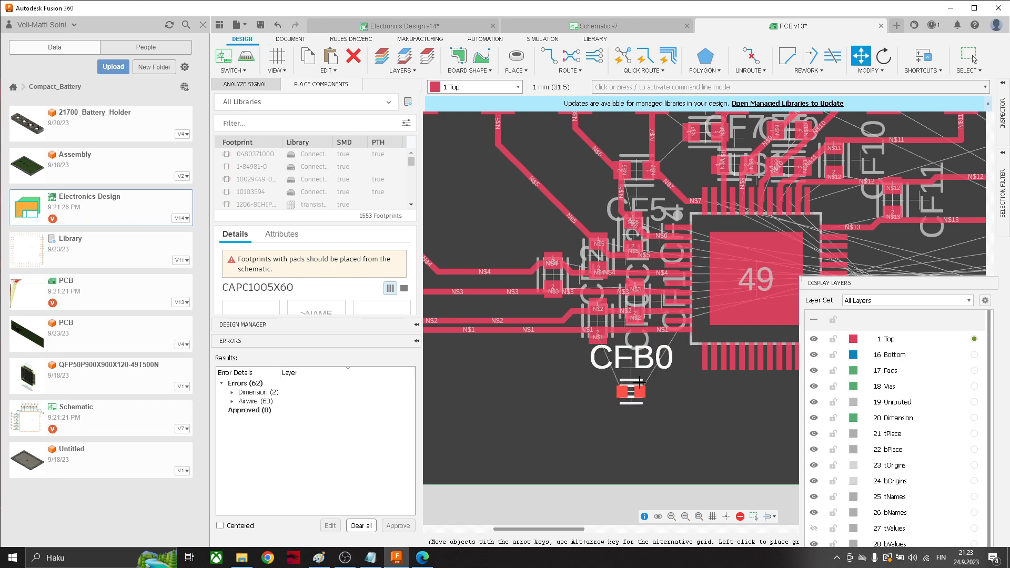
{"action": "key", "text": "Escape"}
{"action": "scroll", "coordinate": [639, 352], "scroll_direction": "down", "scroll_amount": 2}
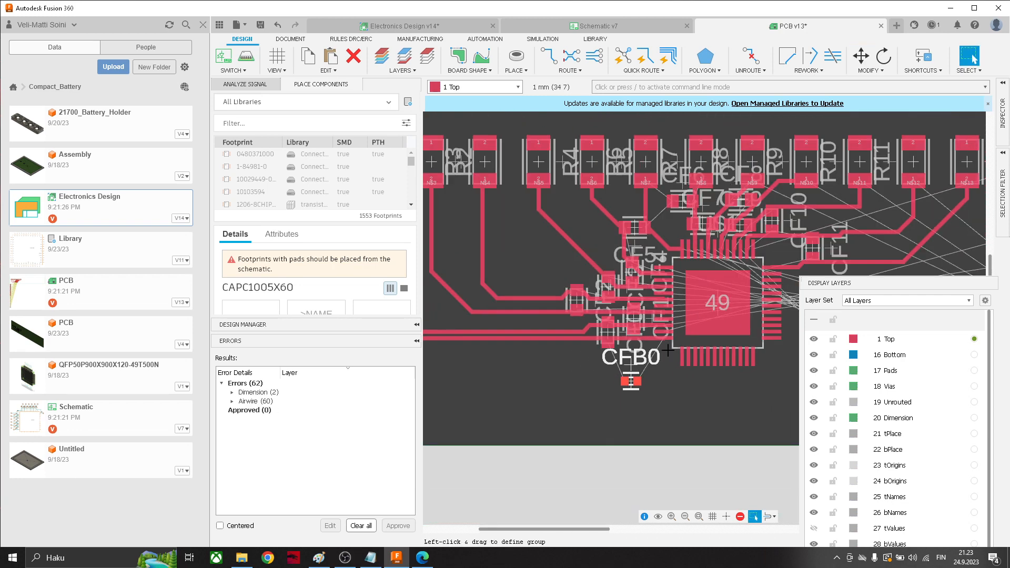
Move CFB0 up by one grid step so it sits just below the N$1 trace.
{"action": "scroll", "coordinate": [667, 342], "scroll_direction": "down", "scroll_amount": 3}
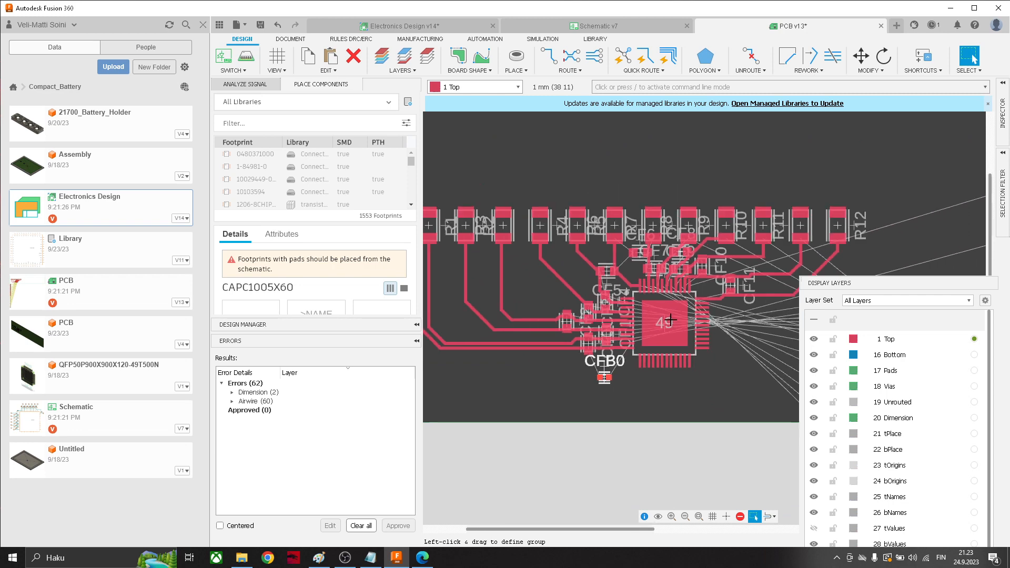
{"action": "scroll", "coordinate": [664, 326], "scroll_direction": "up", "scroll_amount": 4}
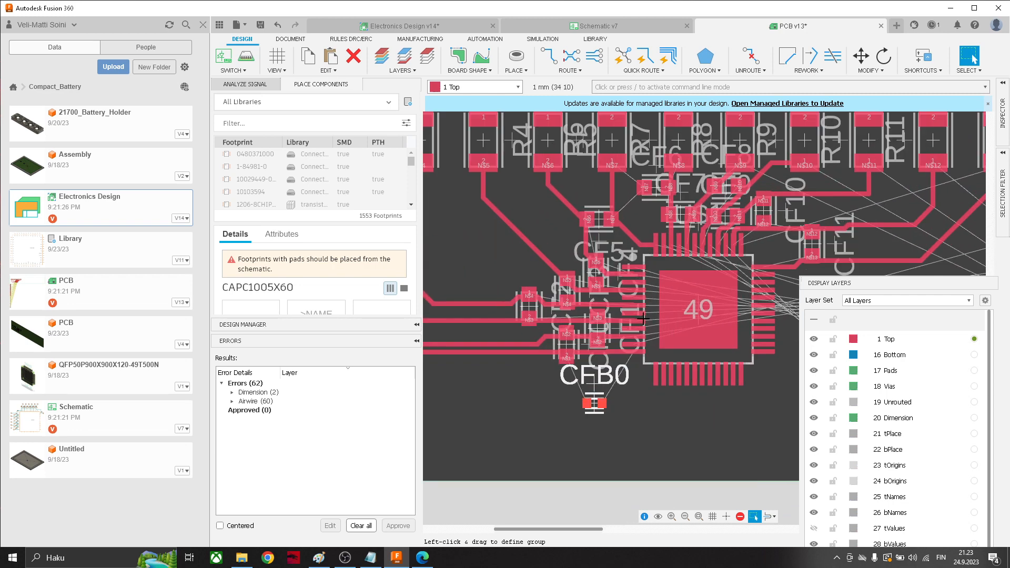
{"action": "scroll", "coordinate": [649, 369], "scroll_direction": "up", "scroll_amount": 4}
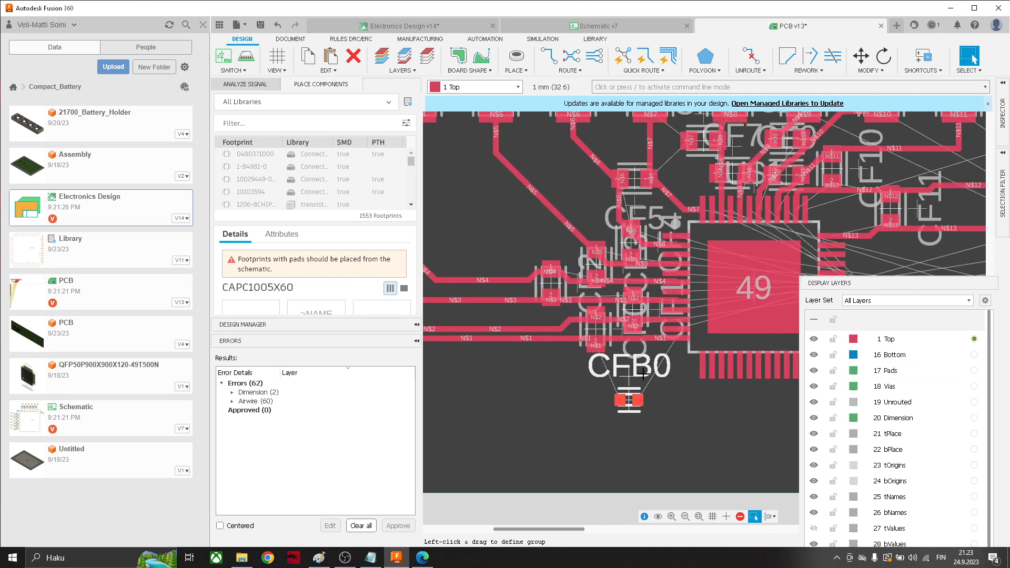
{"action": "key", "text": "m"}
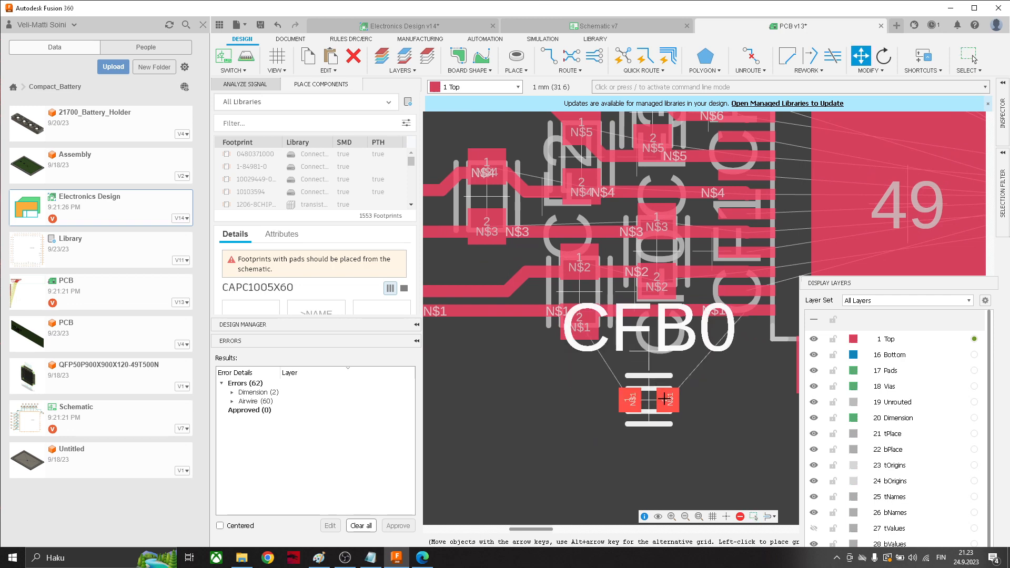
{"action": "left_click_drag", "start_coordinate": [682, 378], "coordinate": [655, 363]}
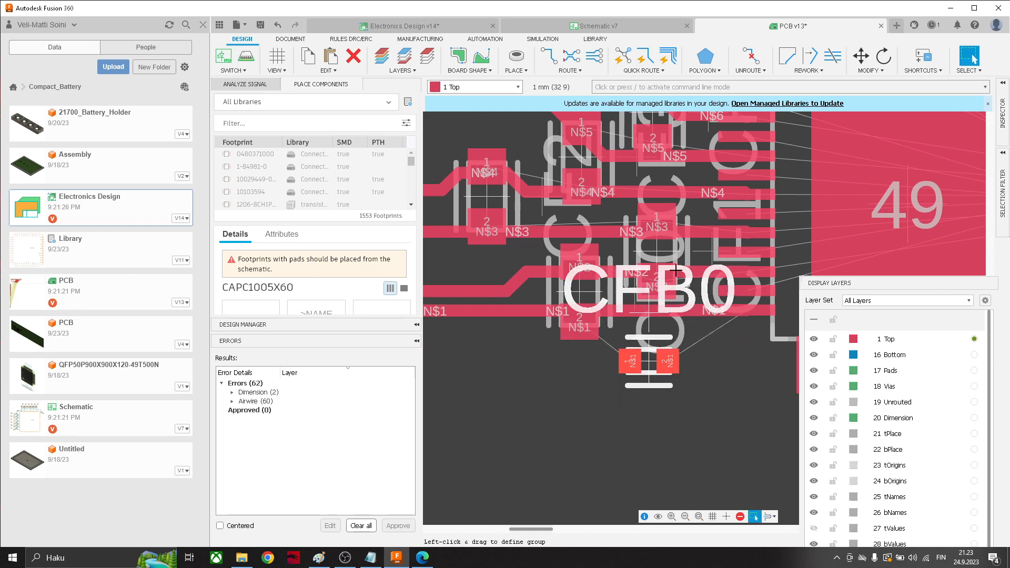
Compare the net names on CFB0's two pads with those on the chip's G0 and U0 pins.
{"action": "middle_click_drag", "start_coordinate": [596, 289], "coordinate": [541, 389]}
{"action": "scroll", "coordinate": [680, 392], "scroll_direction": "down", "scroll_amount": 3}
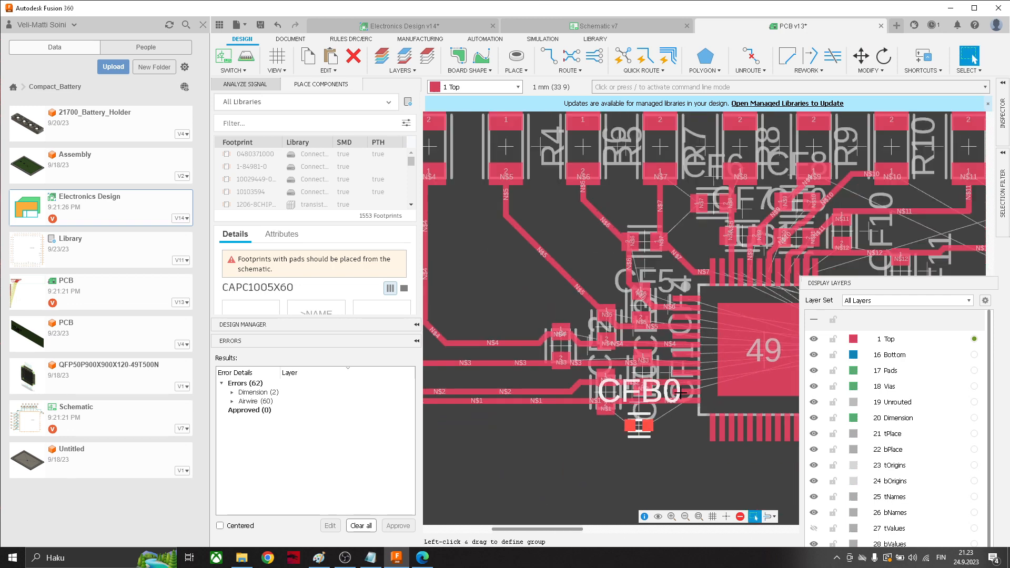
{"action": "scroll", "coordinate": [689, 392], "scroll_direction": "up", "scroll_amount": 6}
{"action": "middle_click_drag", "start_coordinate": [686, 397], "coordinate": [762, 269]}
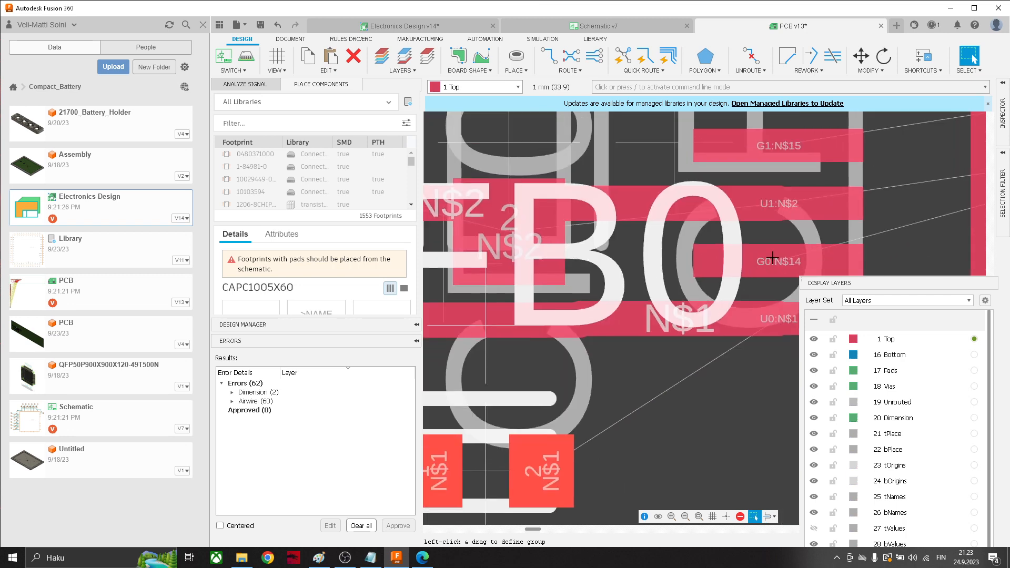
{"action": "scroll", "coordinate": [678, 341], "scroll_direction": "down", "scroll_amount": 4}
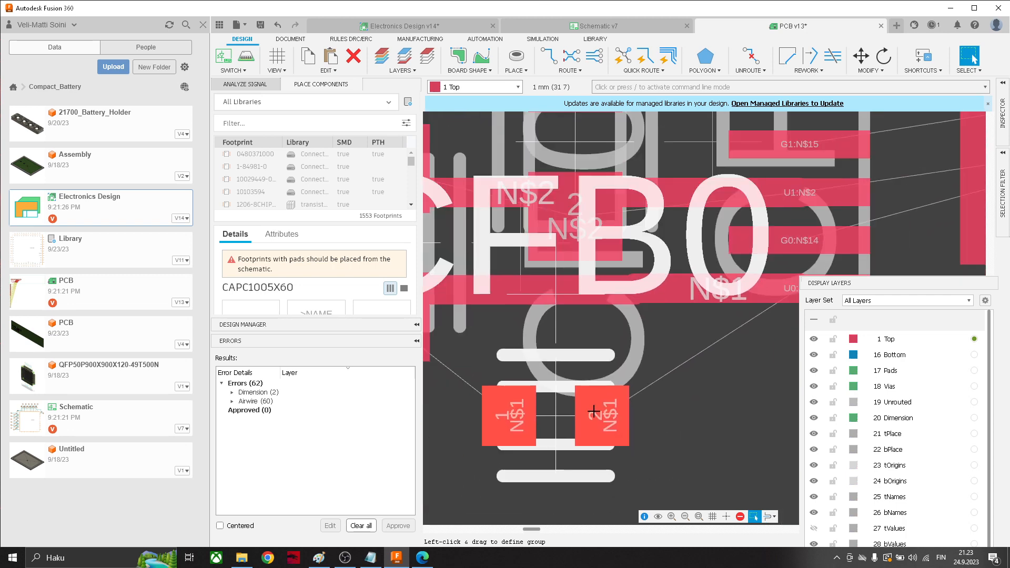
{"action": "middle_click_drag", "start_coordinate": [660, 372], "coordinate": [679, 367]}
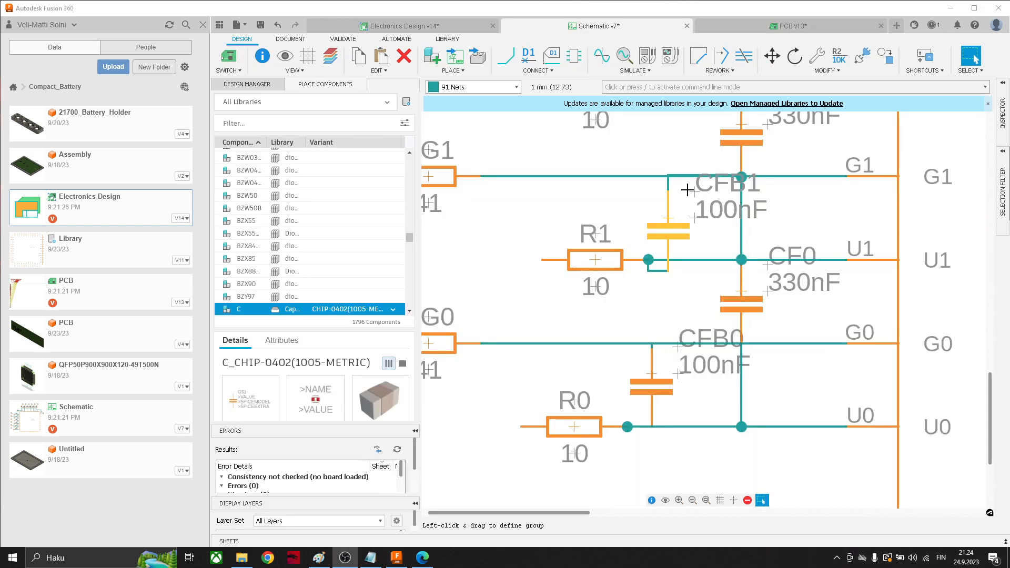
In the schematic, delete the net joining the upper end of capacitor CFB1 to the G1 net.
{"action": "scroll", "coordinate": [687, 189], "scroll_direction": "up", "scroll_amount": 3}
{"action": "scroll", "coordinate": [679, 179], "scroll_direction": "up", "scroll_amount": 1}
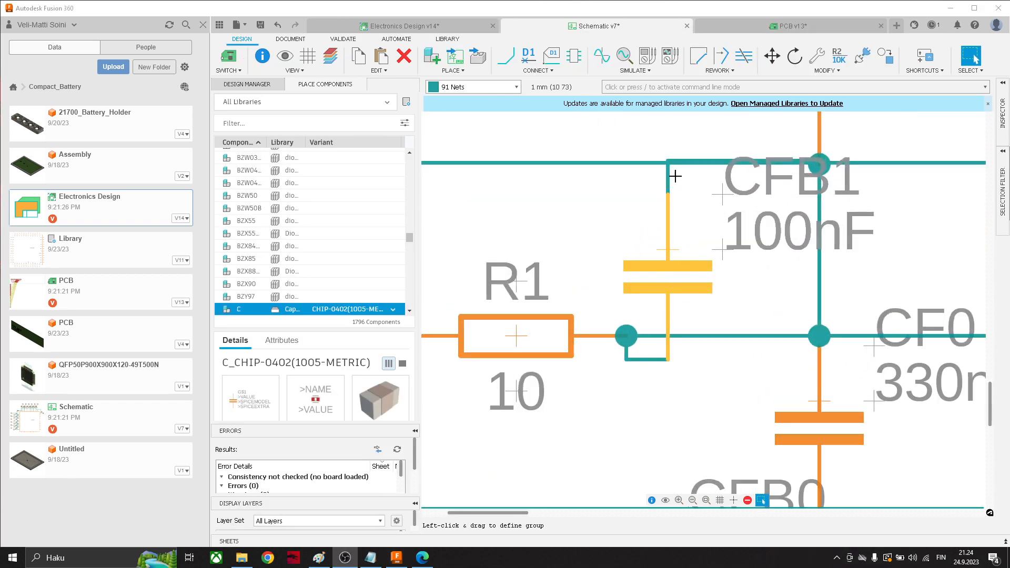
{"action": "middle_click_drag", "start_coordinate": [711, 180], "coordinate": [703, 202]}
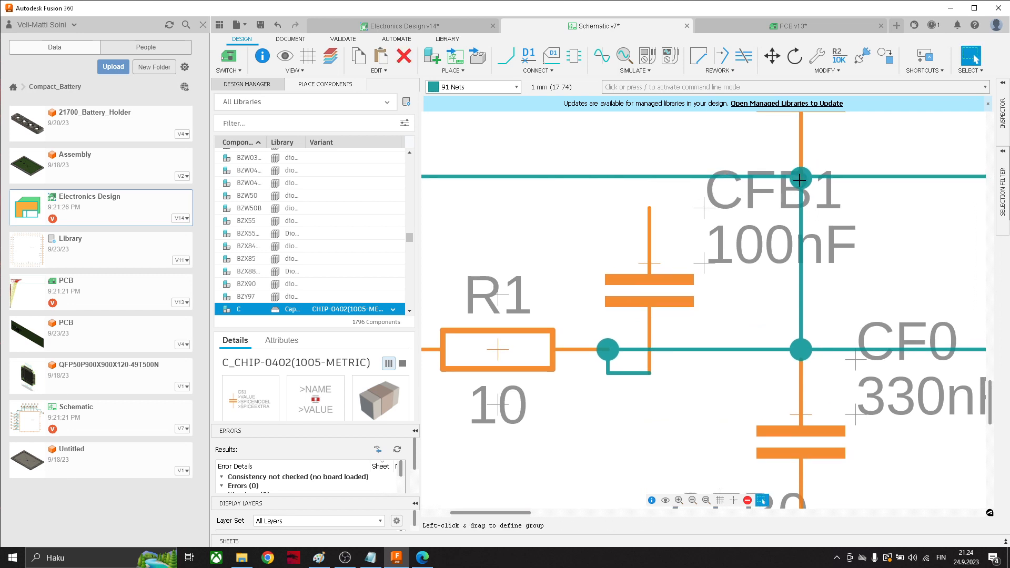
Examine the junction where the vertical net between the CF capacitors crosses the G1 net, and the matching crossings on the neighbouring G nets.
{"action": "key", "text": "m"}
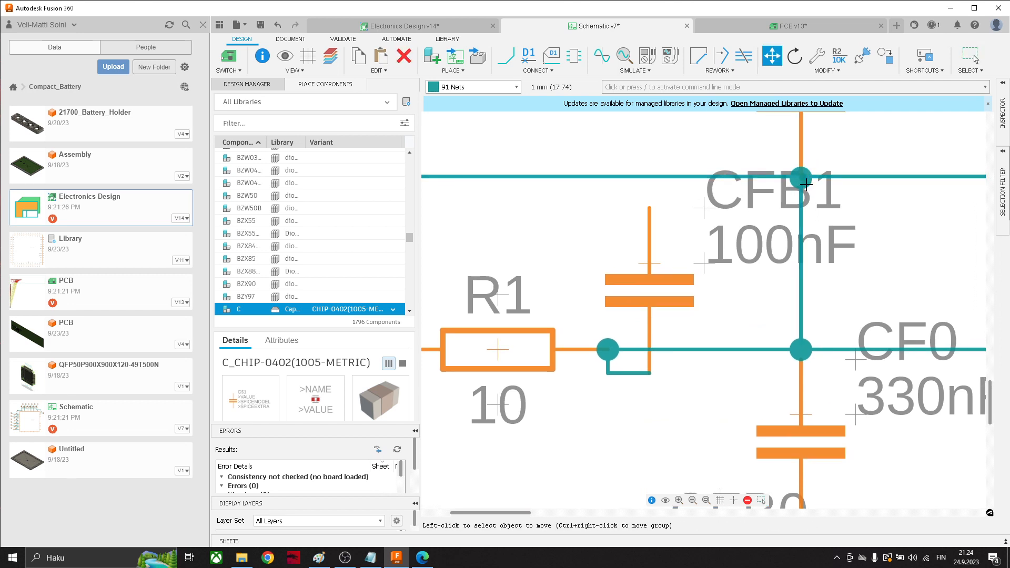
{"action": "key", "text": "g"}
{"action": "scroll", "coordinate": [804, 184], "scroll_direction": "down", "scroll_amount": 5}
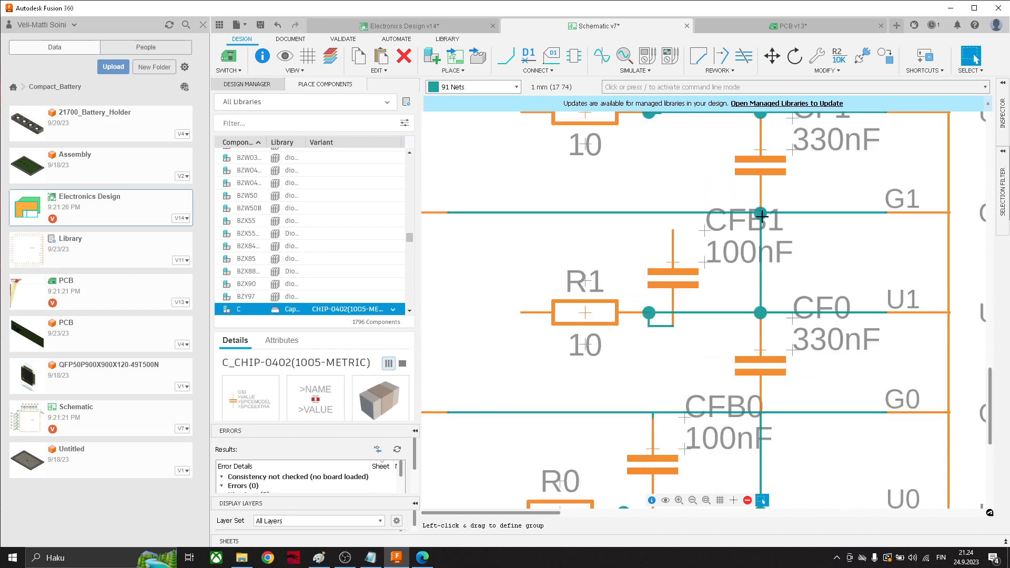
{"action": "scroll", "coordinate": [731, 232], "scroll_direction": "up", "scroll_amount": 8}
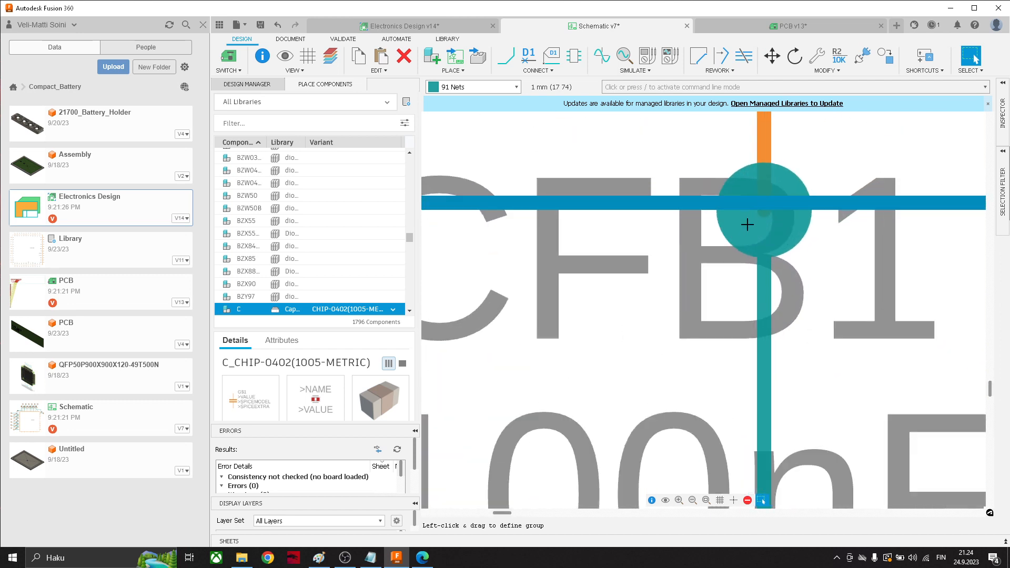
{"action": "scroll", "coordinate": [771, 211], "scroll_direction": "down", "scroll_amount": 7}
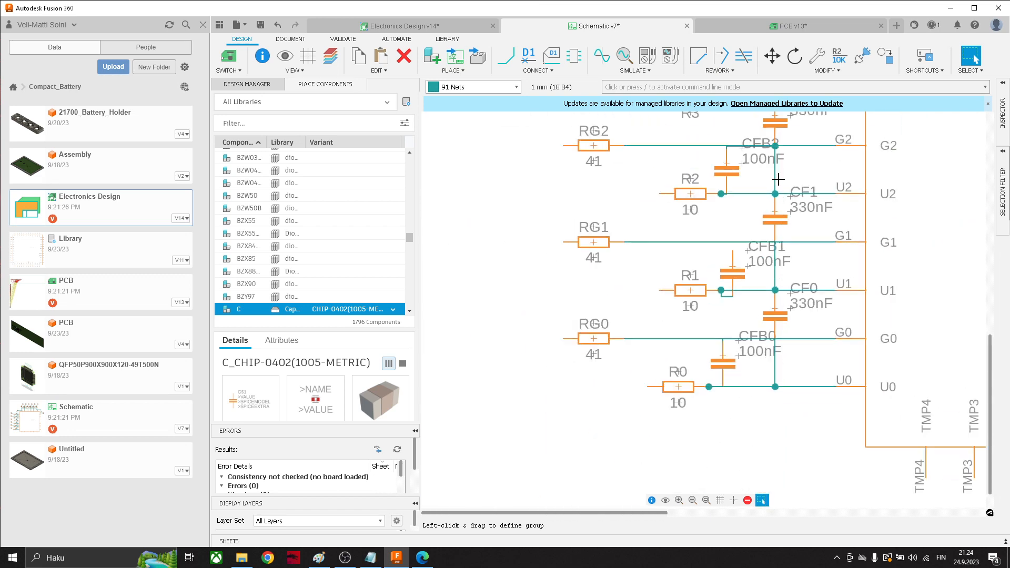
{"action": "middle_click_drag", "start_coordinate": [778, 179], "coordinate": [764, 230]}
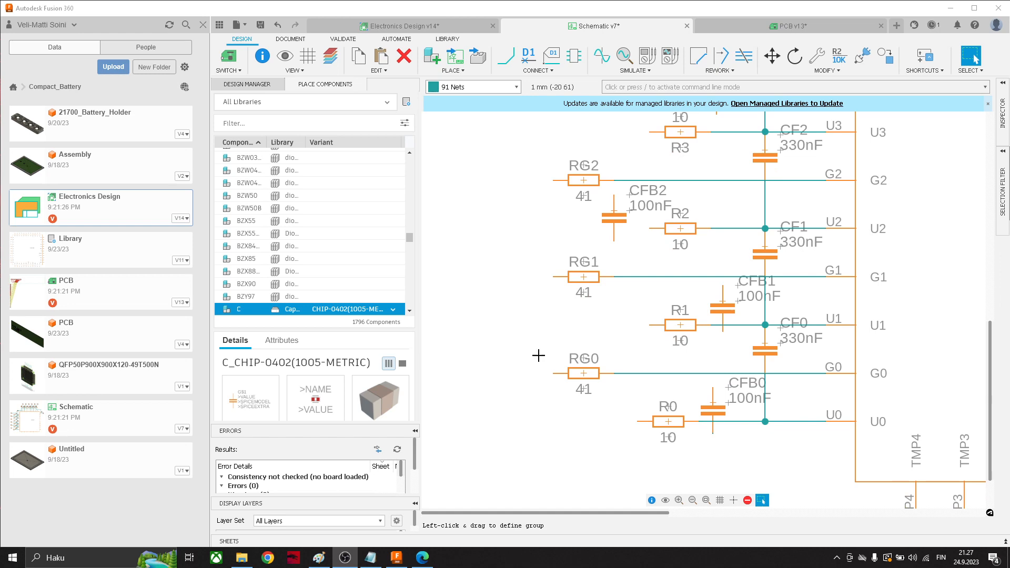
Move capacitor CFB0 up and left in the schematic so it sits between the G0 and U0 nets beside R0.
{"action": "scroll", "coordinate": [785, 411], "scroll_direction": "up", "scroll_amount": 4}
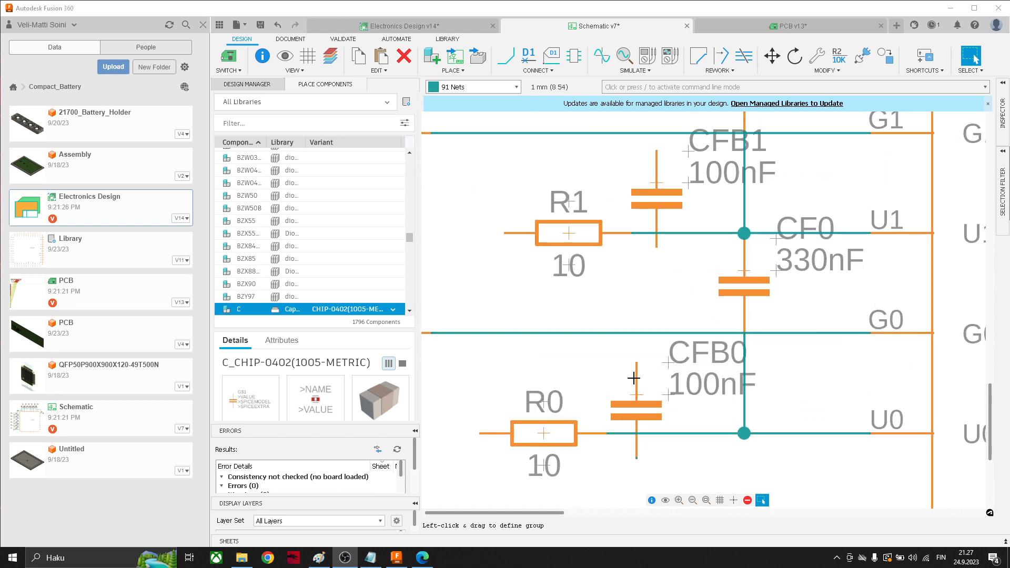
{"action": "scroll", "coordinate": [634, 378], "scroll_direction": "down", "scroll_amount": 4}
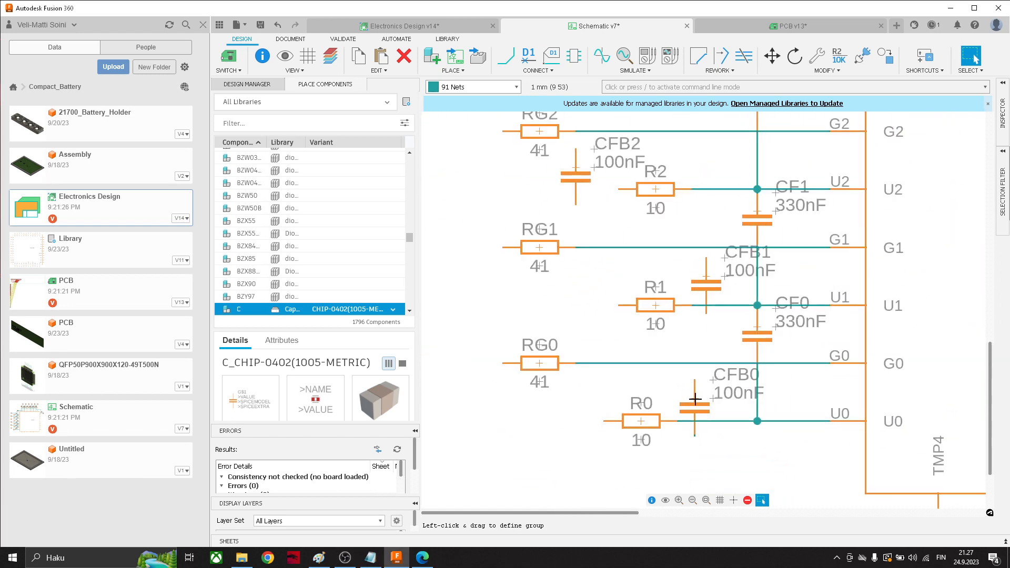
{"action": "mouse_move", "coordinate": [696, 405]}
{"action": "left_mouse_down"}
{"action": "mouse_move", "coordinate": [692, 378]}
{"action": "mouse_move", "coordinate": [645, 414]}
{"action": "mouse_move", "coordinate": [699, 402]}
{"action": "left_mouse_up"}
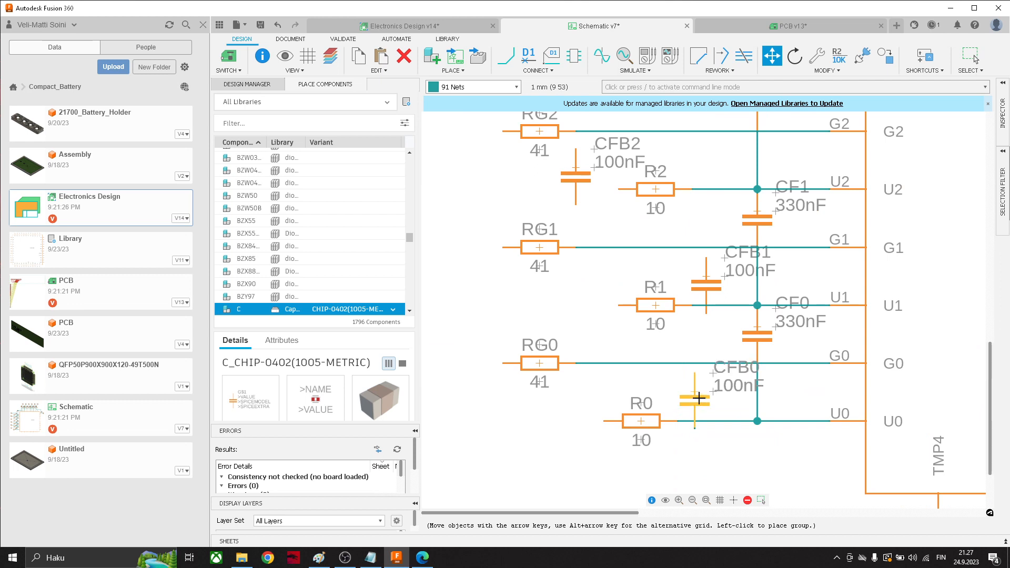
{"action": "left_click", "coordinate": [678, 392]}
{"action": "key", "text": "Escape"}
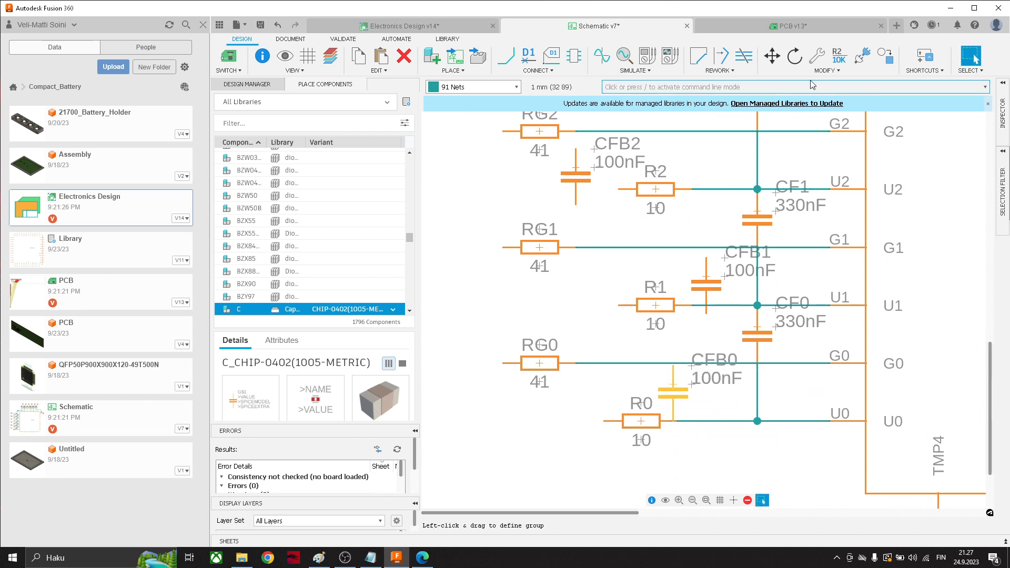
Rotate capacitor CFB0 by 90 degrees in the schematic so it lies horizontally between the G0 and U0 nets.
{"action": "left_click", "coordinate": [795, 56]}
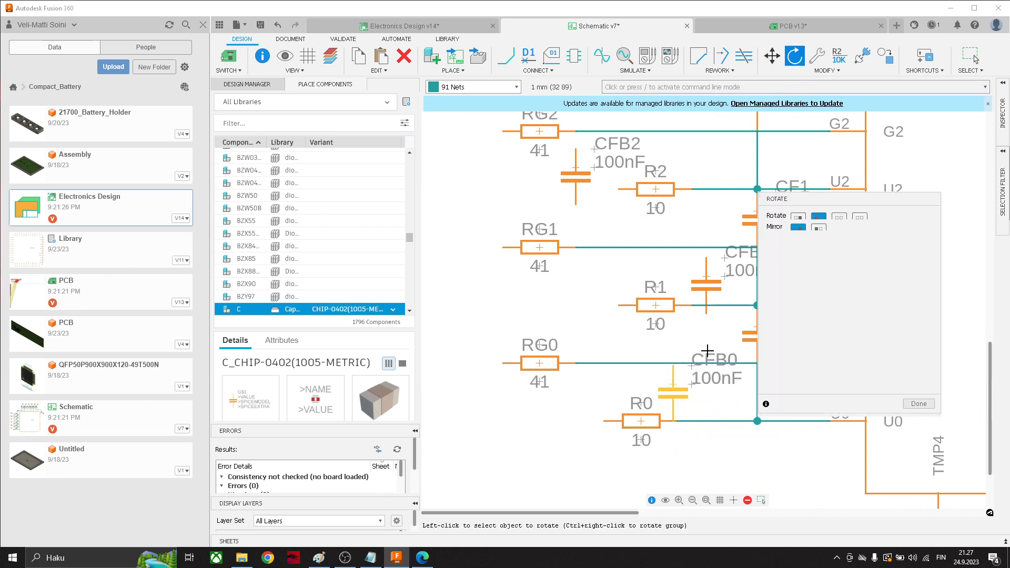
{"action": "left_click", "coordinate": [674, 381]}
{"action": "scroll", "coordinate": [658, 381], "scroll_direction": "up", "scroll_amount": 3}
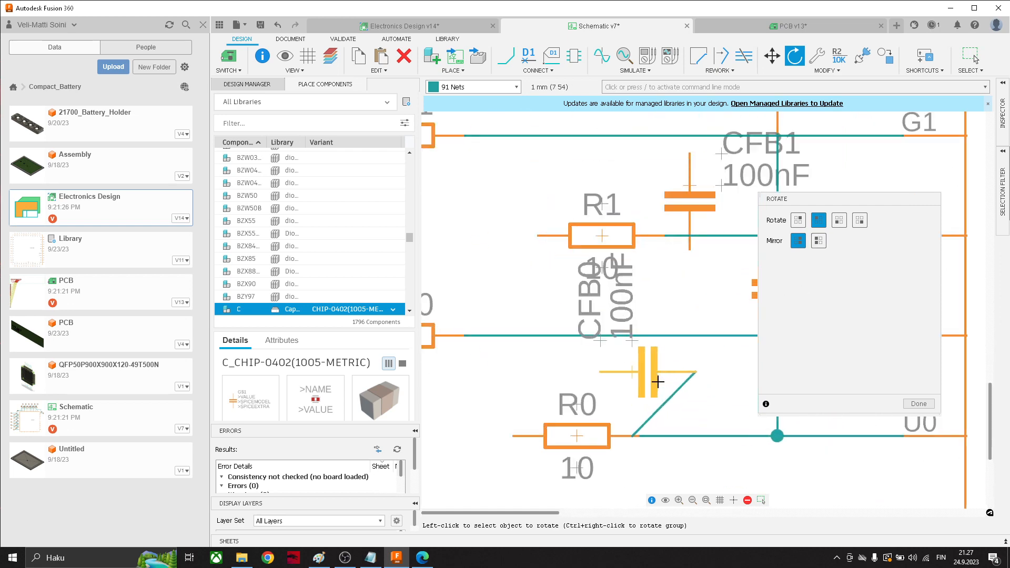
{"action": "scroll", "coordinate": [658, 381], "scroll_direction": "up", "scroll_amount": 1}
{"action": "mouse_move", "coordinate": [663, 380]}
{"action": "middle_mouse_down"}
{"action": "mouse_move", "coordinate": [693, 376]}
{"action": "mouse_move", "coordinate": [621, 424]}
{"action": "mouse_move", "coordinate": [673, 386]}
{"action": "middle_mouse_up"}
{"action": "key", "text": "Escape"}
Delete the diagonal net joining CFB0 to the U0 net and move the capacitor right, clear of R0.
{"action": "left_click", "coordinate": [666, 423]}
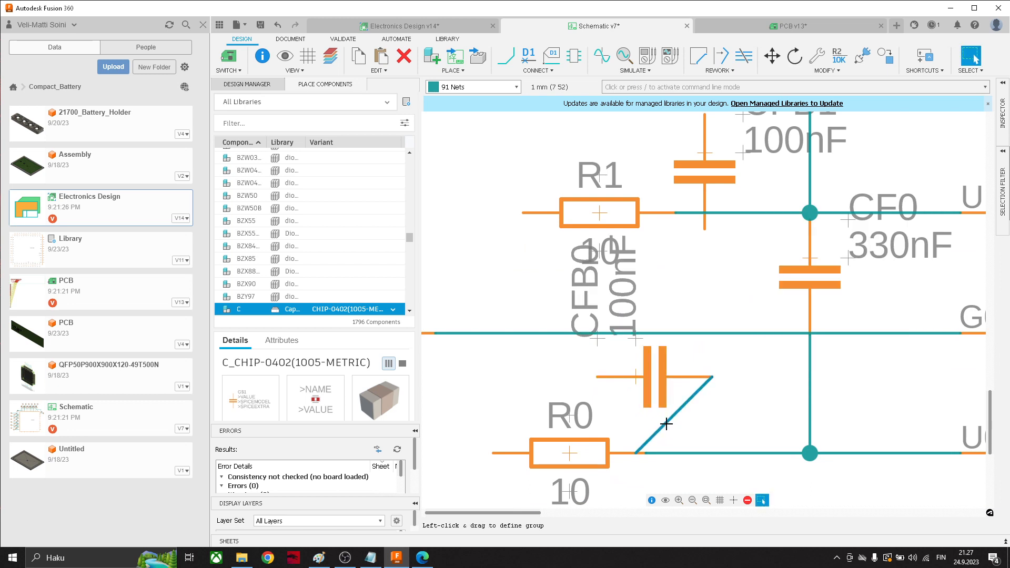
{"action": "key", "text": "Delete"}
{"action": "left_click_drag", "start_coordinate": [635, 376], "coordinate": [659, 390]}
{"action": "scroll", "coordinate": [717, 383], "scroll_direction": "down", "scroll_amount": 3}
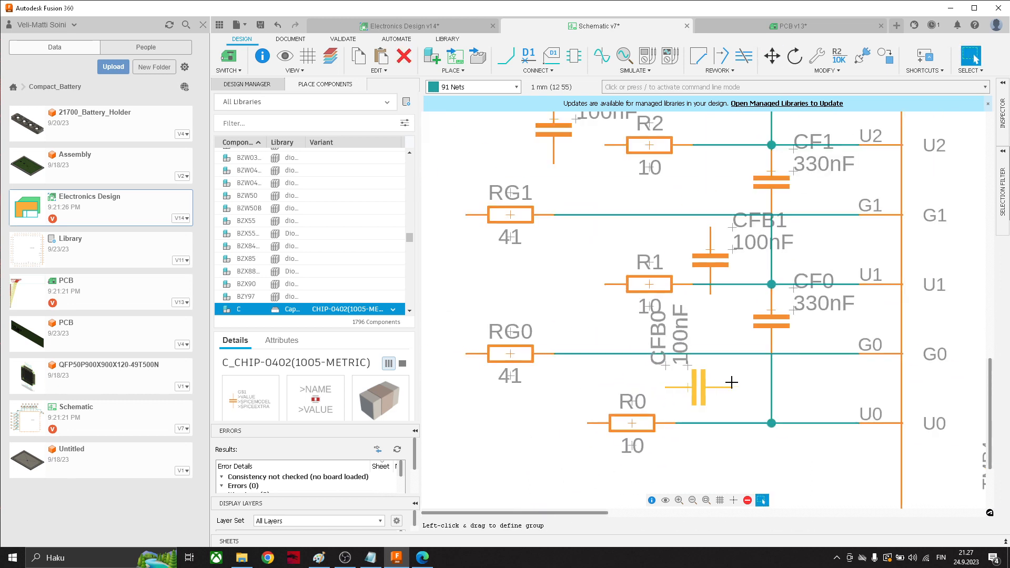
{"action": "middle_click_drag", "start_coordinate": [749, 386], "coordinate": [731, 413]}
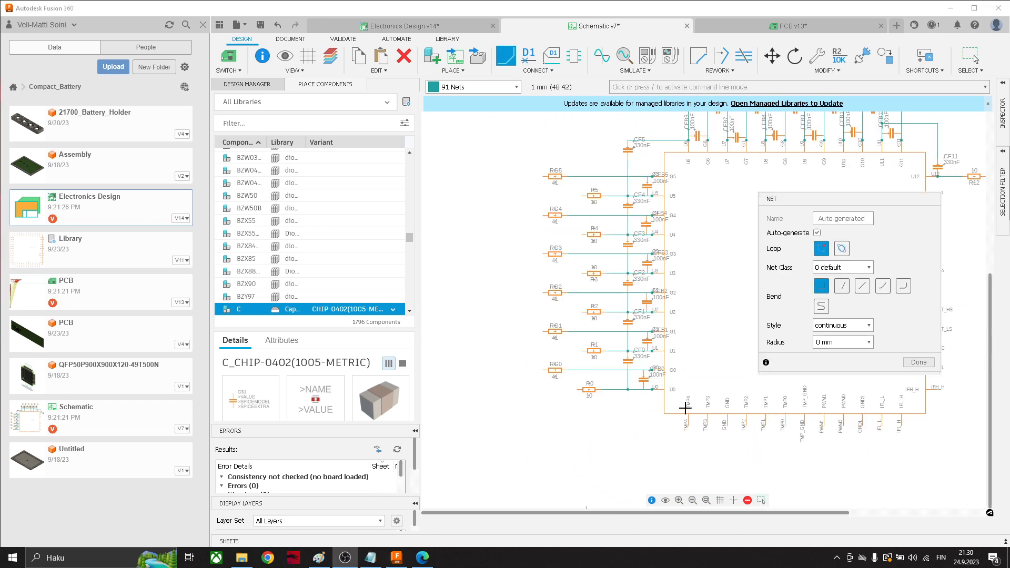
Examine how CFB0 and CFB1 connect between the G and U nets beside the chip's pins.
{"action": "scroll", "coordinate": [641, 385], "scroll_direction": "up", "scroll_amount": 5}
{"action": "middle_click_drag", "start_coordinate": [642, 346], "coordinate": [585, 376]}
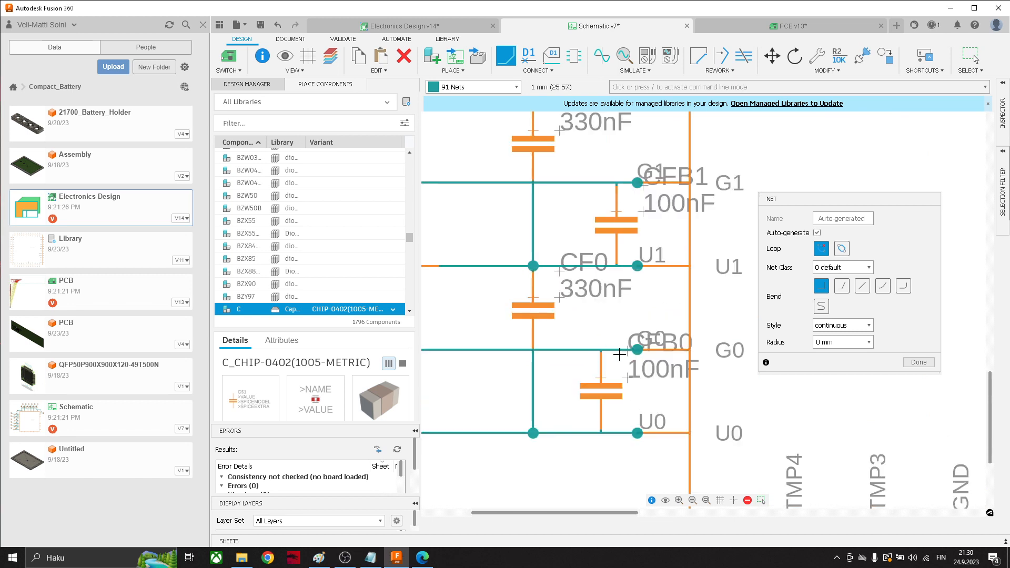
{"action": "scroll", "coordinate": [617, 223], "scroll_direction": "up", "scroll_amount": 2}
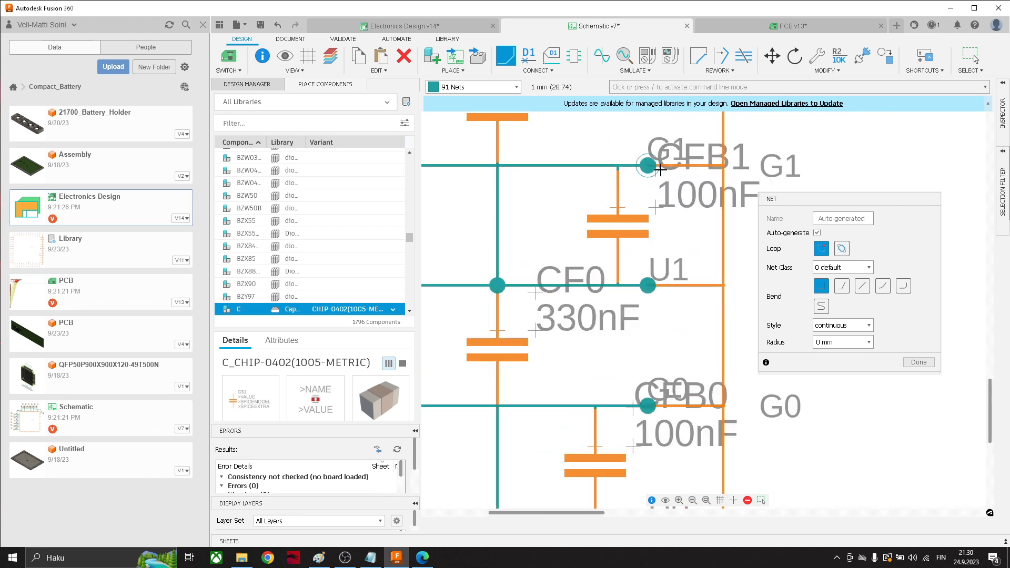
{"action": "middle_click_drag", "start_coordinate": [662, 167], "coordinate": [623, 307]}
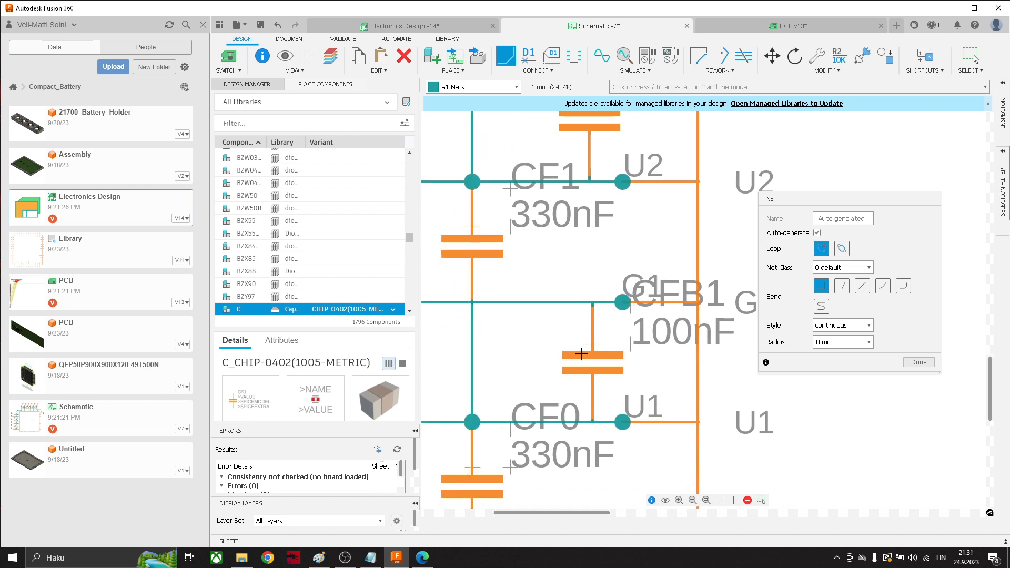
{"action": "key", "text": "Escape"}
{"action": "key", "text": "Escape"}
{"action": "left_click_drag", "start_coordinate": [593, 345], "coordinate": [599, 342]}
{"action": "scroll", "coordinate": [684, 368], "scroll_direction": "down", "scroll_amount": 4}
{"action": "middle_click_drag", "start_coordinate": [655, 396], "coordinate": [678, 287]}
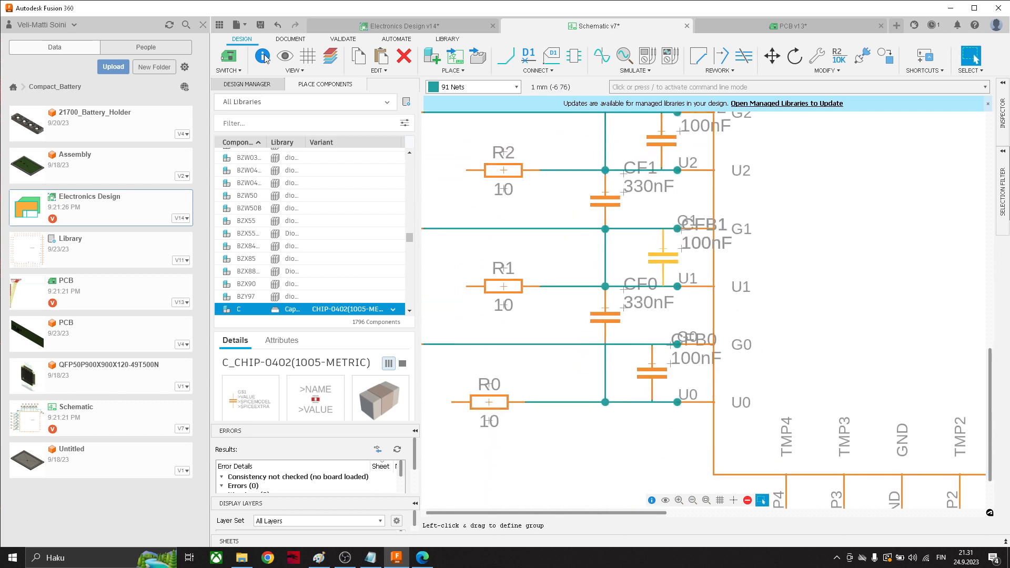
Save the schematic and switch to the PCB layout.
{"action": "left_click", "coordinate": [262, 26]}
{"action": "left_click", "coordinate": [514, 297]}
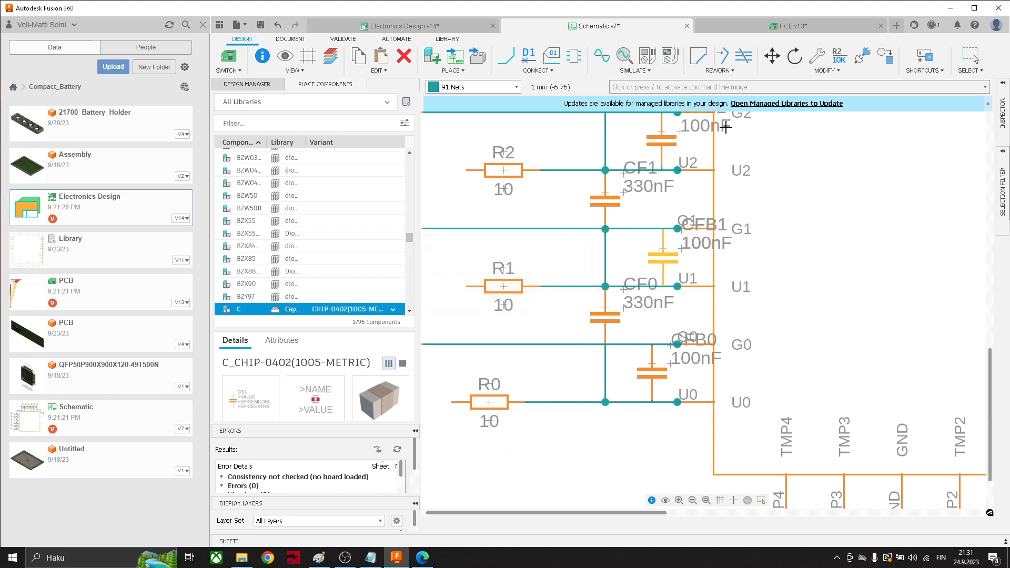
{"action": "left_click", "coordinate": [787, 29]}
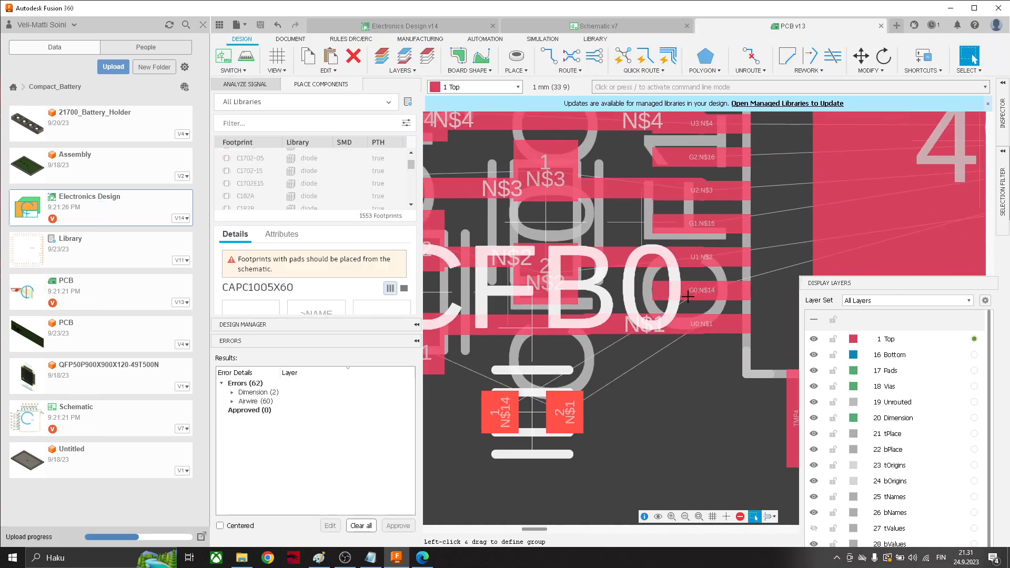
Move capacitor CFB0 down and to the right on the board, leaving more space below the N$1 trace.
{"action": "scroll", "coordinate": [531, 415], "scroll_direction": "up", "scroll_amount": 2}
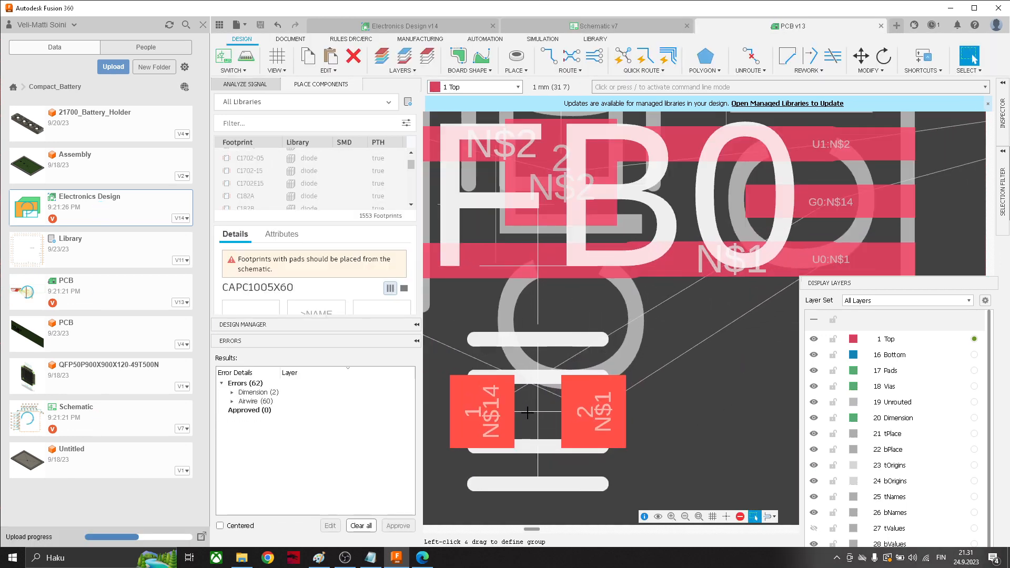
{"action": "left_click_drag", "start_coordinate": [528, 413], "coordinate": [550, 504]}
{"action": "scroll", "coordinate": [597, 437], "scroll_direction": "down", "scroll_amount": 2}
{"action": "scroll", "coordinate": [597, 438], "scroll_direction": "down", "scroll_amount": 2}
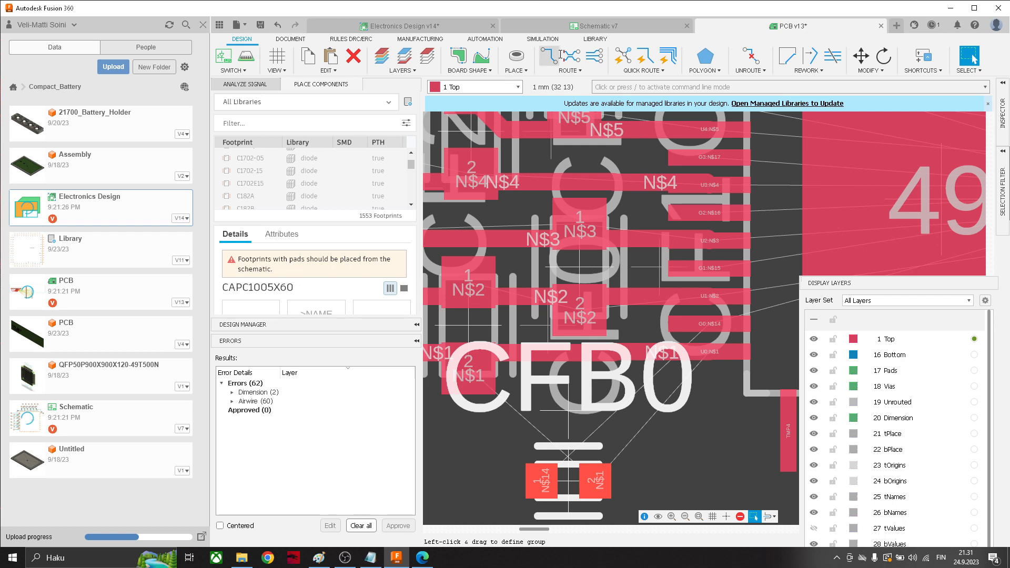
{"action": "scroll", "coordinate": [661, 263], "scroll_direction": "down", "scroll_amount": 3}
{"action": "middle_click_drag", "start_coordinate": [656, 268], "coordinate": [652, 348]}
{"action": "scroll", "coordinate": [637, 417], "scroll_direction": "up", "scroll_amount": 5}
{"action": "left_click_drag", "start_coordinate": [610, 438], "coordinate": [621, 307]}
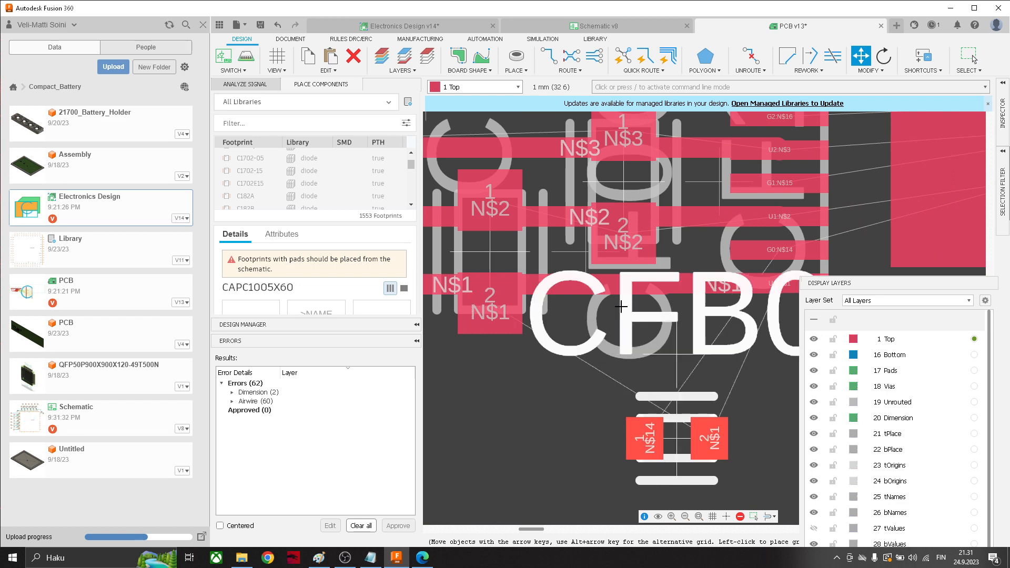
Route a 0.254 mm wide N$14 trace on the Top layer from the chip's G0 pad straight left, ending short of CF0.
{"action": "left_click", "coordinate": [549, 56]}
{"action": "middle_click_drag", "start_coordinate": [664, 251], "coordinate": [612, 250]}
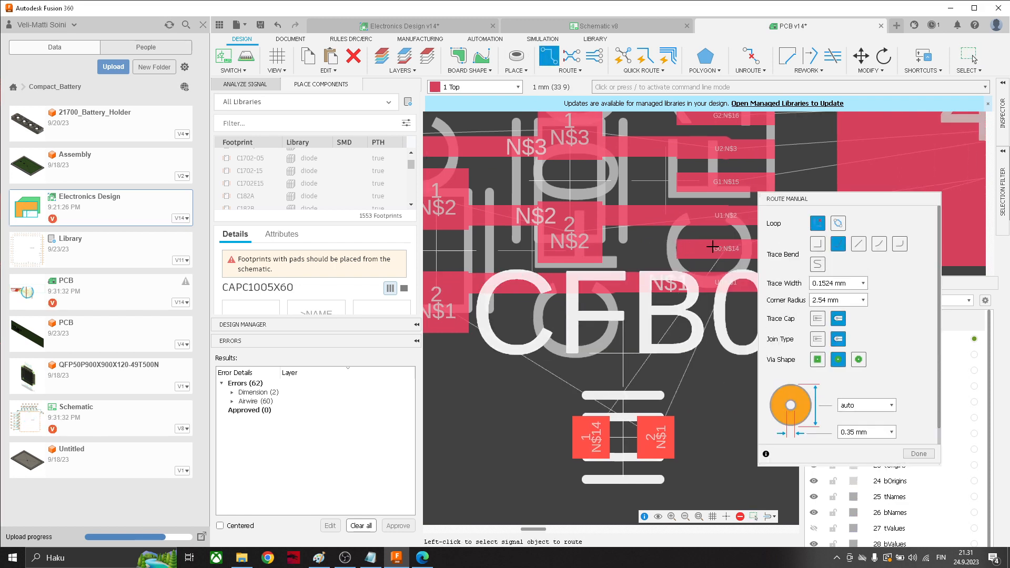
{"action": "middle_click_drag", "start_coordinate": [616, 372], "coordinate": [570, 371]}
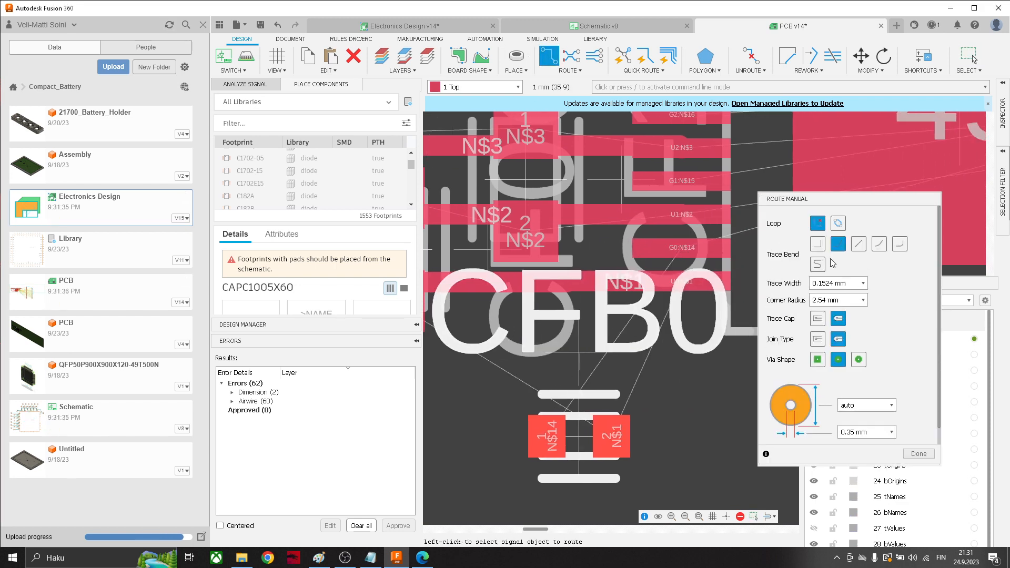
{"action": "left_click", "coordinate": [682, 247]}
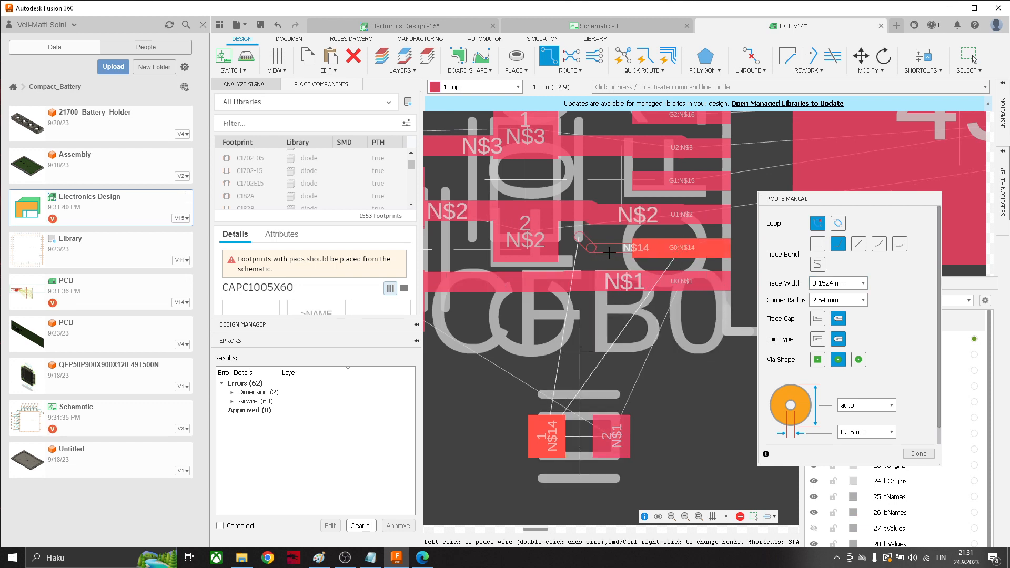
{"action": "left_click", "coordinate": [862, 283]}
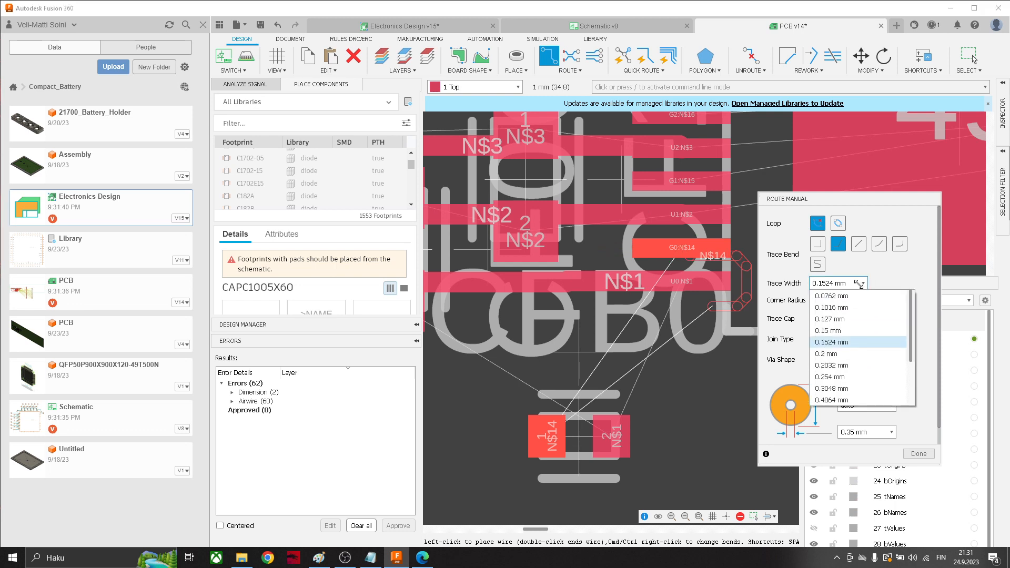
{"action": "left_click", "coordinate": [848, 377]}
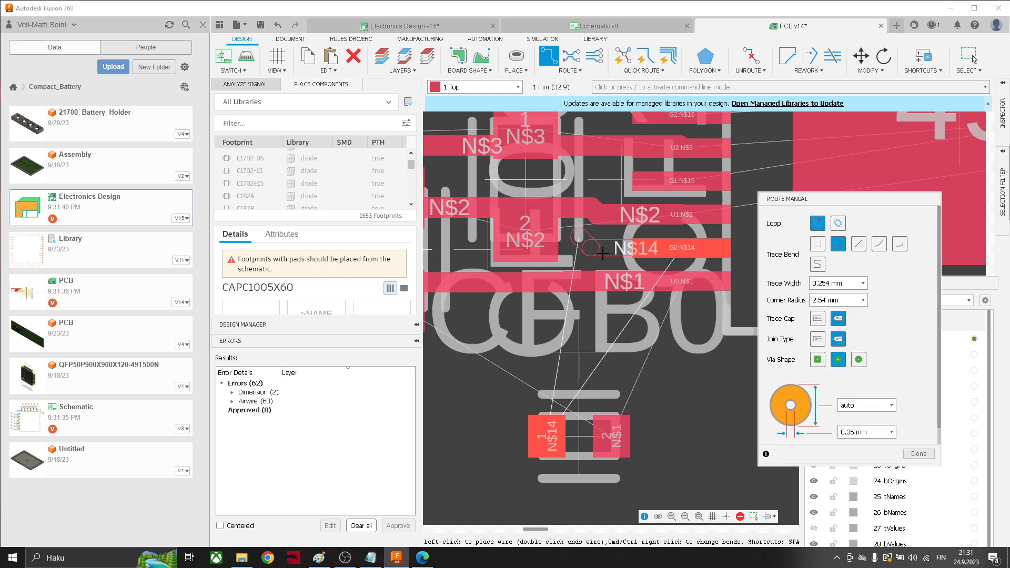
{"action": "key", "text": "alt"}
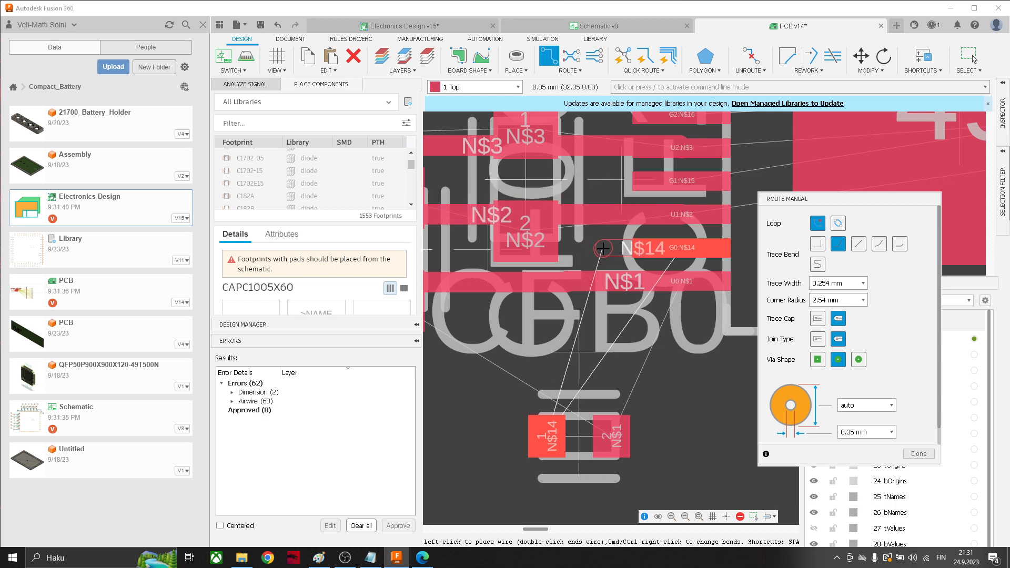
{"action": "left_click", "coordinate": [603, 248]}
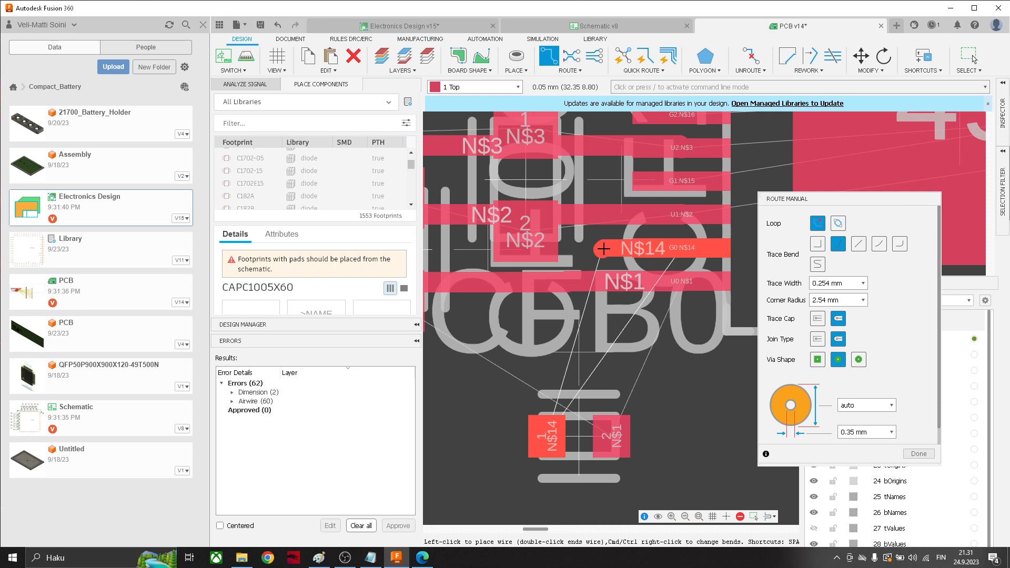
Continue the N$14 route through a via, along the Bottom layer under N$1 to a second via, and on Top to CFB0's pad 1.
{"action": "key", "text": "space"}
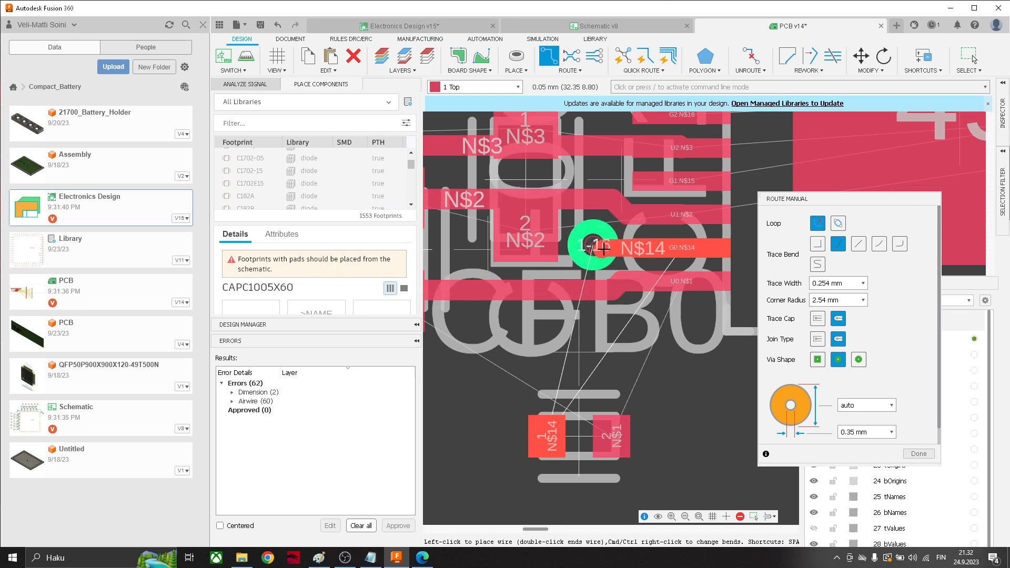
{"action": "left_click", "coordinate": [604, 248]}
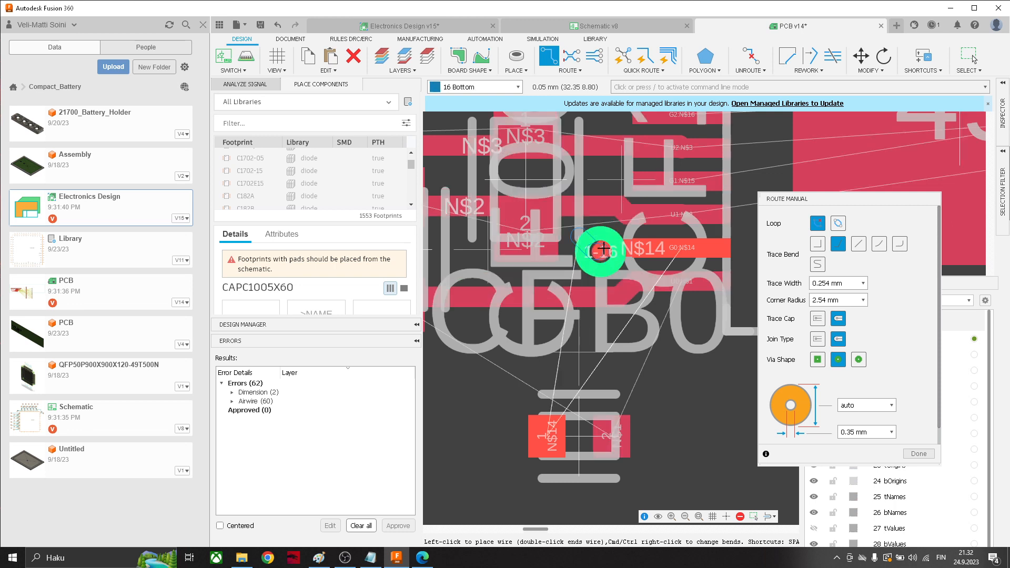
{"action": "middle_click_drag", "start_coordinate": [493, 423], "coordinate": [537, 390]}
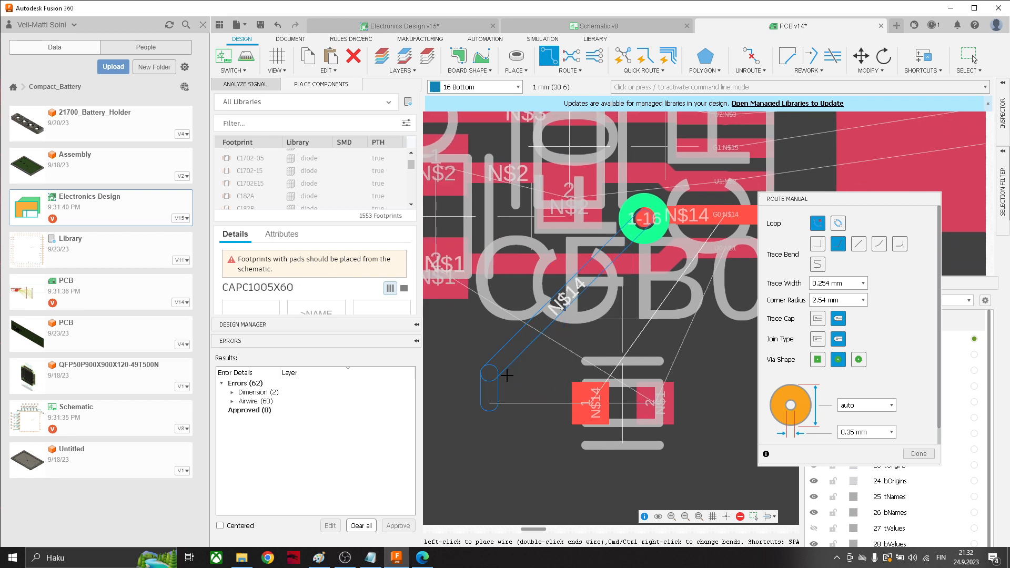
{"action": "left_click", "coordinate": [498, 396]}
{"action": "key", "text": "space"}
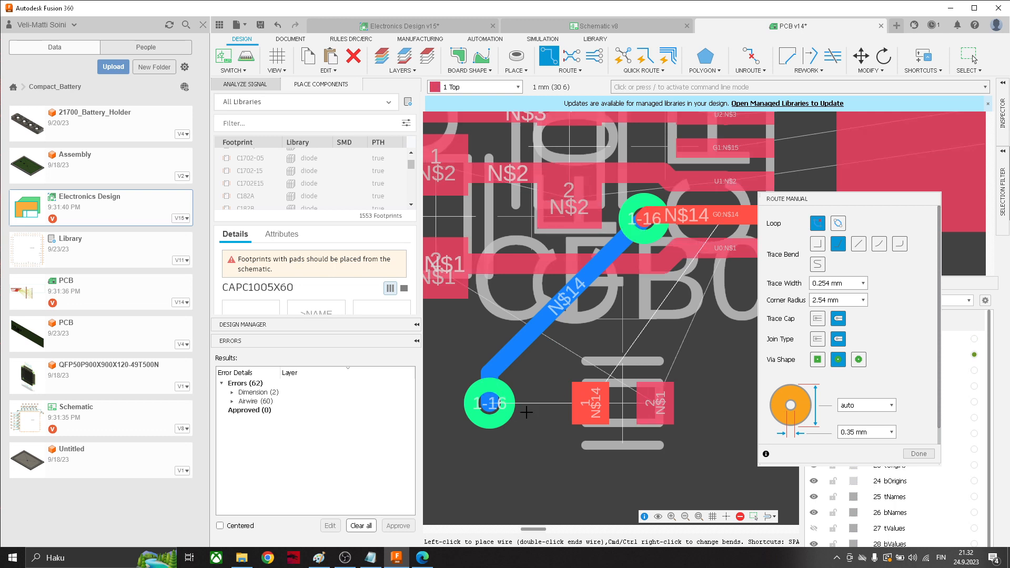
{"action": "left_click", "coordinate": [583, 404]}
{"action": "middle_click_drag", "start_coordinate": [684, 374], "coordinate": [635, 386]}
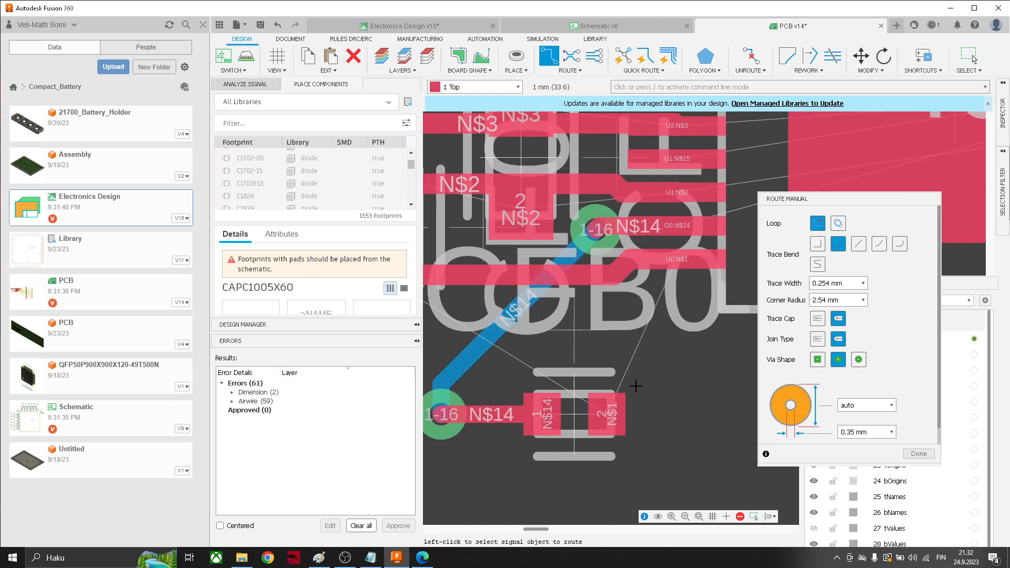
{"action": "left_click", "coordinate": [614, 404]}
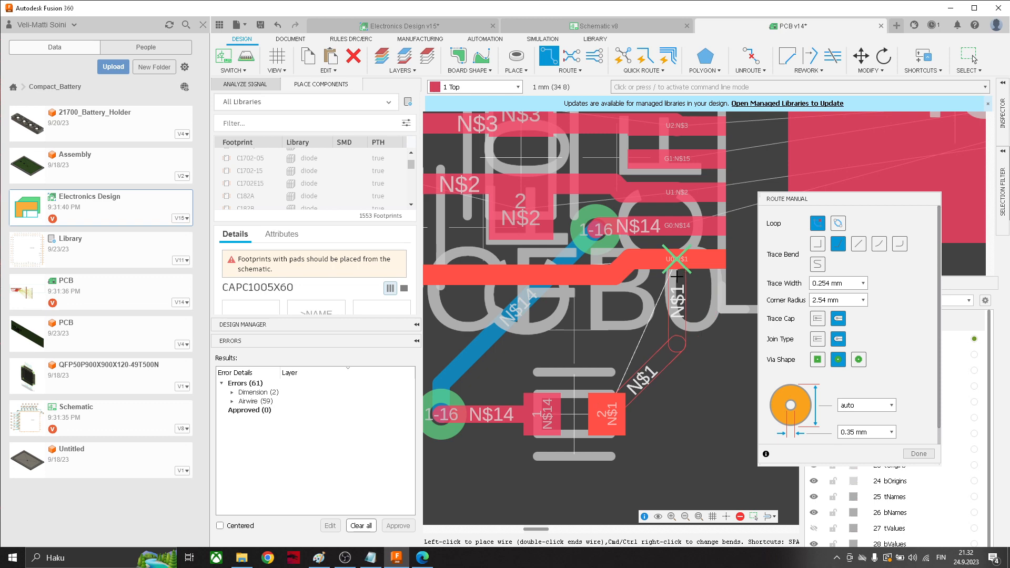
{"action": "middle_click_drag", "start_coordinate": [652, 331], "coordinate": [669, 358]}
{"action": "scroll", "coordinate": [669, 358], "scroll_direction": "down", "scroll_amount": 3}
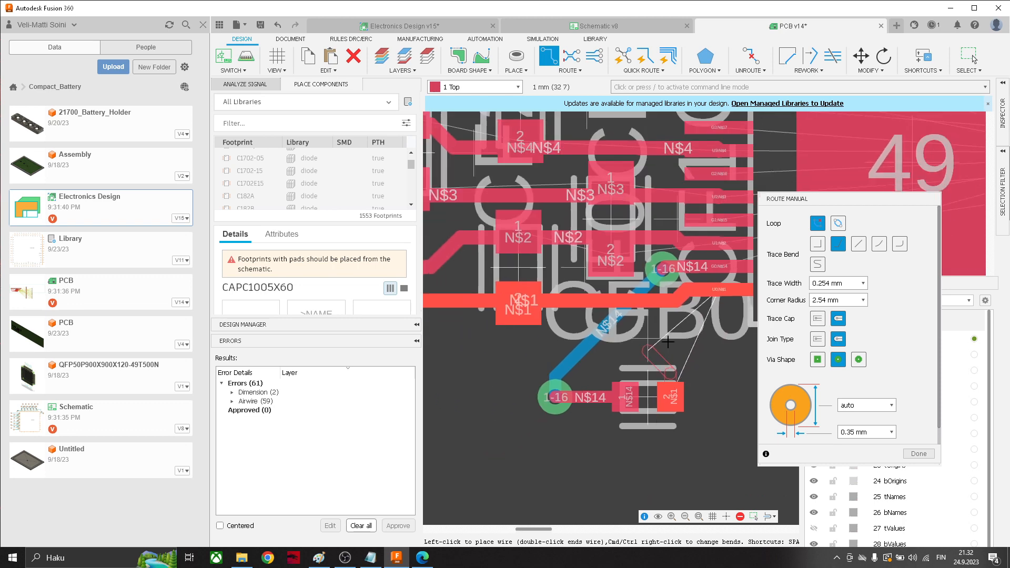
{"action": "key", "text": "Escape"}
Move CFB0 below and left of the lower N$14 via and rotate it 180 degrees so pad 1 faces the via.
{"action": "key", "text": "m"}
{"action": "left_click", "coordinate": [648, 403]}
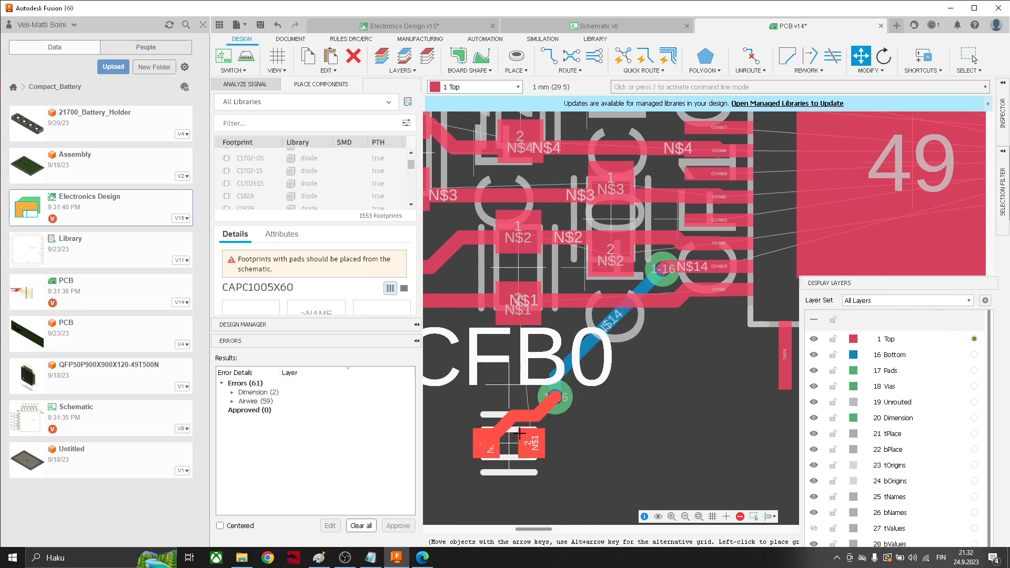
{"action": "left_click", "coordinate": [521, 433]}
{"action": "key", "text": "Escape"}
{"action": "left_click", "coordinate": [879, 55]}
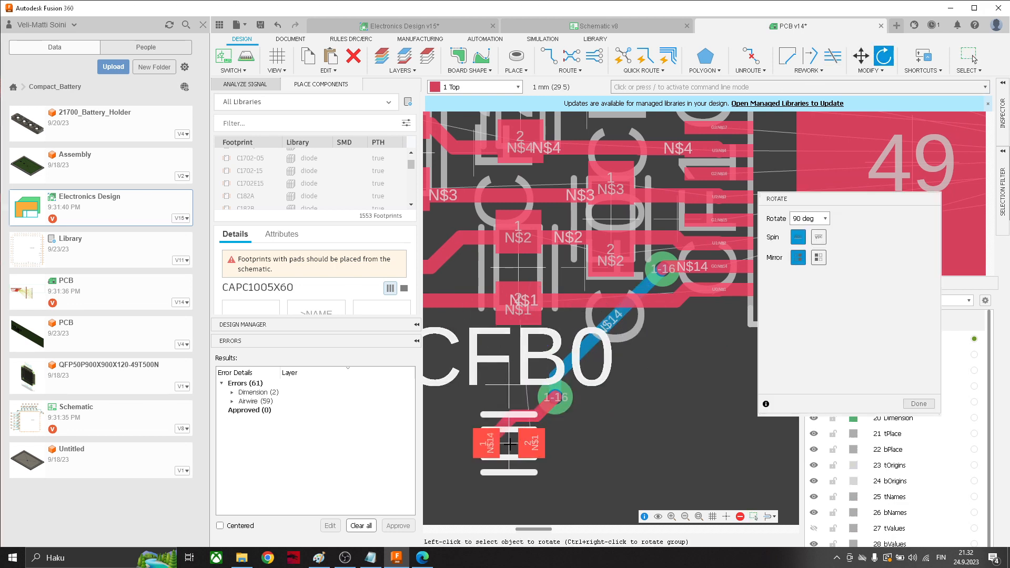
{"action": "left_click", "coordinate": [509, 443]}
{"action": "left_click", "coordinate": [504, 437]}
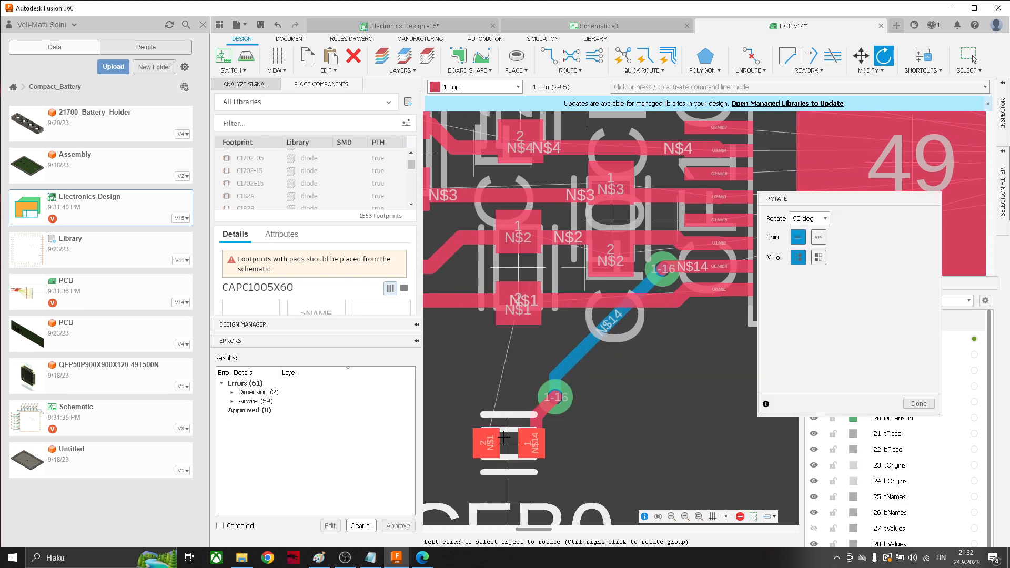
Move the lower N$14 via up and right to just below the upper one, and shift CFB0 up about 1 mm.
{"action": "key", "text": "m"}
{"action": "left_click", "coordinate": [547, 389]}
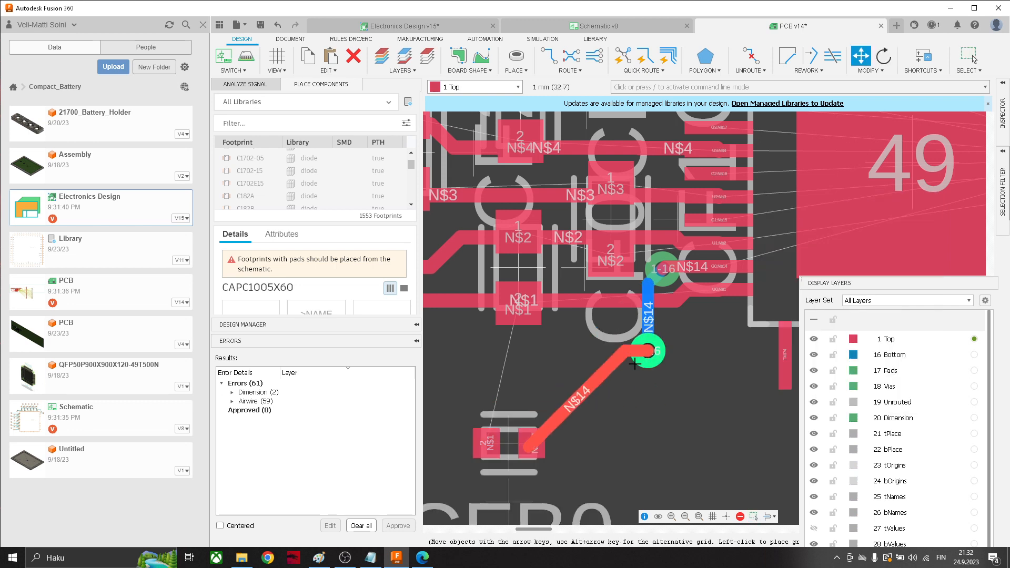
{"action": "left_click", "coordinate": [629, 356]}
{"action": "left_click", "coordinate": [524, 436]}
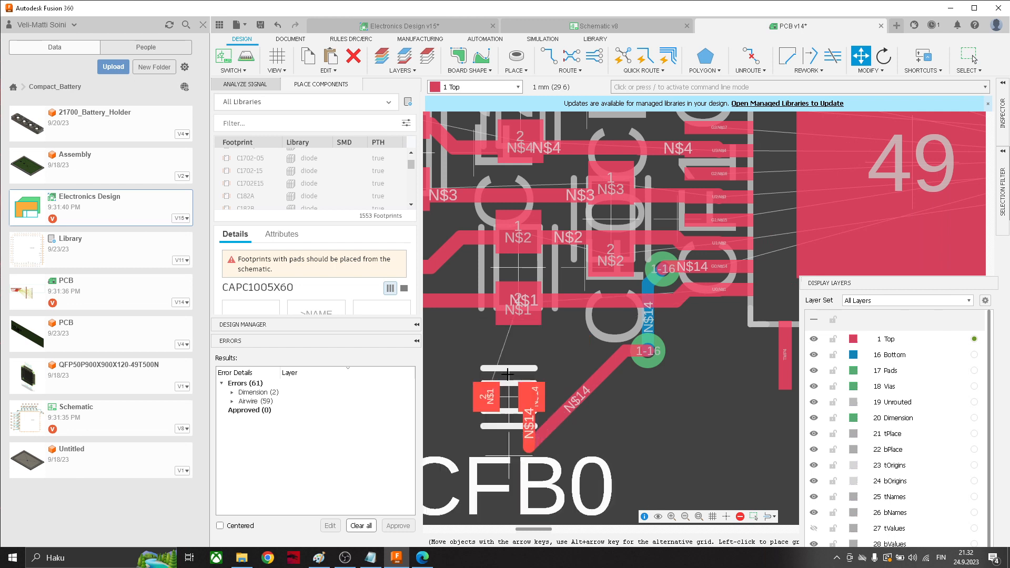
{"action": "key", "text": "Escape"}
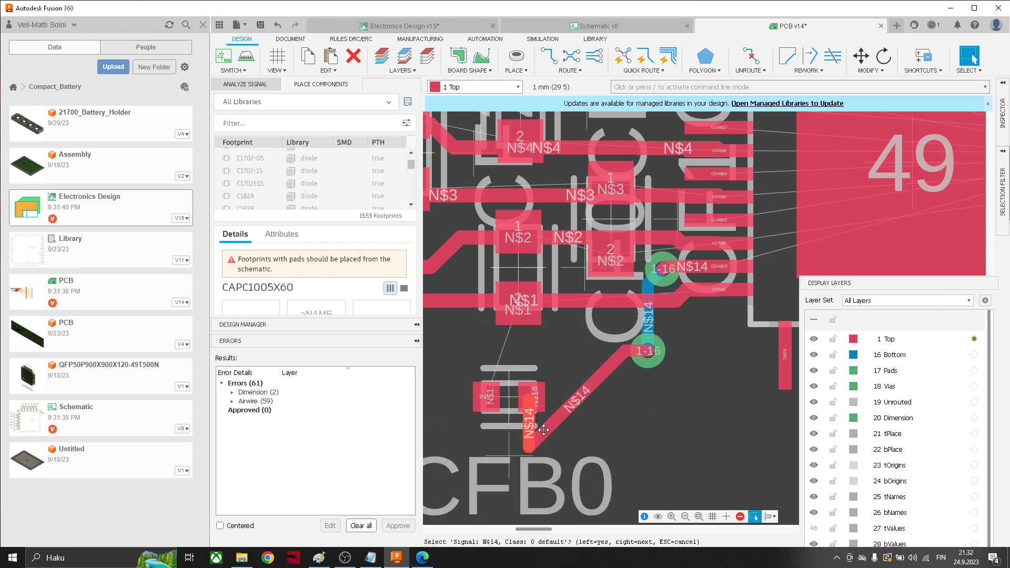
Delete the Top-layer N$14 trace segments between the lower via and CFB0's pad 1.
{"action": "key", "text": "Delete"}
{"action": "left_click", "coordinate": [529, 432]}
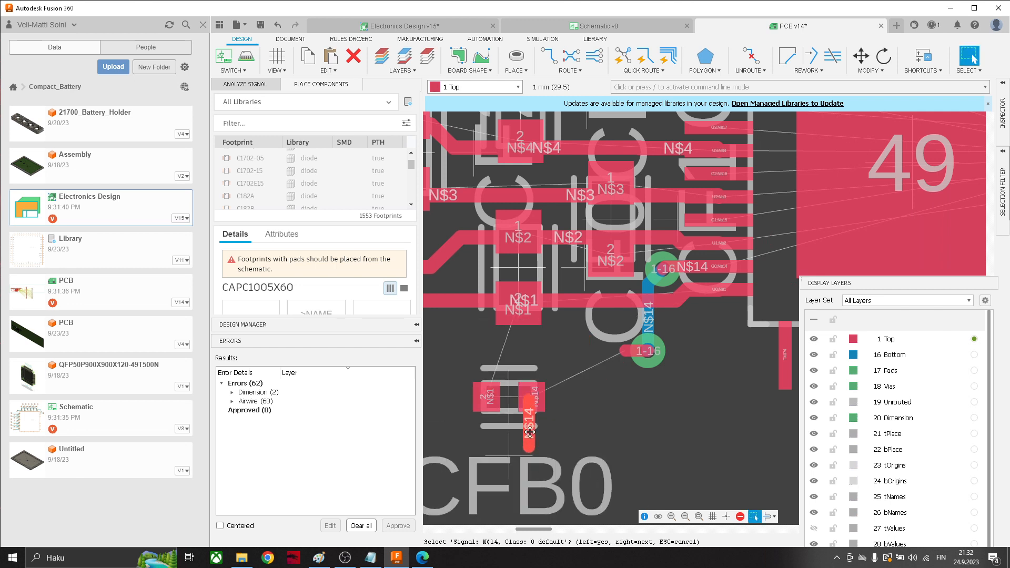
{"action": "key", "text": "Delete"}
{"action": "left_click", "coordinate": [631, 352]}
{"action": "key", "text": "Delete"}
Move CFB0 about 1 mm to the right, closer to the lower N$14 via.
{"action": "left_click_drag", "start_coordinate": [508, 399], "coordinate": [561, 381]}
{"action": "left_click", "coordinate": [577, 374]}
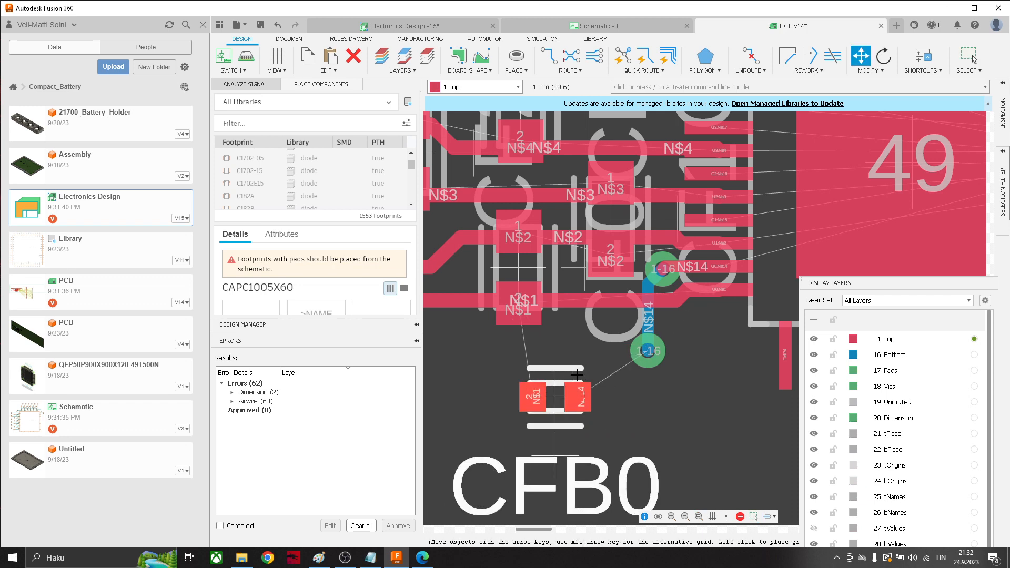
{"action": "key", "text": "Escape"}
Route 0.254 mm Top-layer traces from the lower N$14 via to CFB0's pad 1 and from its pad 2 to the N$1 capacitor pad above.
{"action": "scroll", "coordinate": [620, 407], "scroll_direction": "down", "scroll_amount": 2}
{"action": "middle_click_drag", "start_coordinate": [621, 408], "coordinate": [630, 370]}
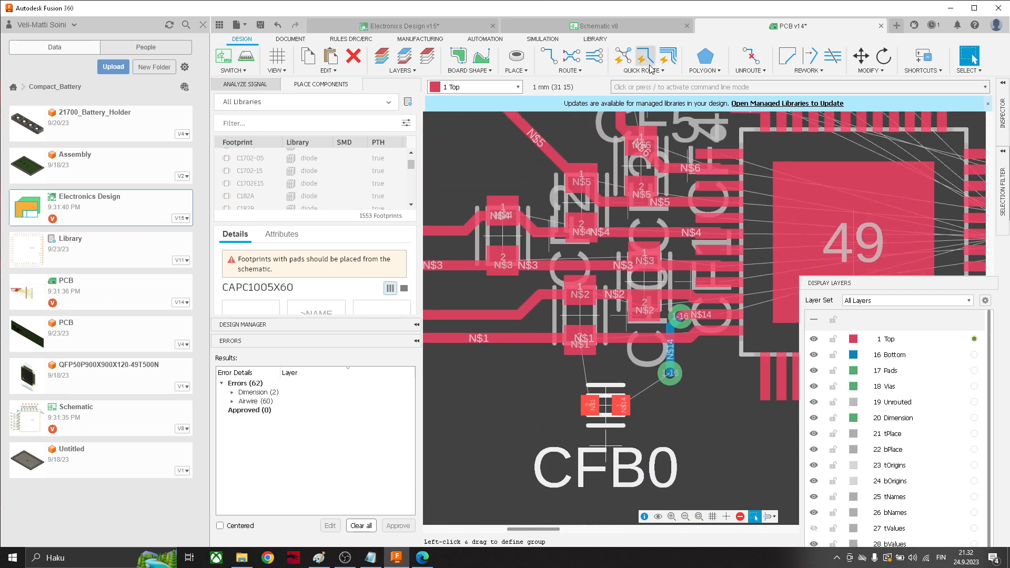
{"action": "left_click", "coordinate": [549, 56]}
{"action": "left_click", "coordinate": [668, 374]}
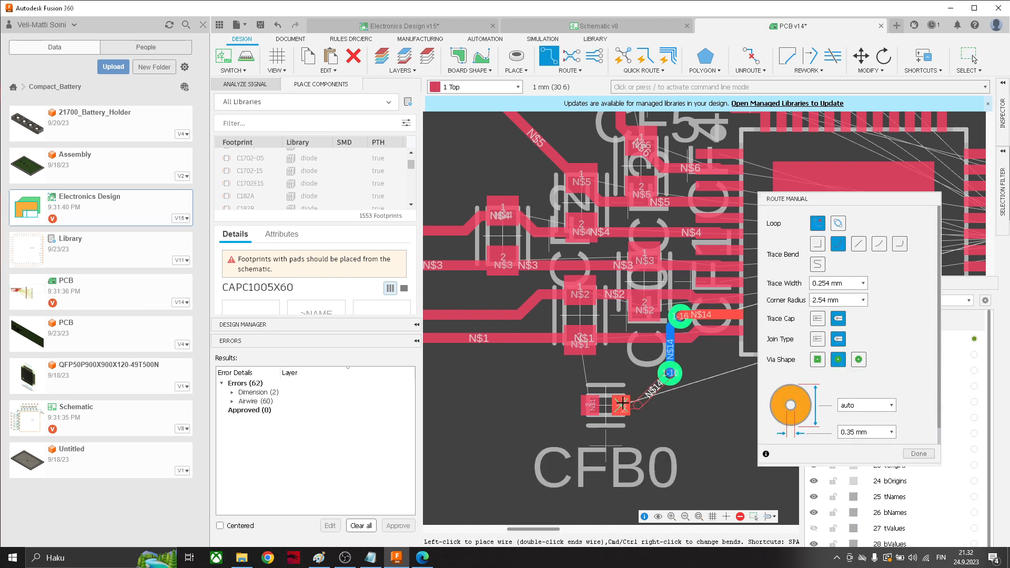
{"action": "left_click", "coordinate": [623, 405]}
{"action": "left_click", "coordinate": [590, 405]}
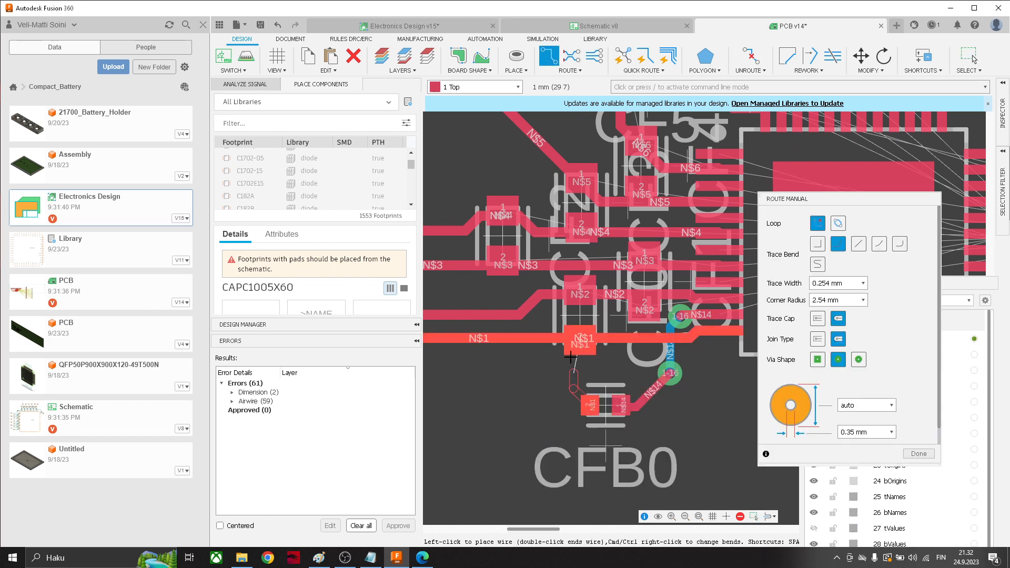
{"action": "left_click", "coordinate": [580, 343]}
{"action": "key", "text": "Escape"}
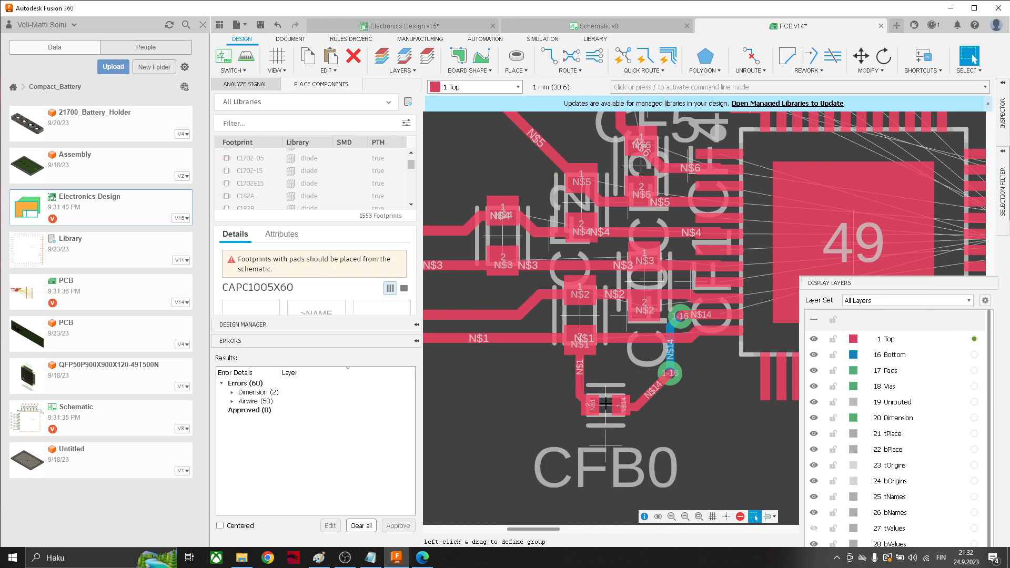
Nudge CFB0 slightly down and to the right on the 0.05 mm grid, keeping its traces attached.
{"action": "mouse_move", "coordinate": [606, 403]}
{"action": "left_mouse_down"}
{"action": "mouse_move", "coordinate": [621, 402]}
{"action": "mouse_move", "coordinate": [612, 397]}
{"action": "mouse_move", "coordinate": [609, 408]}
{"action": "left_mouse_up"}
{"action": "left_click", "coordinate": [608, 408]}
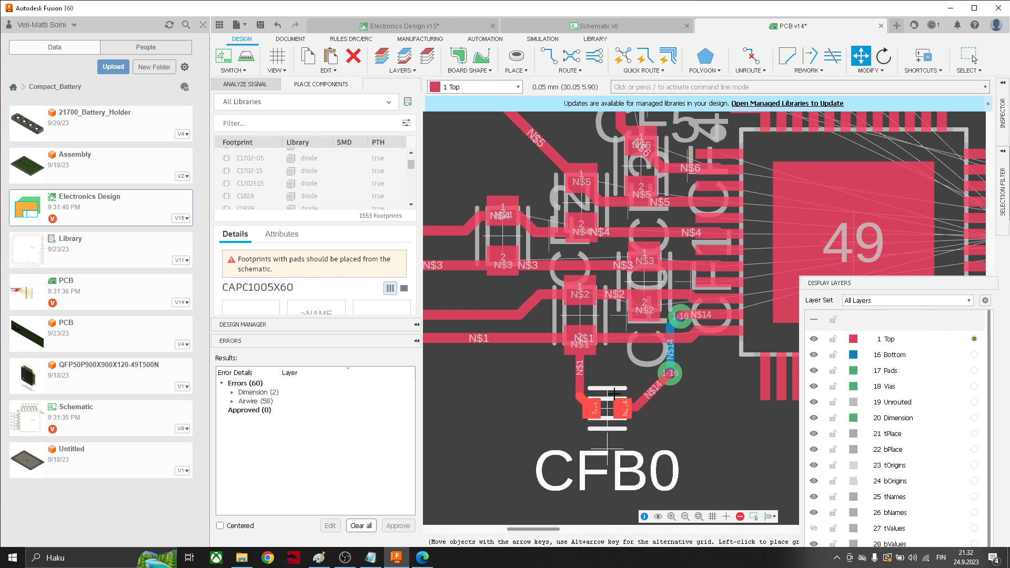
{"action": "key", "text": "Escape"}
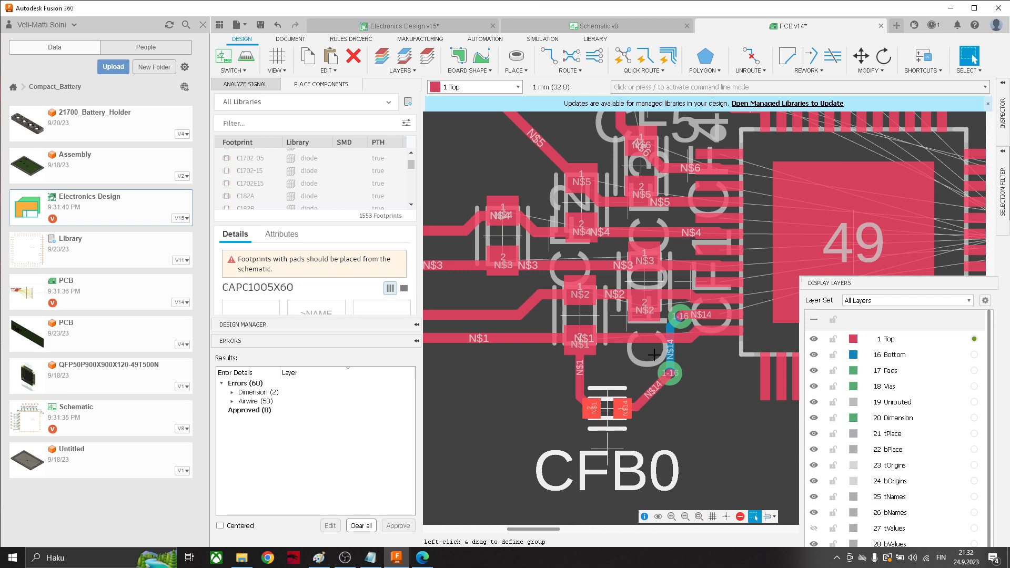
Examine the traces and capacitors between CFB1, CFB0 and the chip's left-side pads for a way to place and connect CFB1.
{"action": "scroll", "coordinate": [723, 367], "scroll_direction": "down", "scroll_amount": 2}
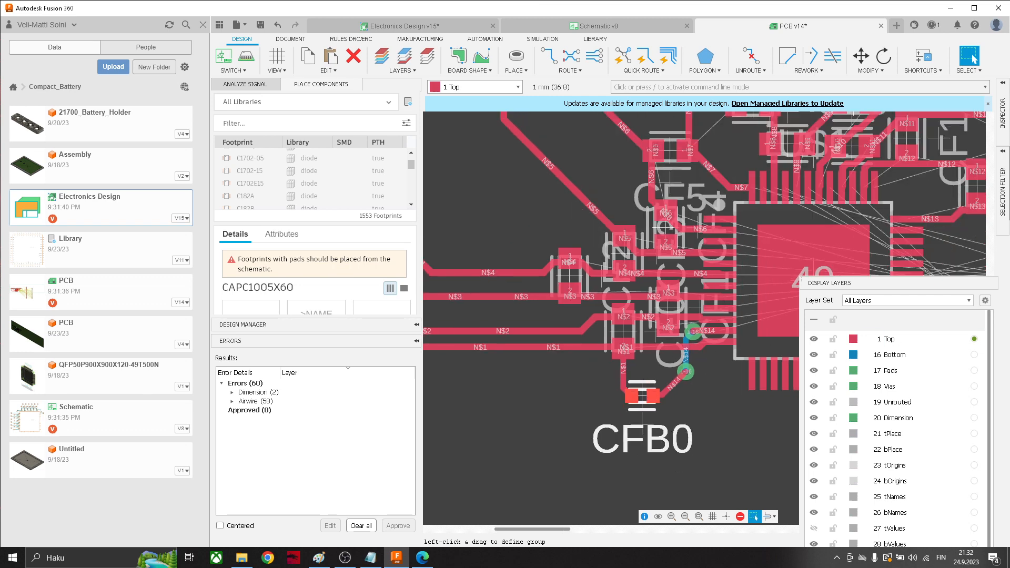
{"action": "scroll", "coordinate": [664, 341], "scroll_direction": "down", "scroll_amount": 2}
{"action": "scroll", "coordinate": [670, 317], "scroll_direction": "up", "scroll_amount": 4}
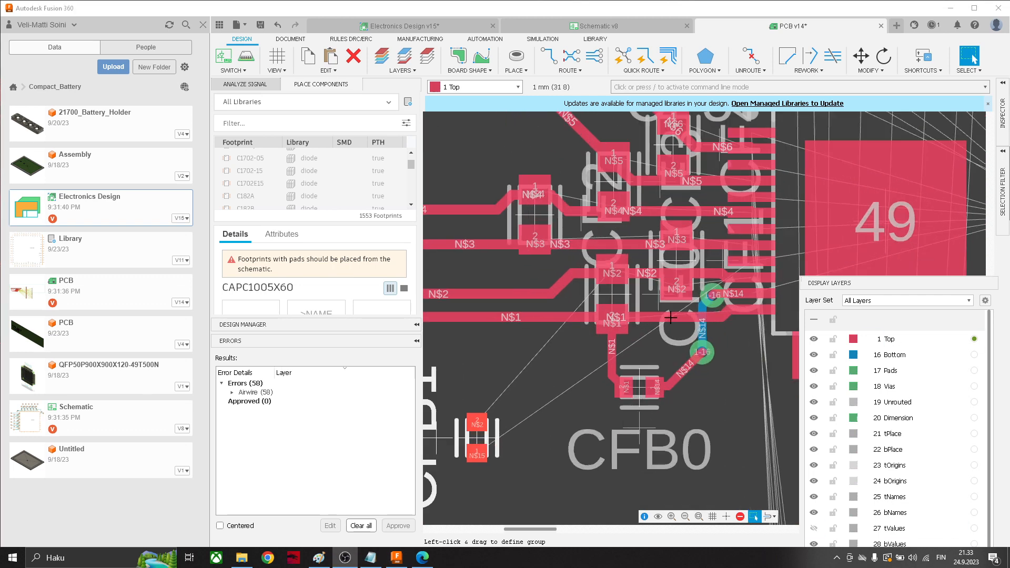
{"action": "scroll", "coordinate": [674, 315], "scroll_direction": "down", "scroll_amount": 2}
{"action": "scroll", "coordinate": [684, 295], "scroll_direction": "up", "scroll_amount": 3}
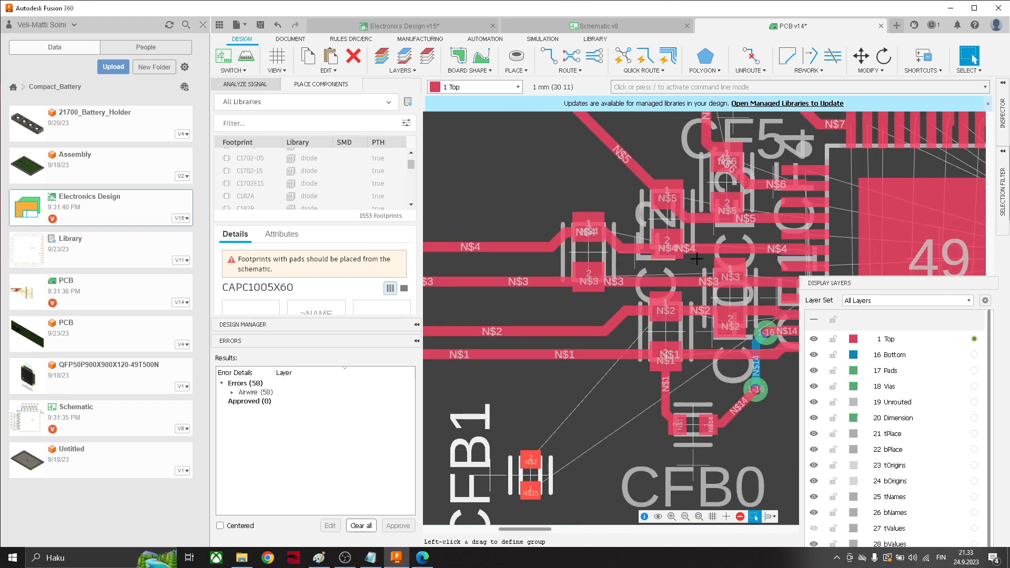
{"action": "middle_click_drag", "start_coordinate": [697, 258], "coordinate": [625, 323]}
{"action": "middle_click_drag", "start_coordinate": [625, 439], "coordinate": [681, 270]}
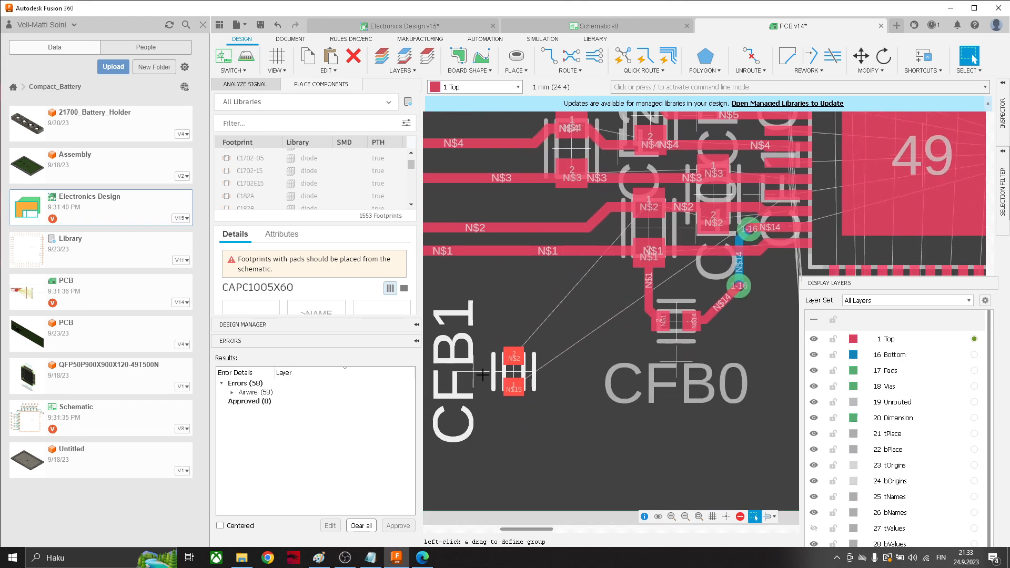
{"action": "middle_click_drag", "start_coordinate": [490, 372], "coordinate": [547, 358]}
{"action": "middle_click_drag", "start_coordinate": [625, 289], "coordinate": [611, 364]}
{"action": "middle_click_drag", "start_coordinate": [748, 252], "coordinate": [663, 304]}
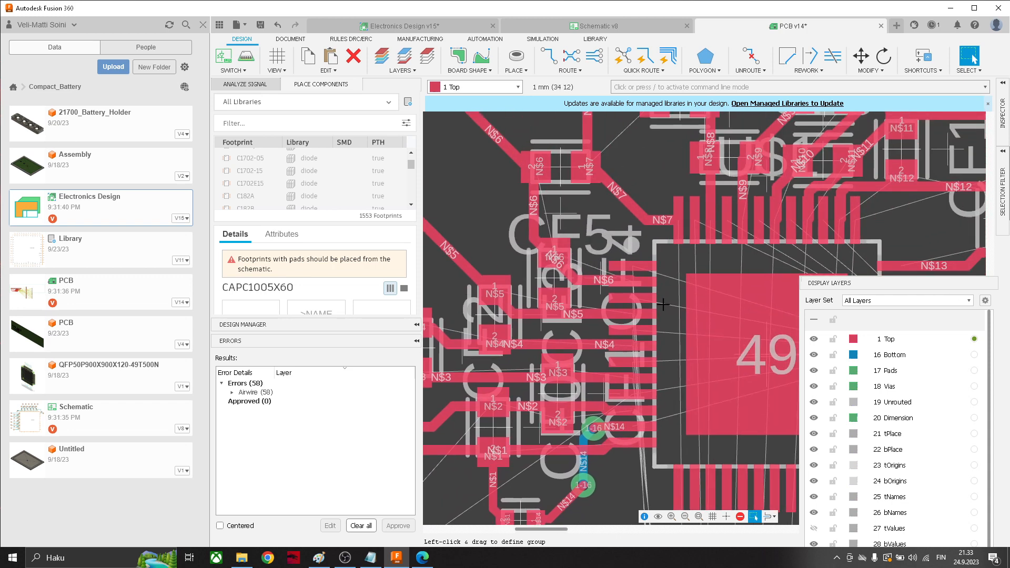
{"action": "scroll", "coordinate": [672, 346], "scroll_direction": "down", "scroll_amount": 3}
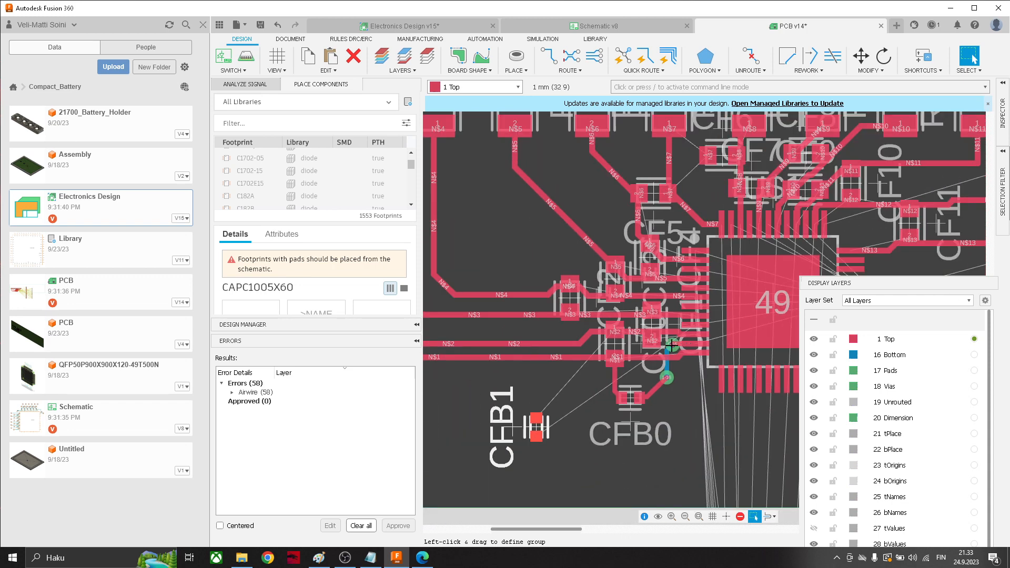
{"action": "scroll", "coordinate": [677, 335], "scroll_direction": "down", "scroll_amount": 5}
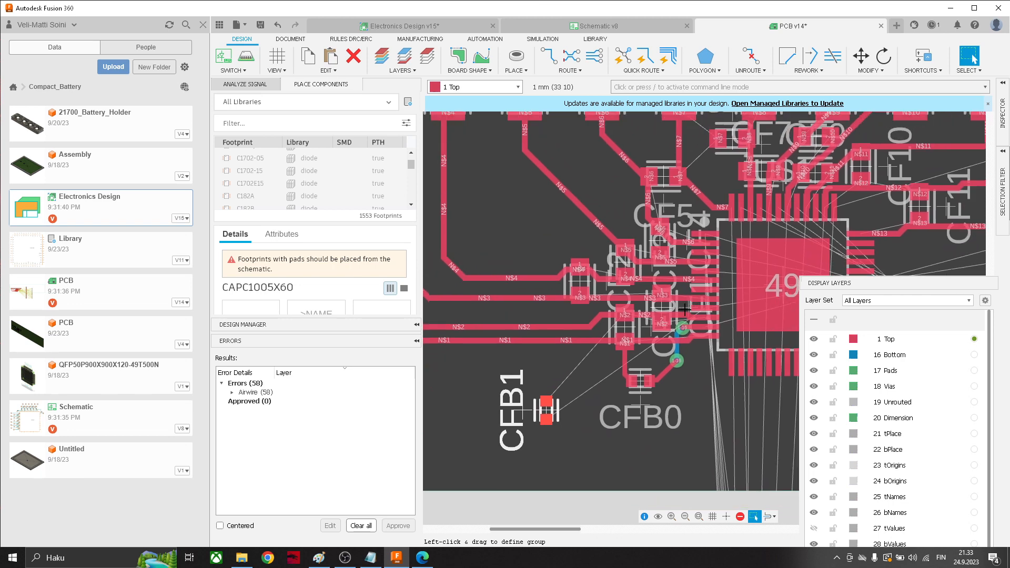
{"action": "middle_click_drag", "start_coordinate": [679, 266], "coordinate": [691, 290]}
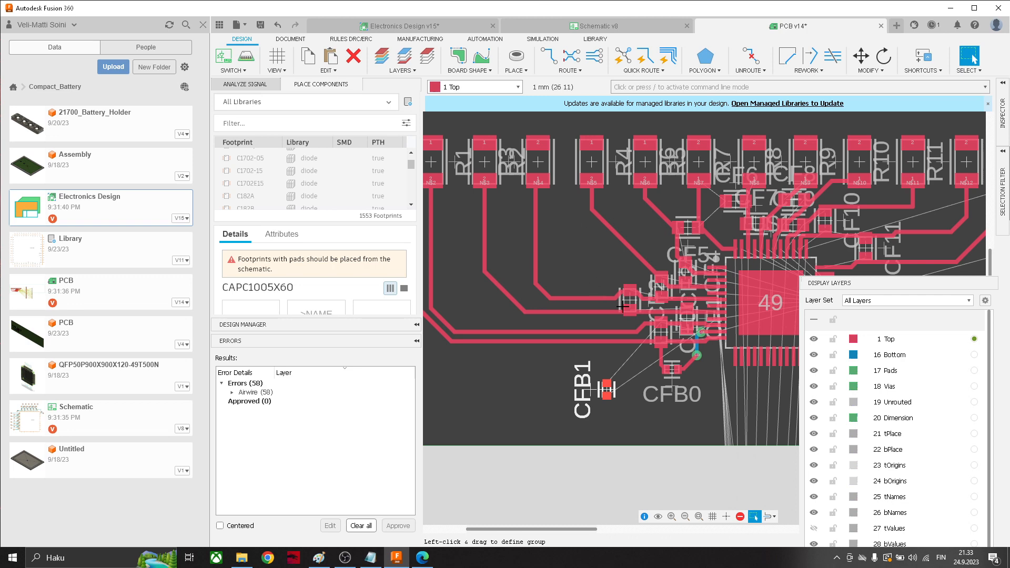
{"action": "scroll", "coordinate": [622, 306], "scroll_direction": "up", "scroll_amount": 8}
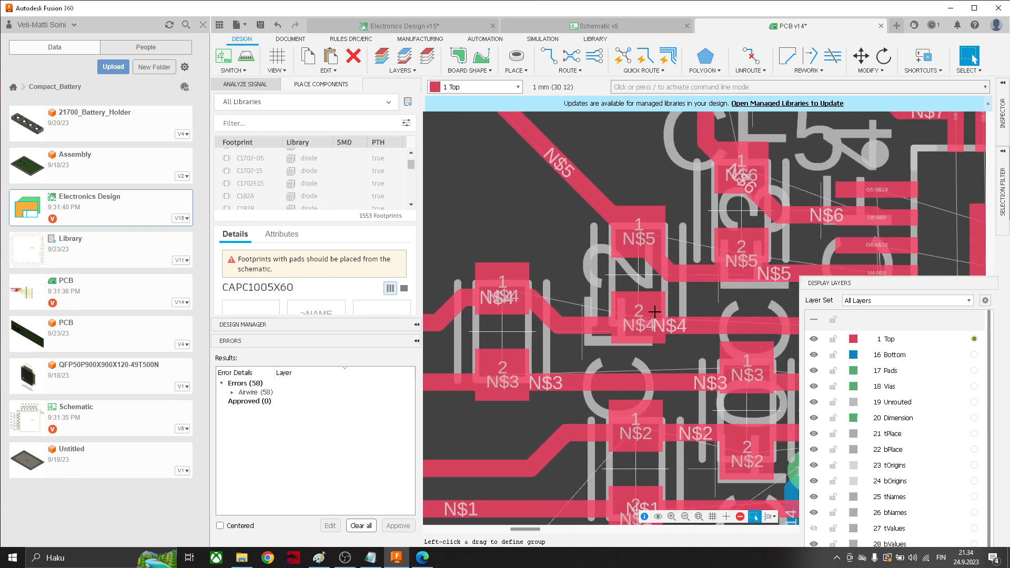
{"action": "scroll", "coordinate": [654, 311], "scroll_direction": "down", "scroll_amount": 5}
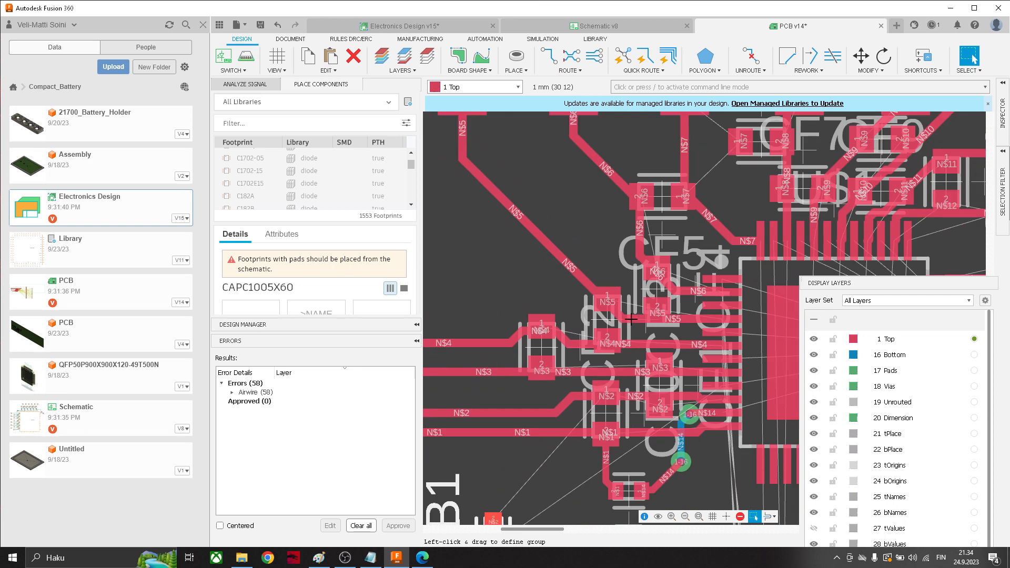
{"action": "middle_click_drag", "start_coordinate": [609, 330], "coordinate": [642, 345]}
{"action": "scroll", "coordinate": [568, 289], "scroll_direction": "down", "scroll_amount": 7}
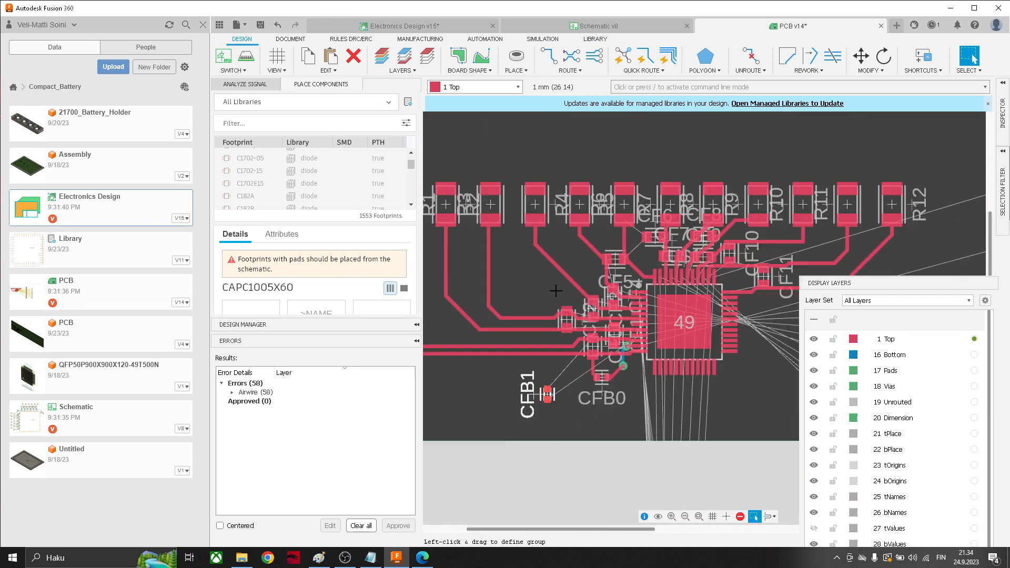